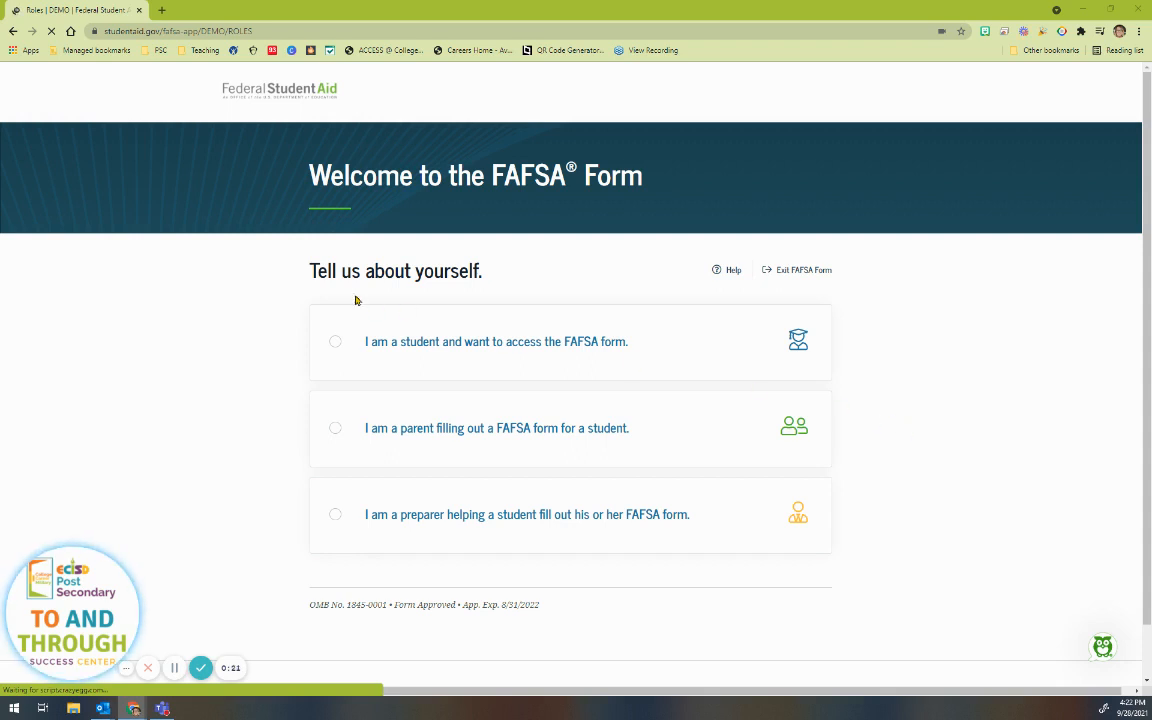
Step: Identify as a student accessing the FAFSA form and continue to the FSA ID log-in page
click(449, 350)
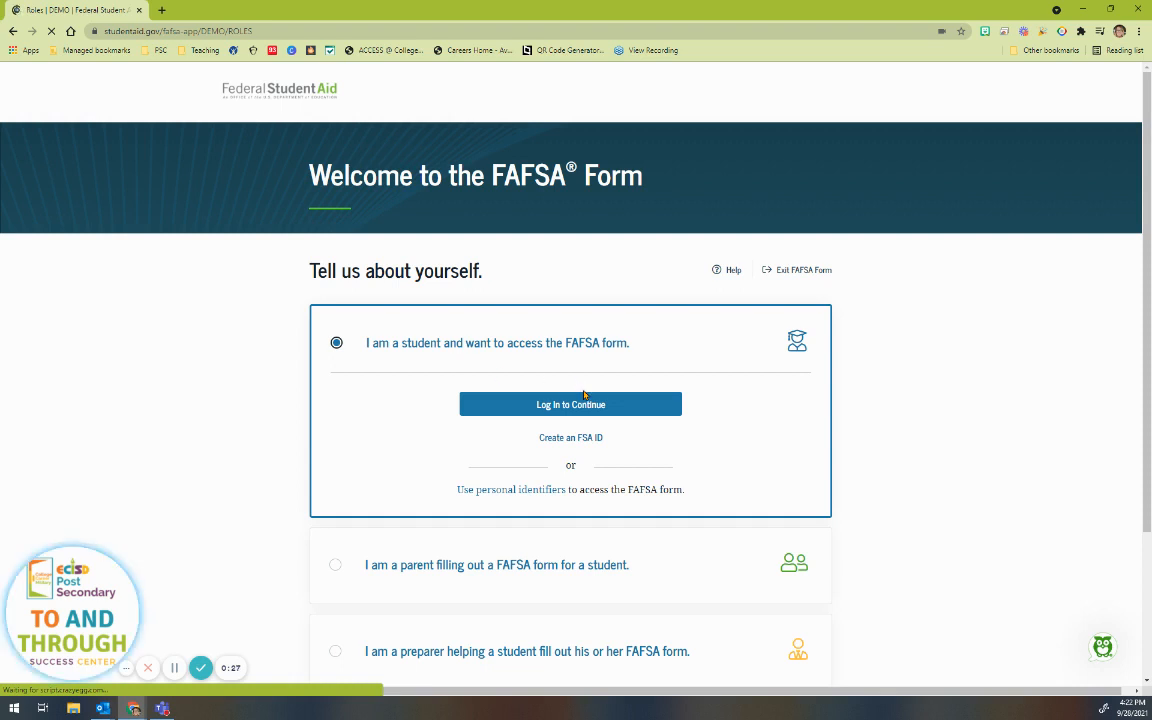
click(550, 404)
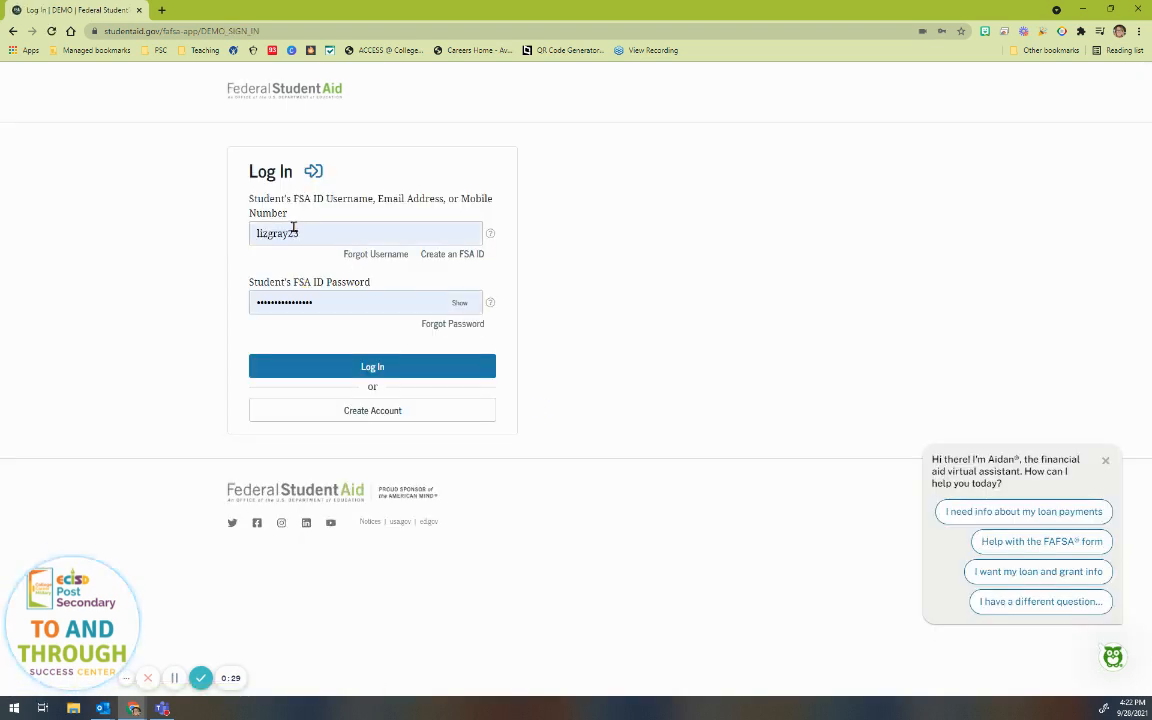
Step: Replace the autofilled credentials with the student's FSA ID username and password, log in, and accept the notice
double_click(293, 230)
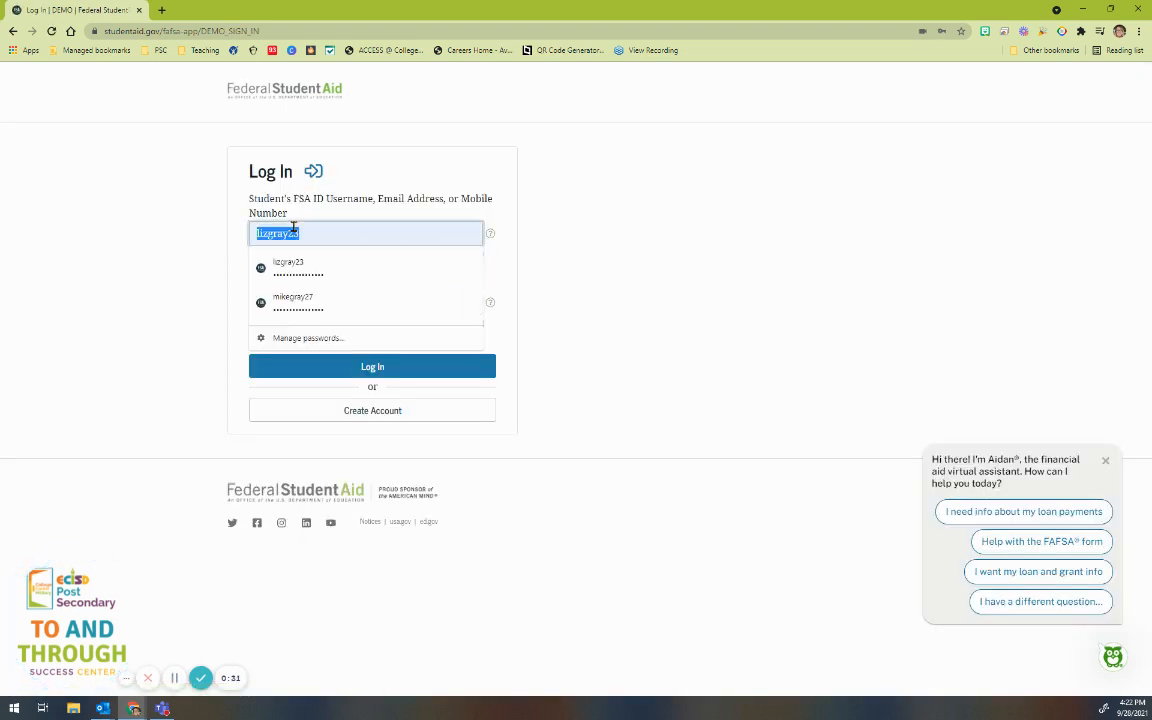
text(ren)
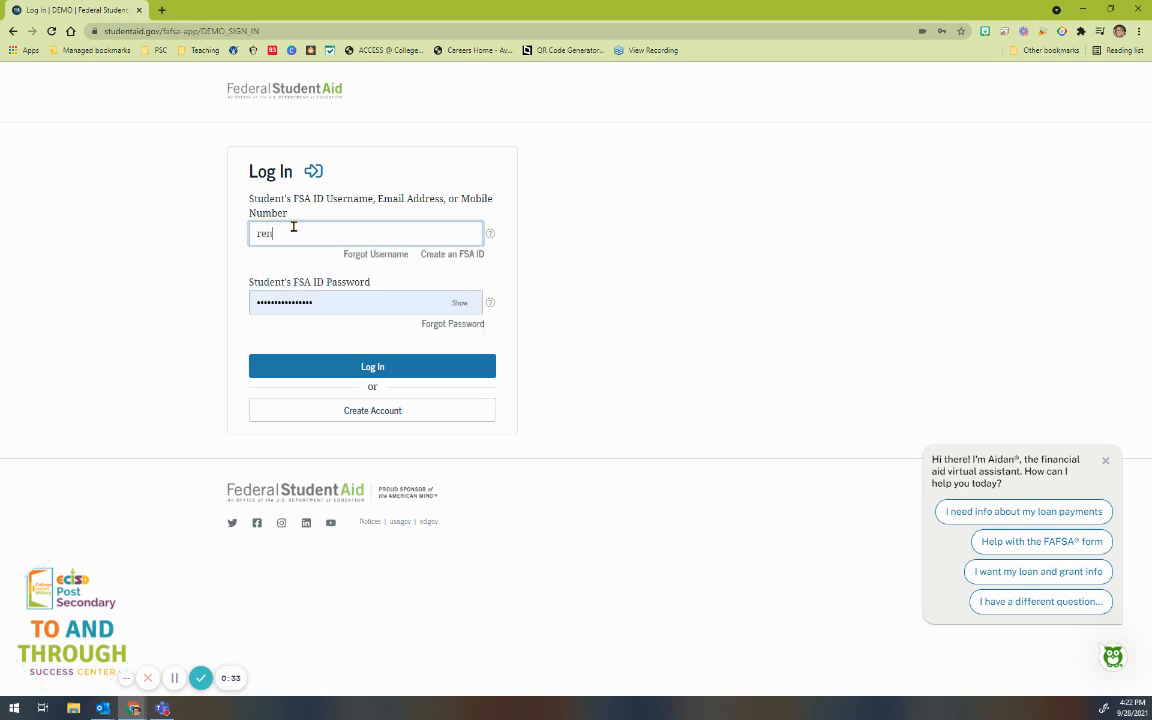
text(ewal86)
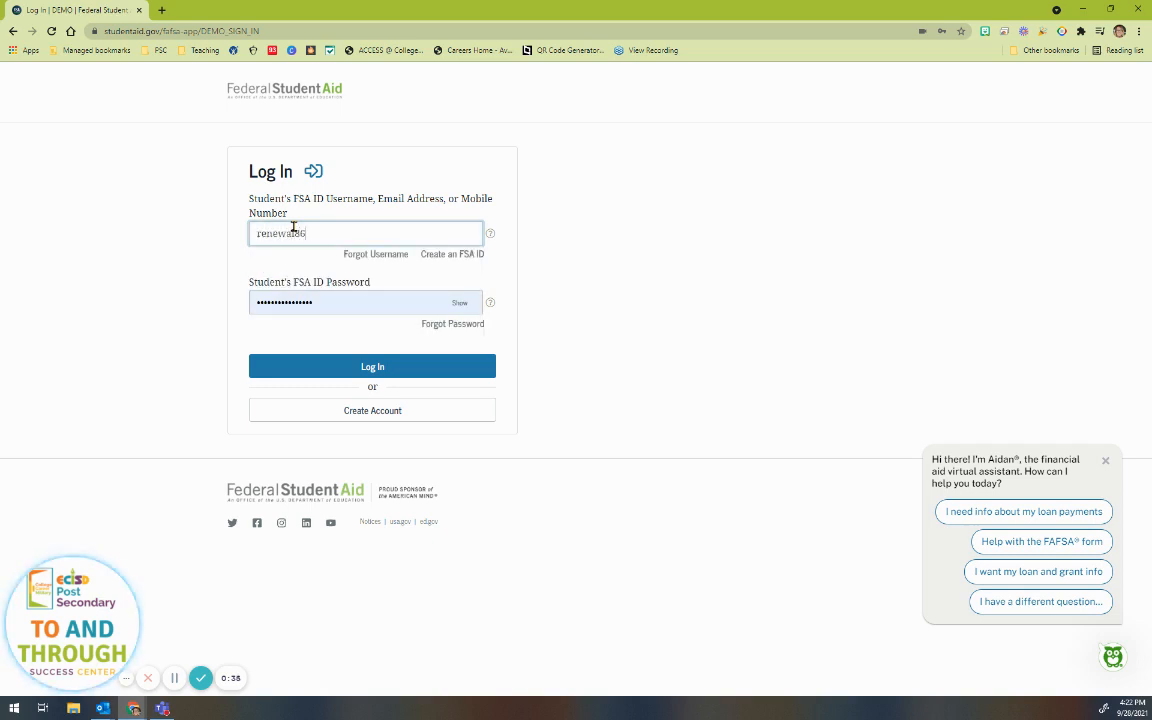
double_click(330, 302)
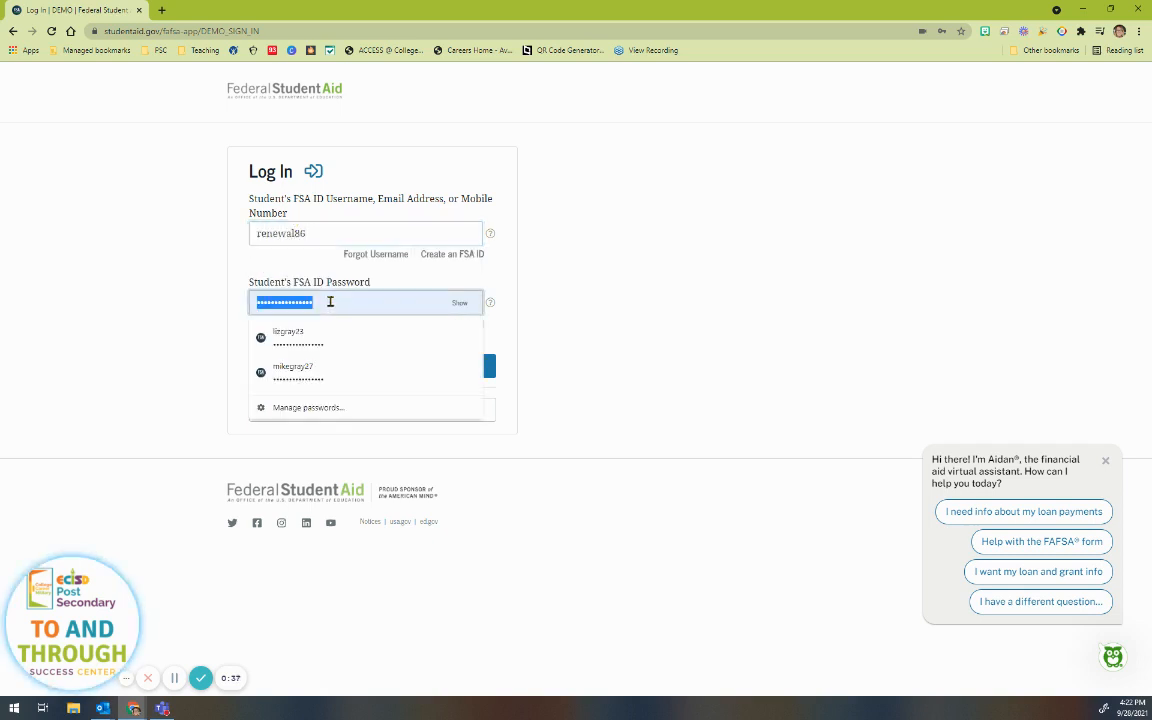
text(***)
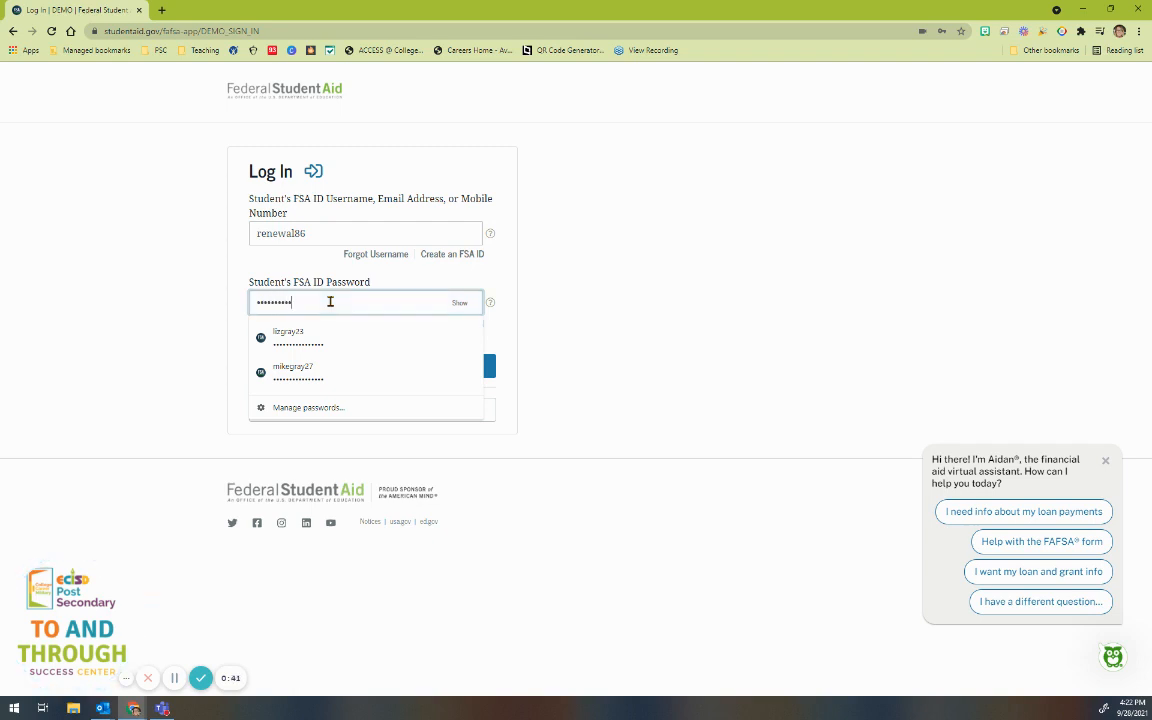
click(391, 368)
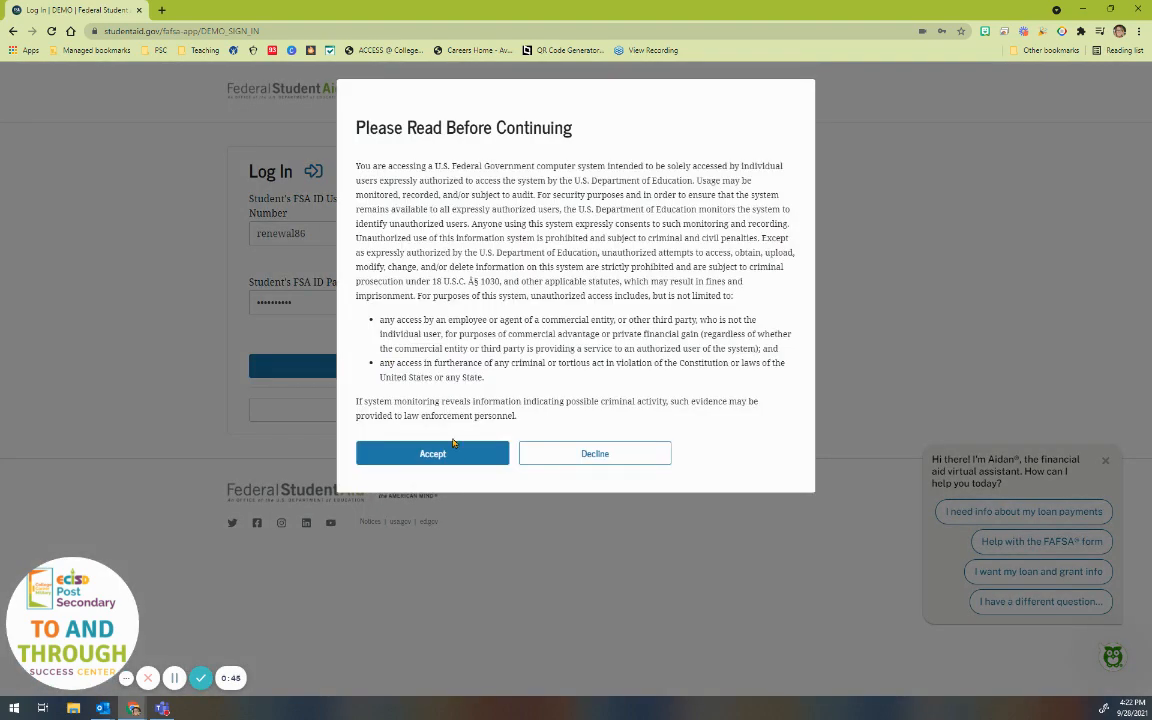
click(453, 448)
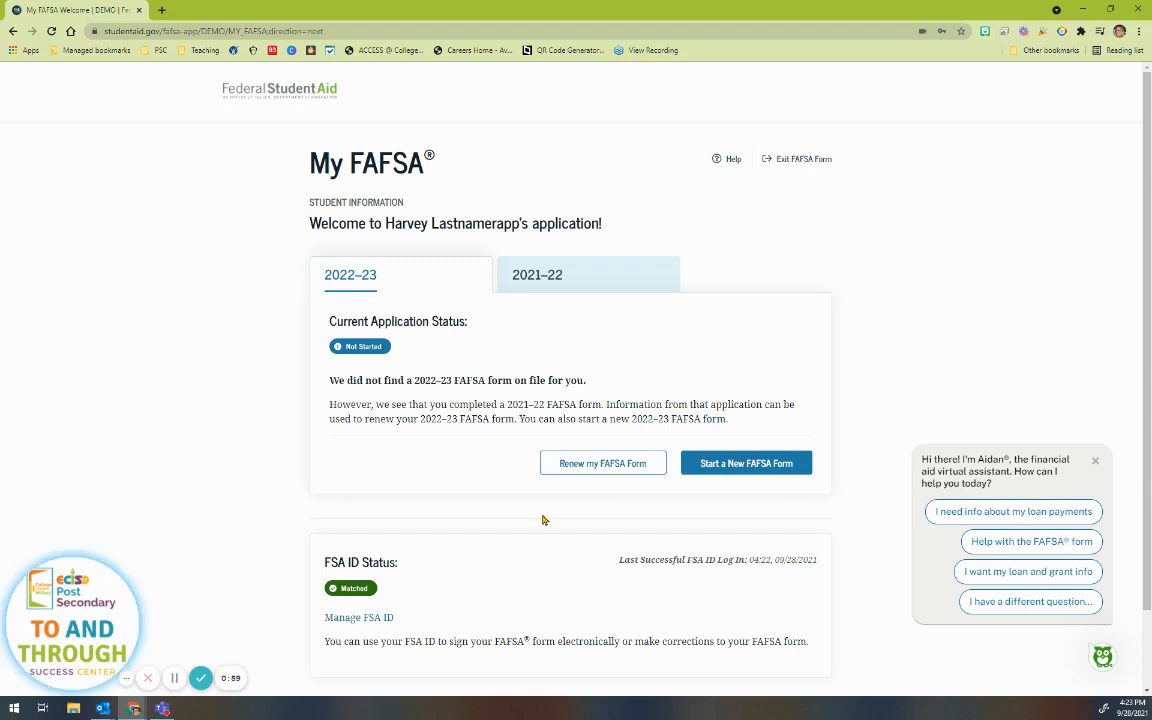
Step: Check the 2021–22 application status, then renew the 2022–23 FAFSA from last year's answers
click(520, 272)
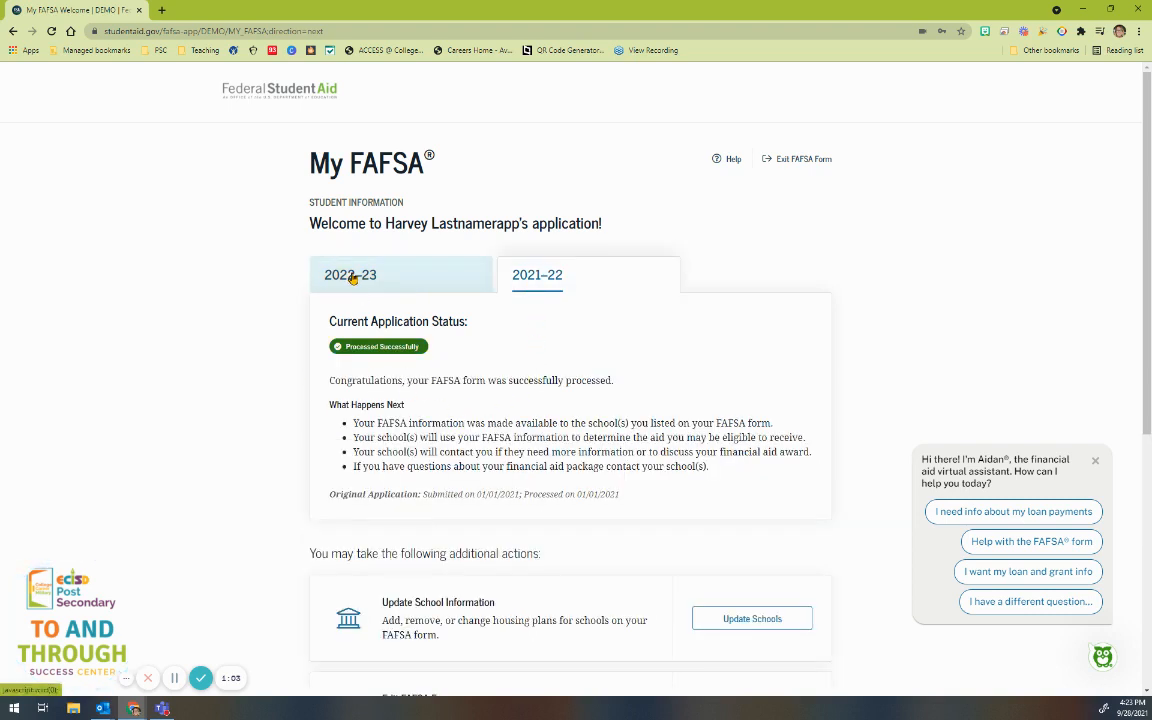
click(393, 280)
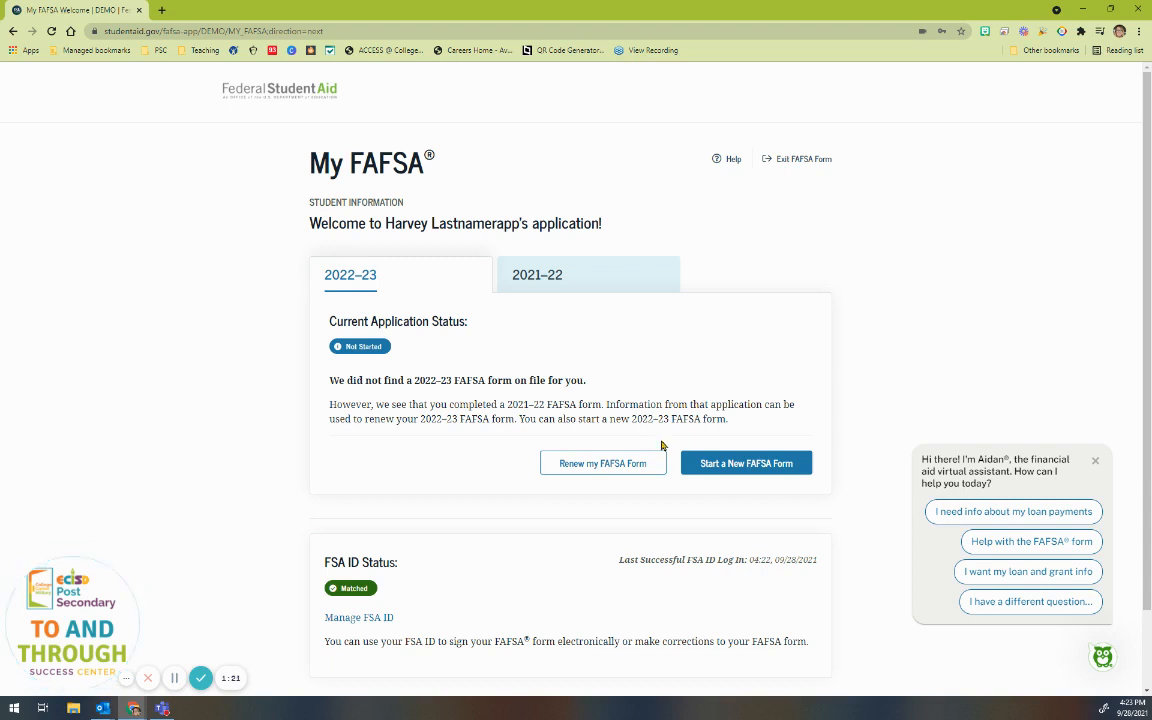
click(613, 470)
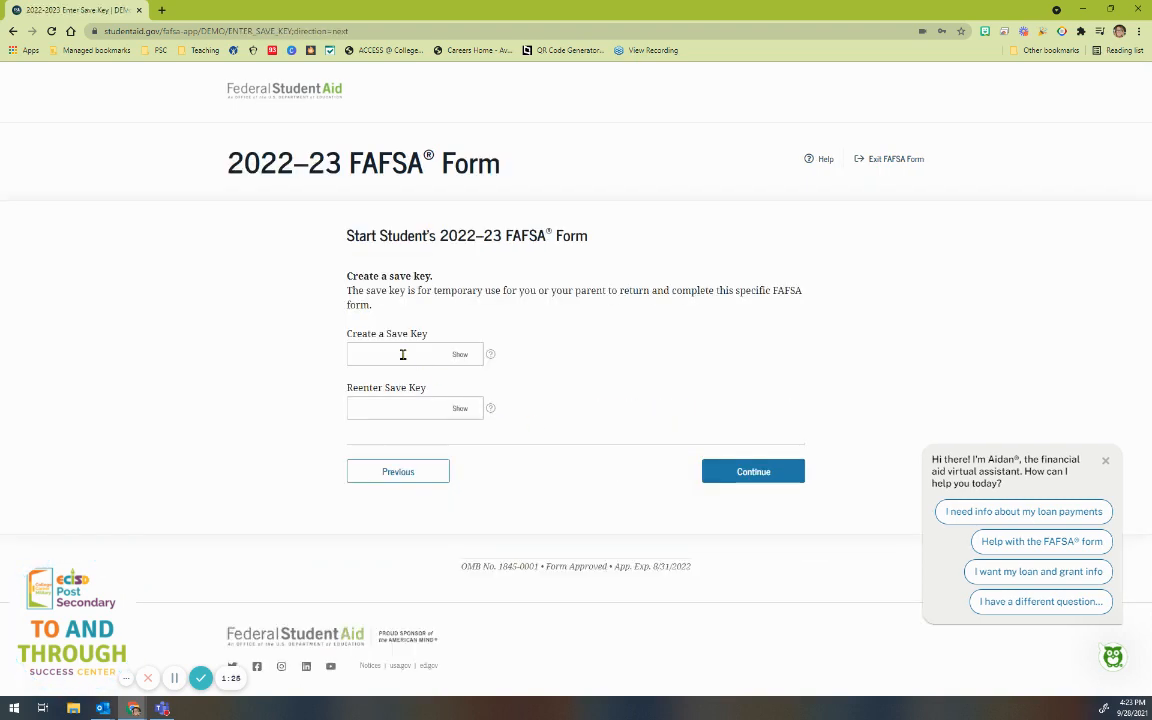
Step: Create and confirm a four-digit save key, then continue to the form's Introduction page
click(440, 353)
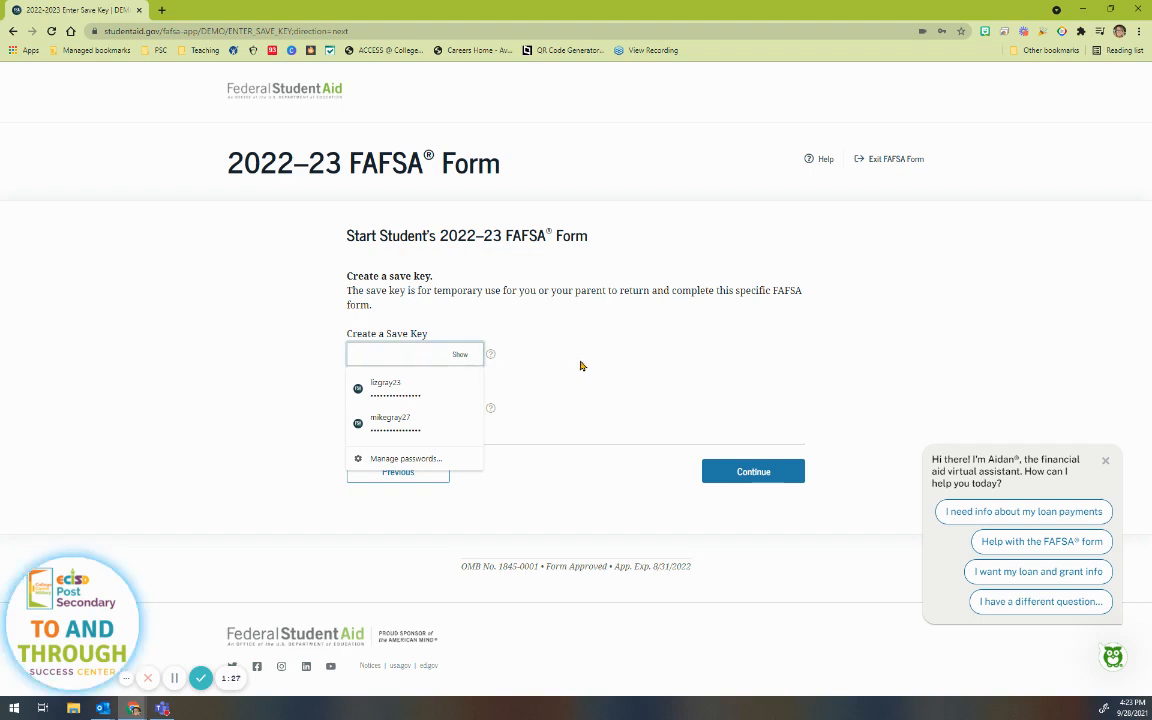
text(1234)
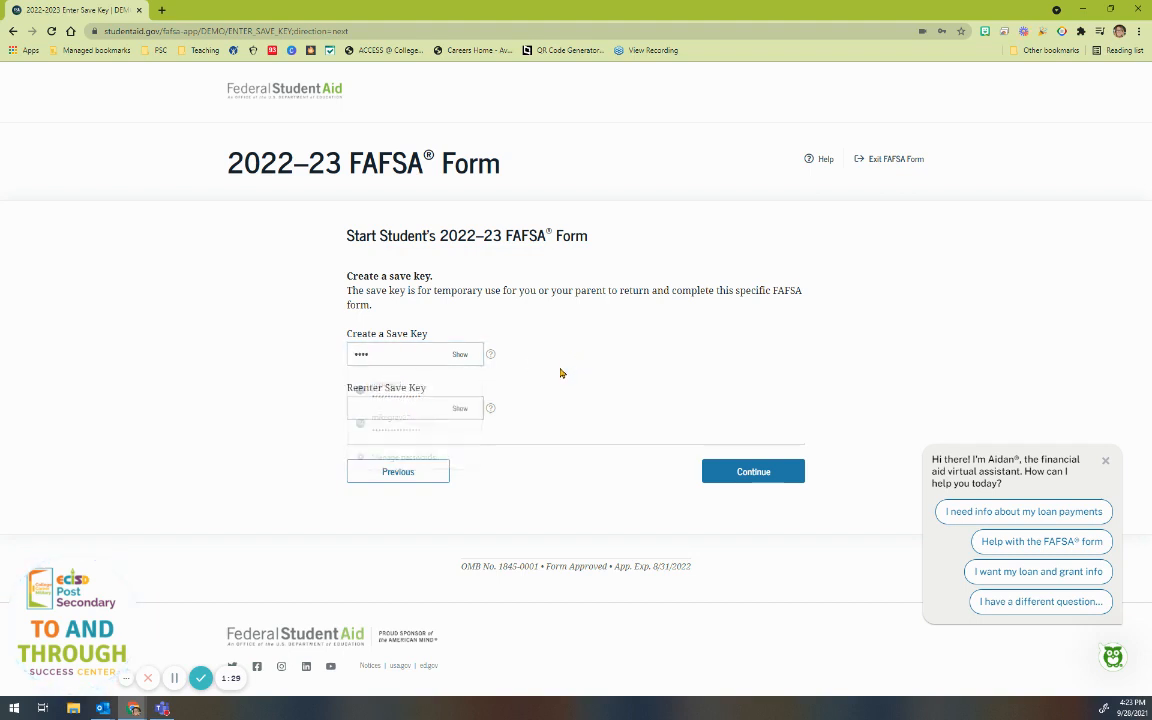
click(392, 409)
text(1234)
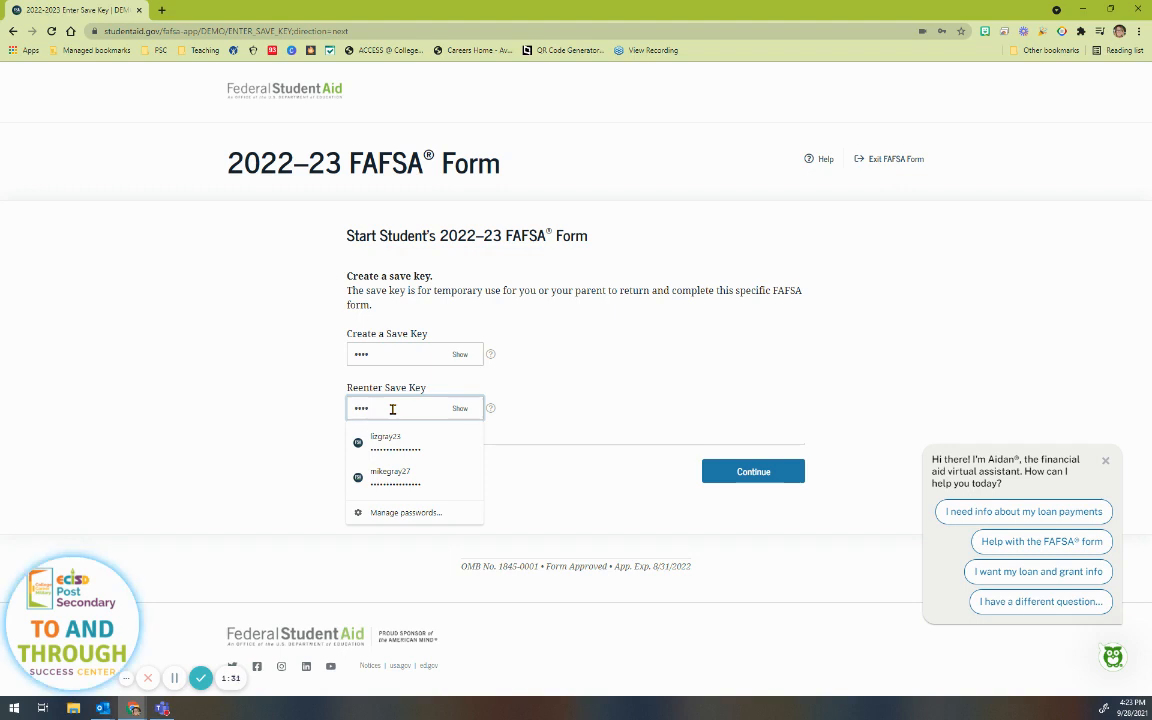
click(583, 425)
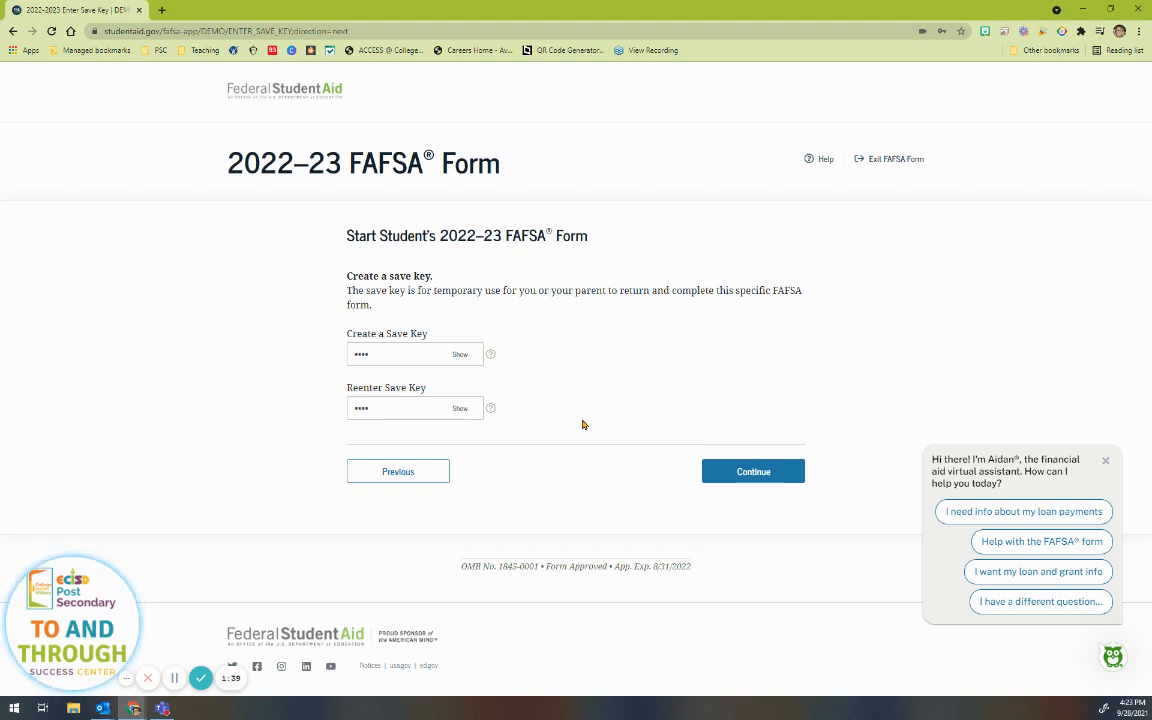
click(753, 481)
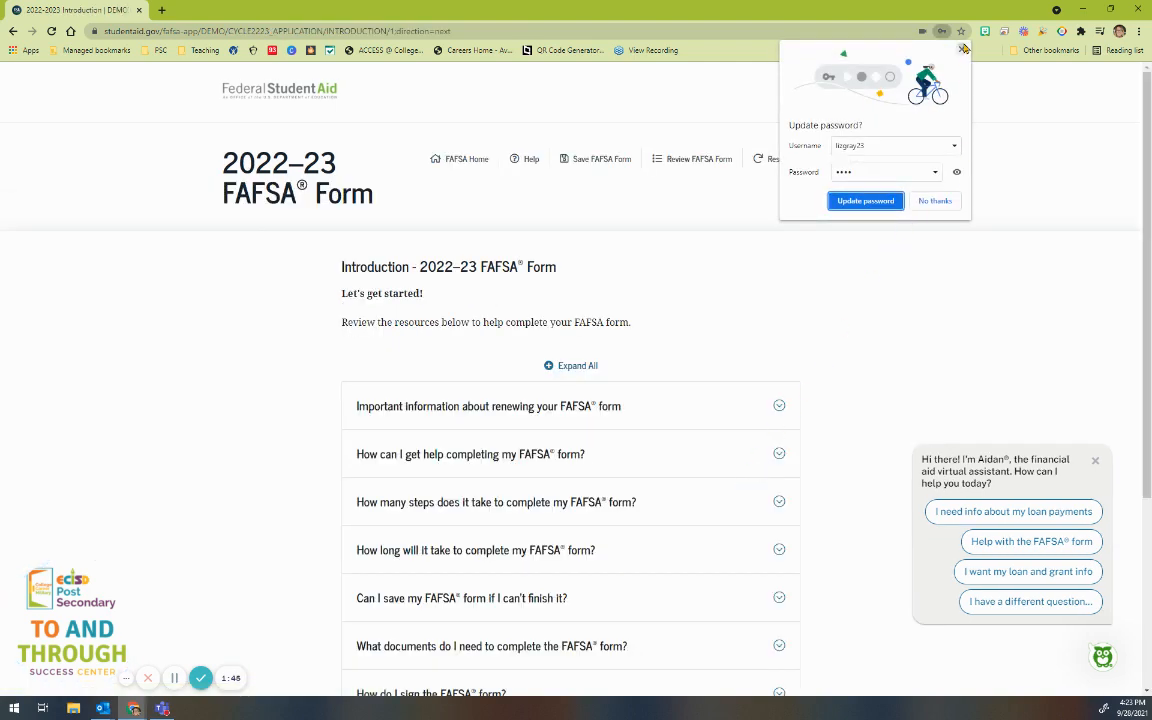
Step: Close the Aidan greeting, skim the renewal and completion-time FAQs, and continue to personal information
click(1095, 461)
scroll(892, 440, down, 2)
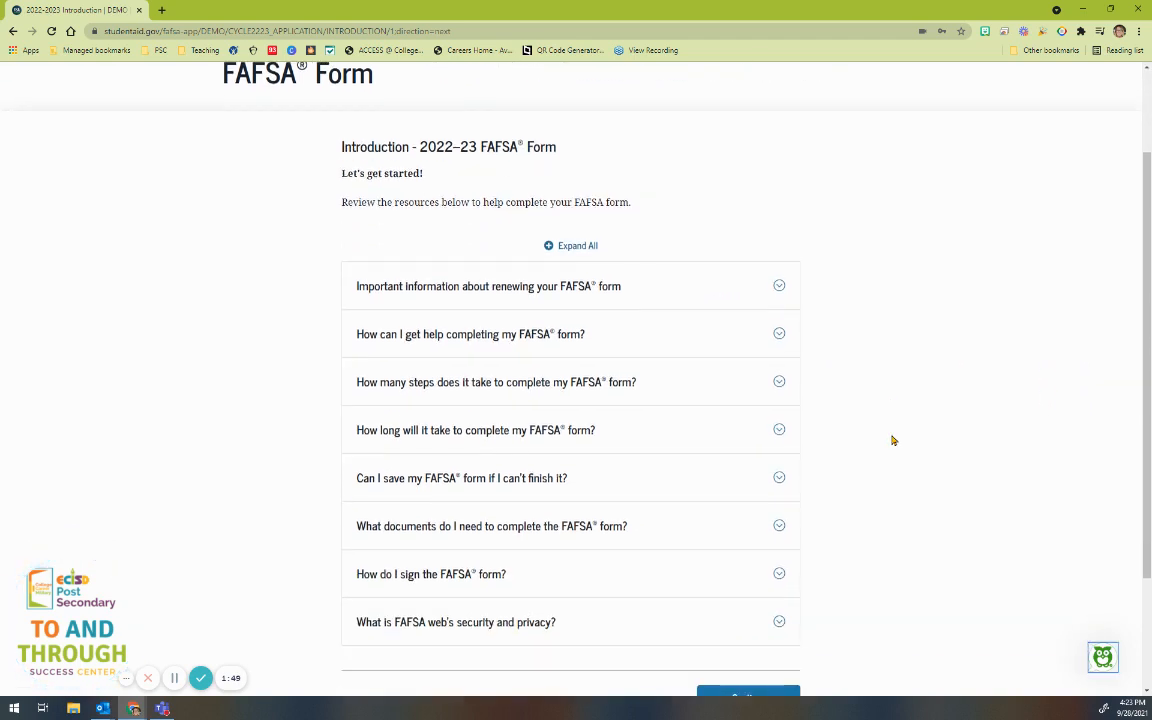
click(646, 275)
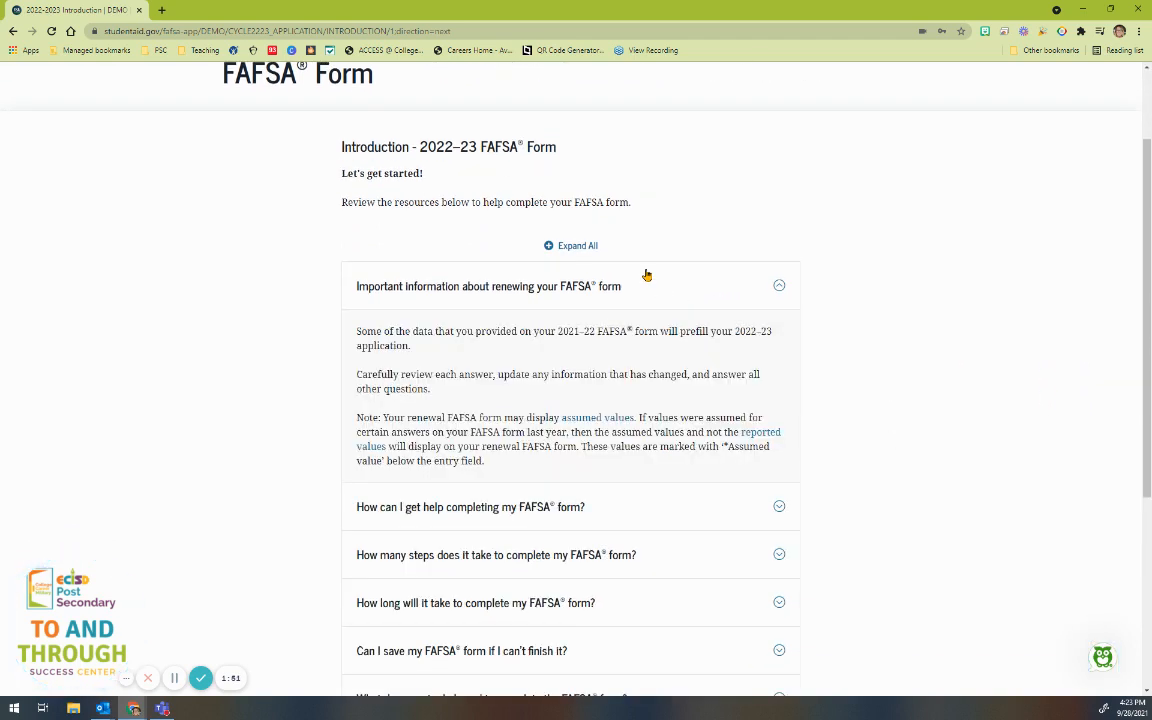
click(664, 285)
click(641, 429)
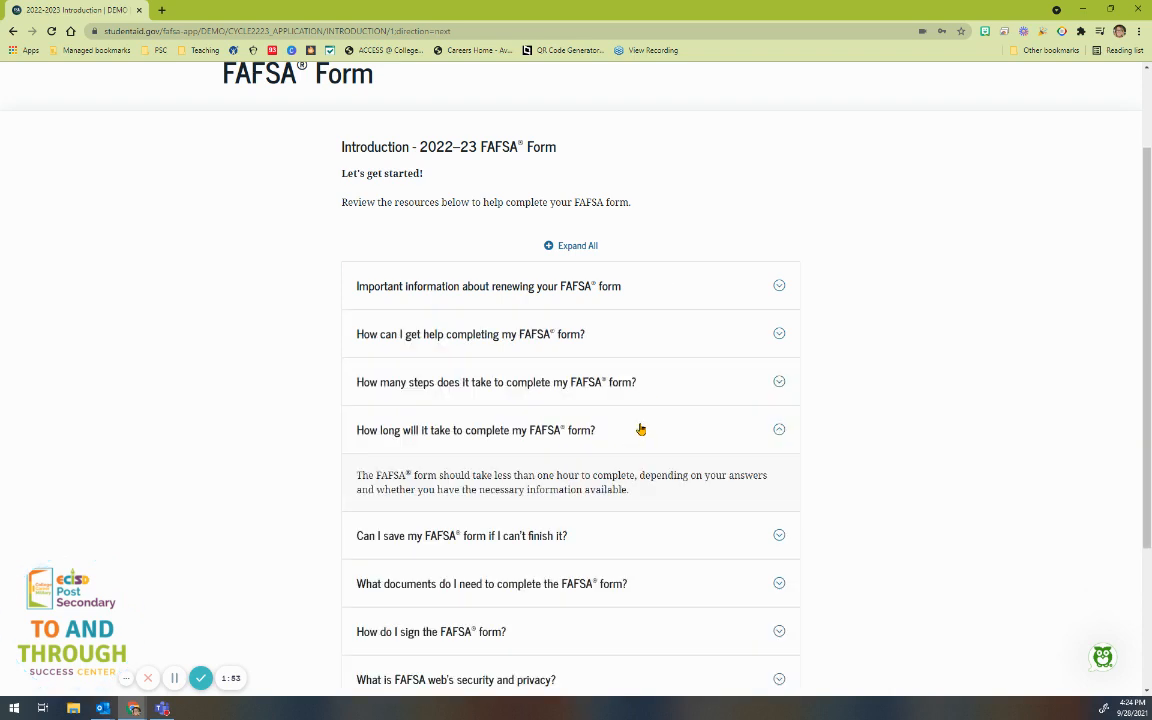
scroll(641, 429, down, 2)
click(699, 309)
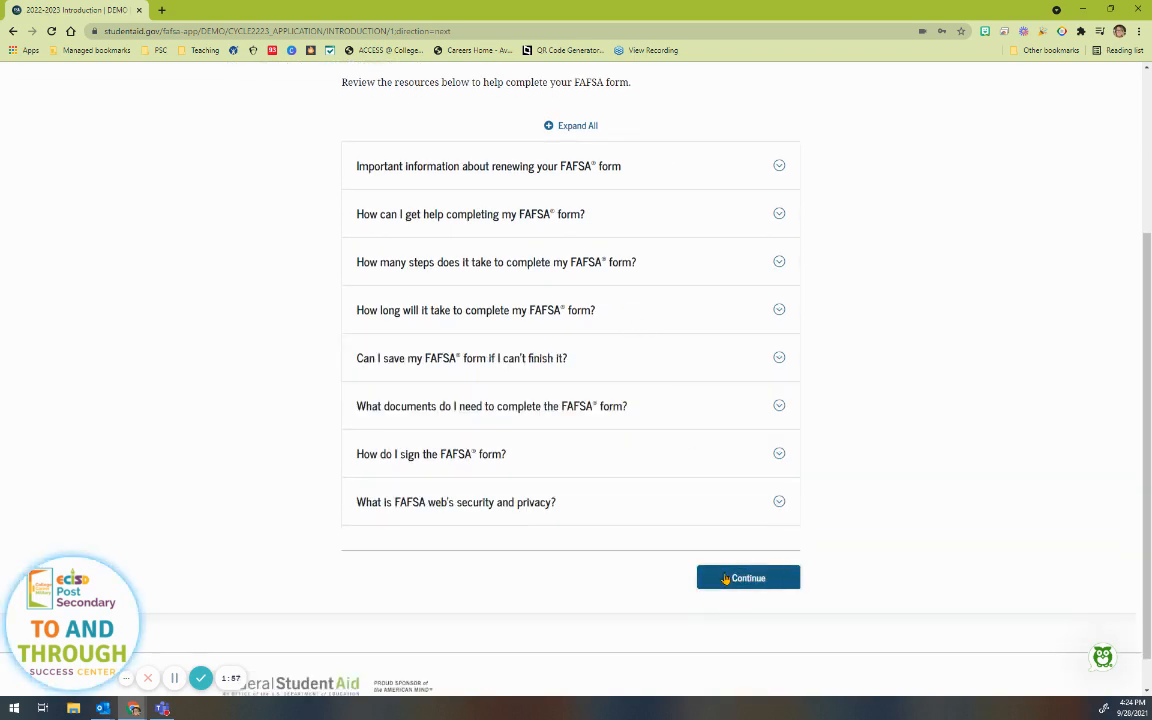
click(726, 578)
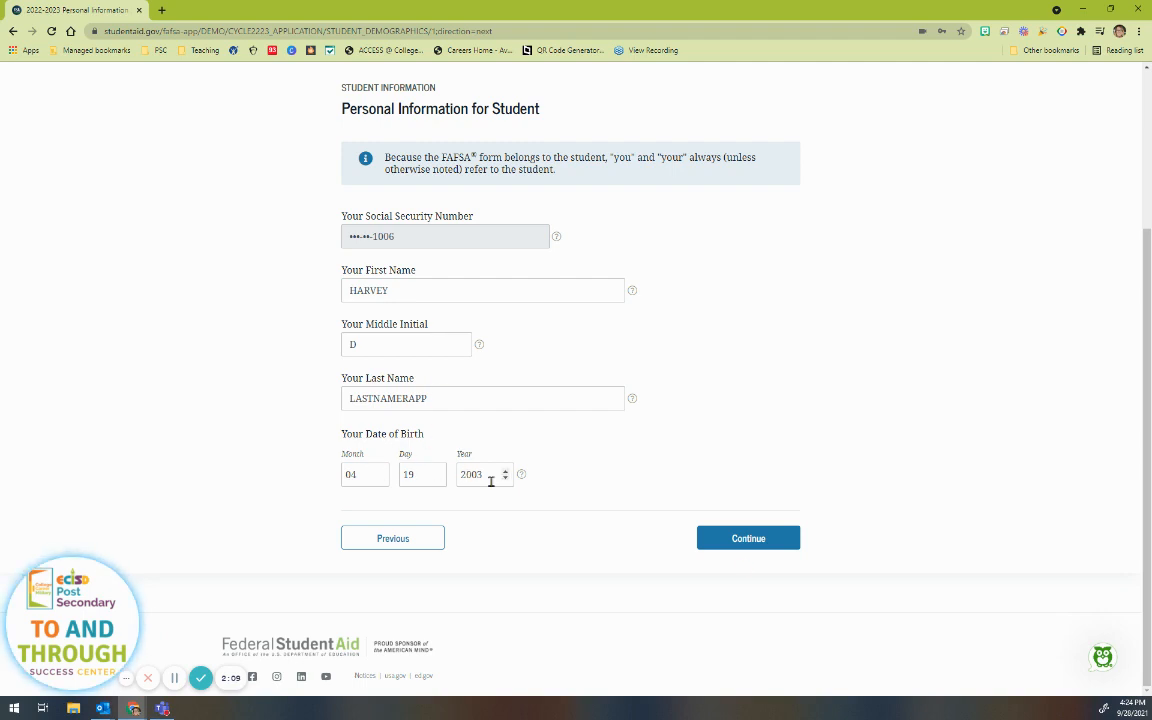
Step: Keep personal and email details, and change the mailing address to Texas with a new ZIP code
click(771, 548)
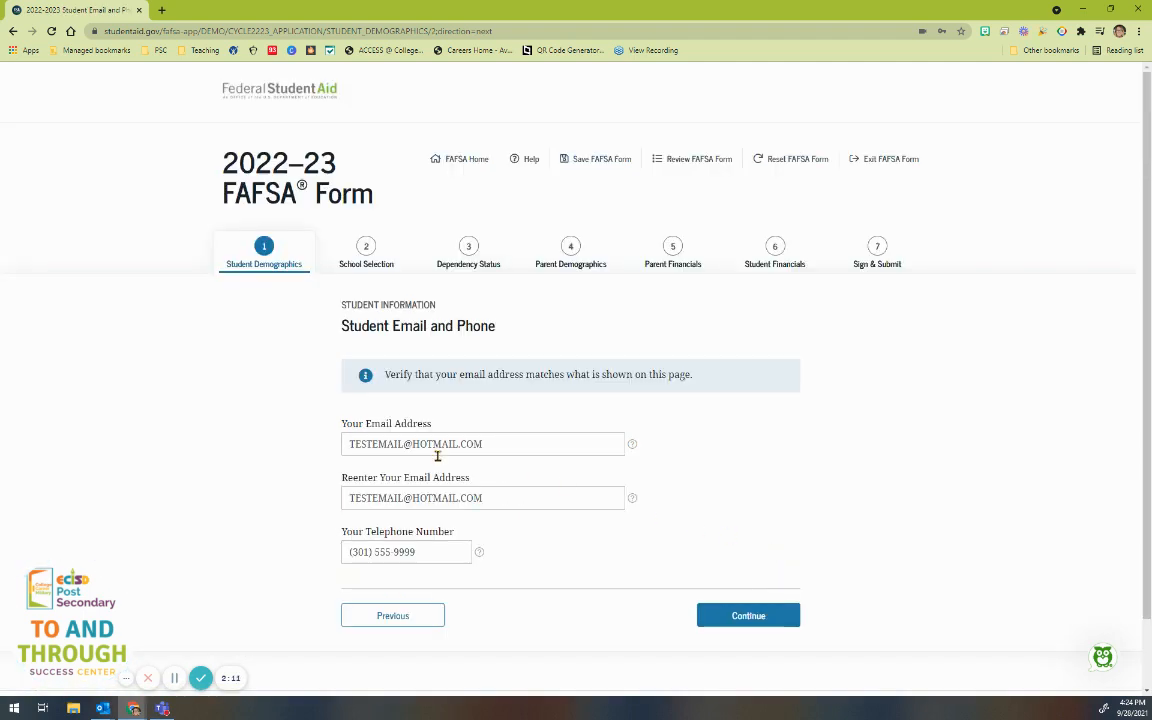
click(712, 538)
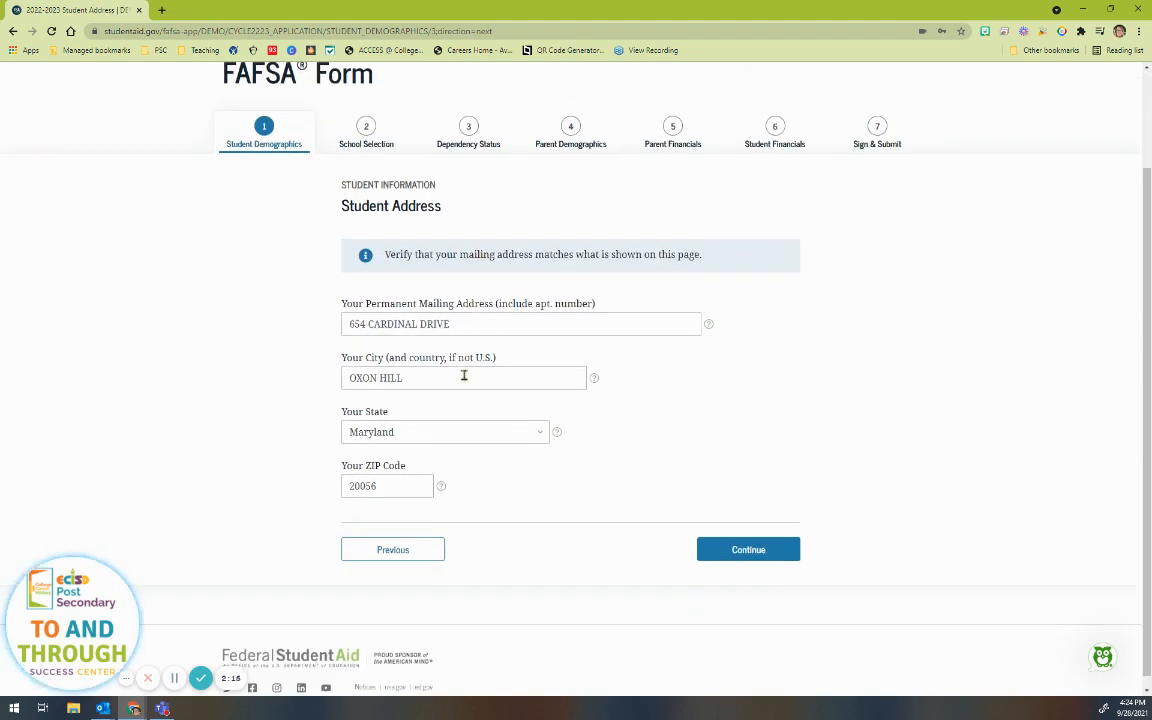
click(409, 436)
scroll(432, 336, down, 7)
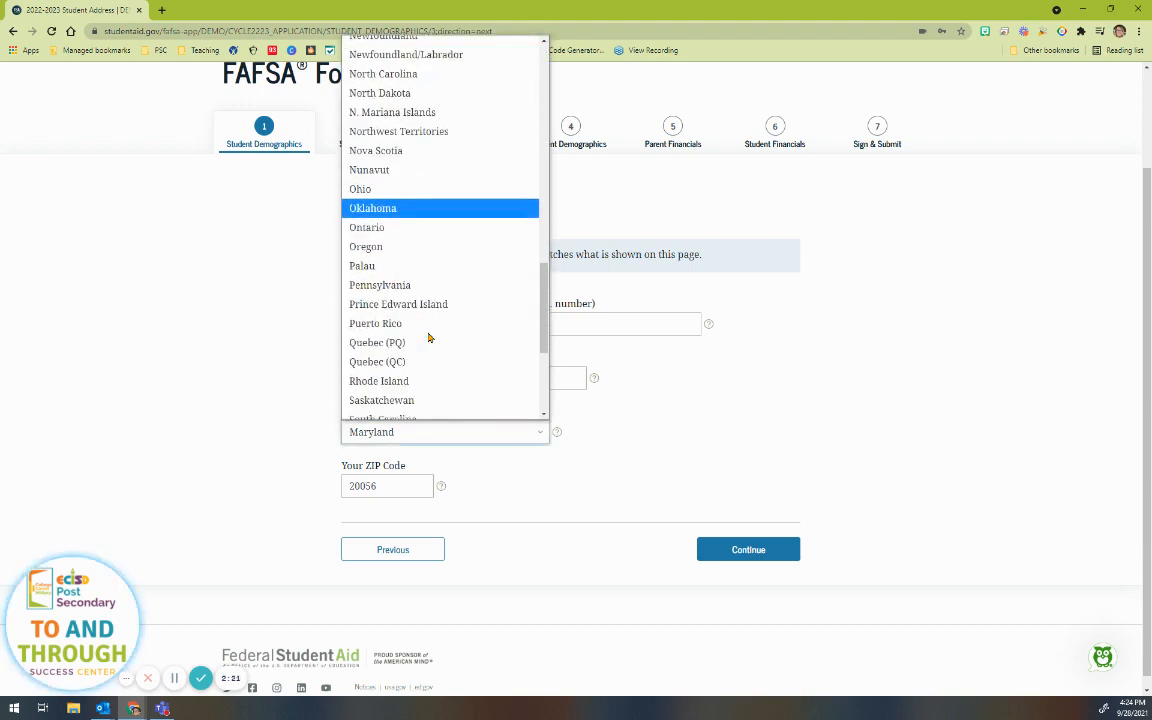
scroll(428, 337, down, 2)
click(406, 356)
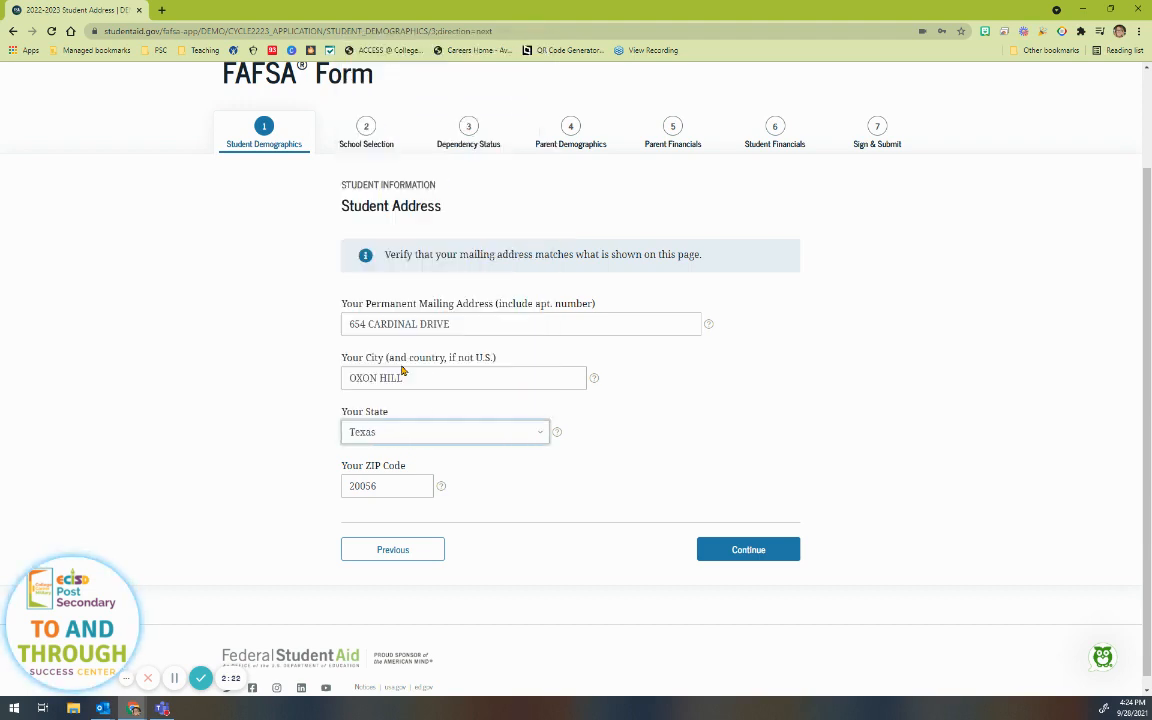
double_click(400, 482)
text(79761)
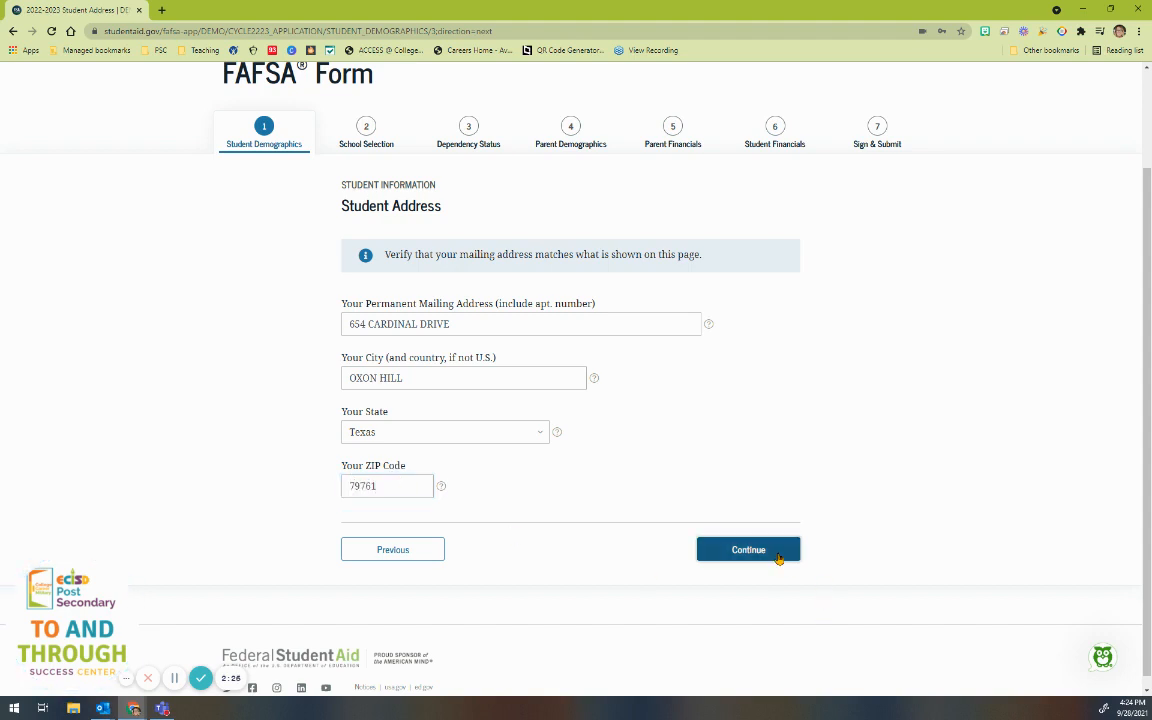
click(779, 553)
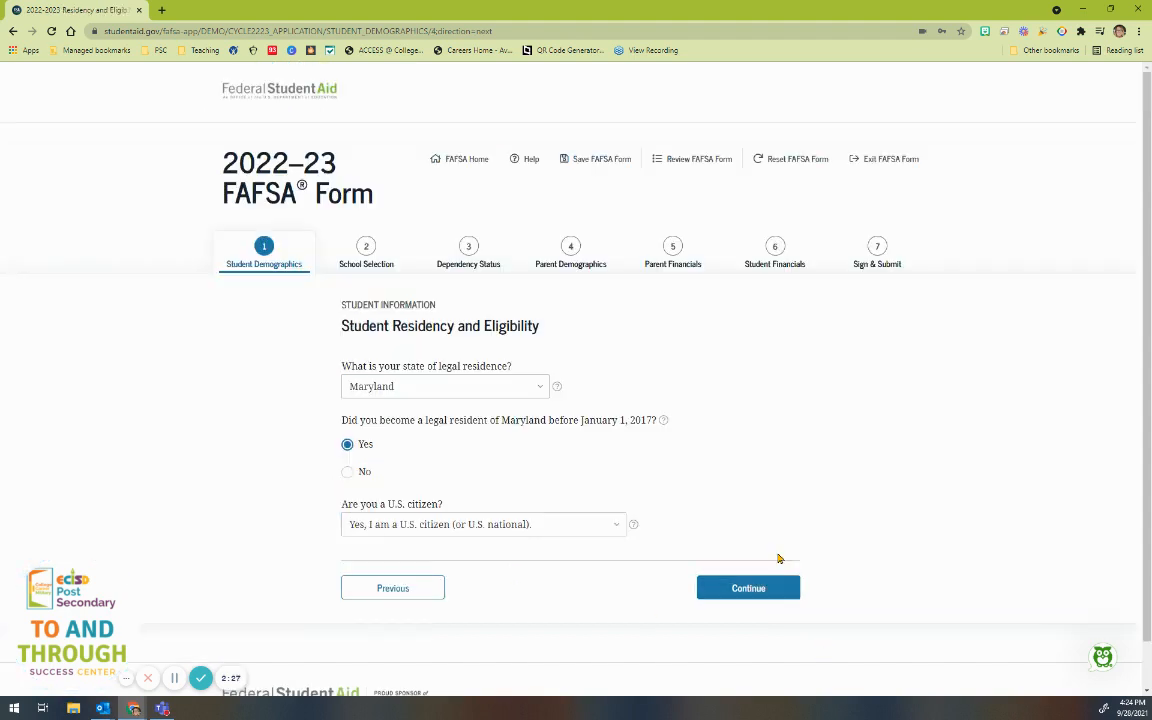
Step: Set Texas as the state of legal residence, keep U.S. citizen status, and continue
click(407, 393)
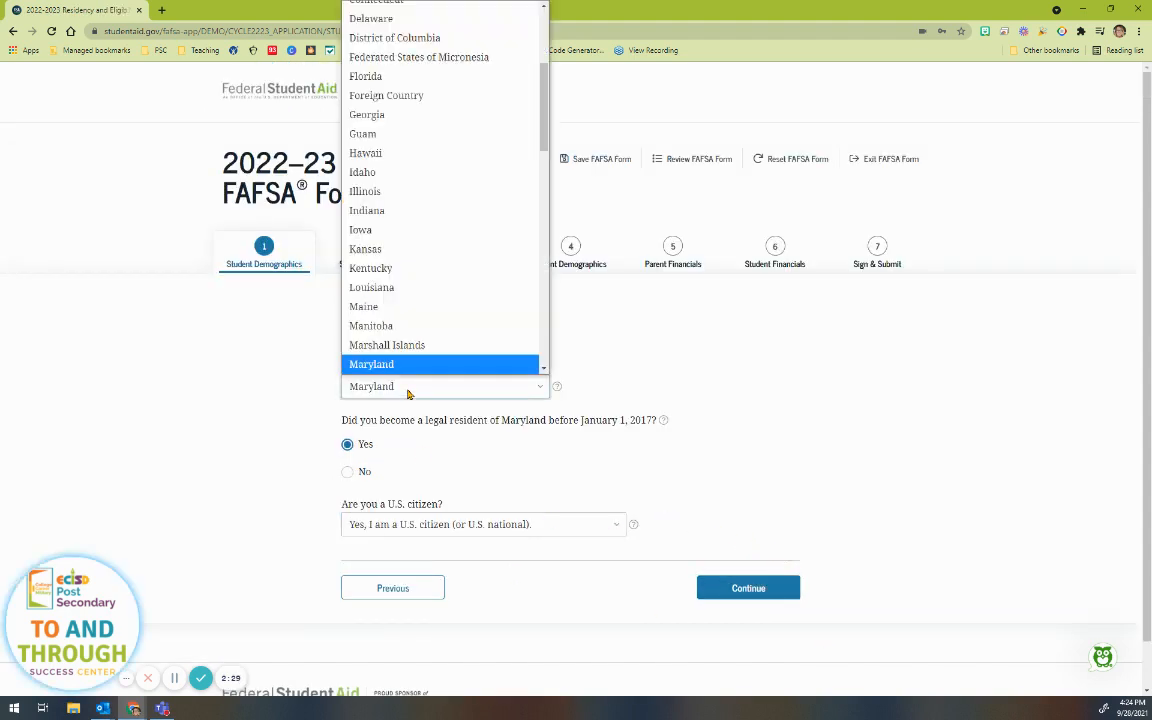
scroll(470, 277, down, 5)
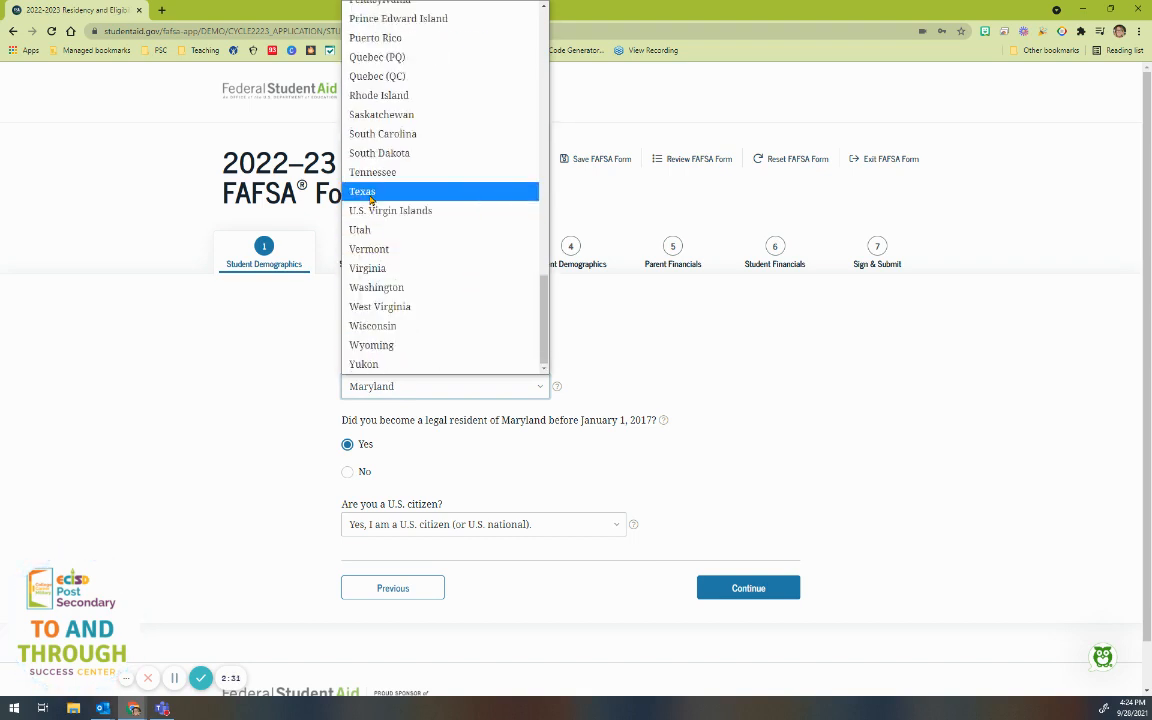
click(365, 191)
scroll(376, 388, down, 1)
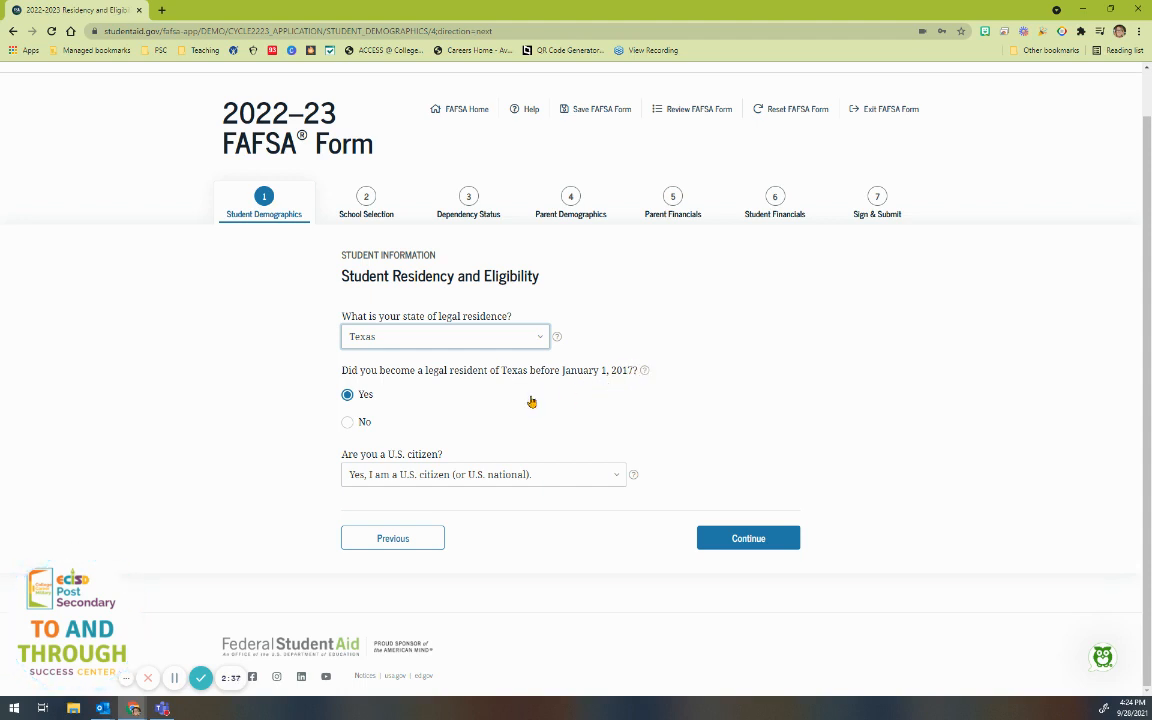
click(547, 481)
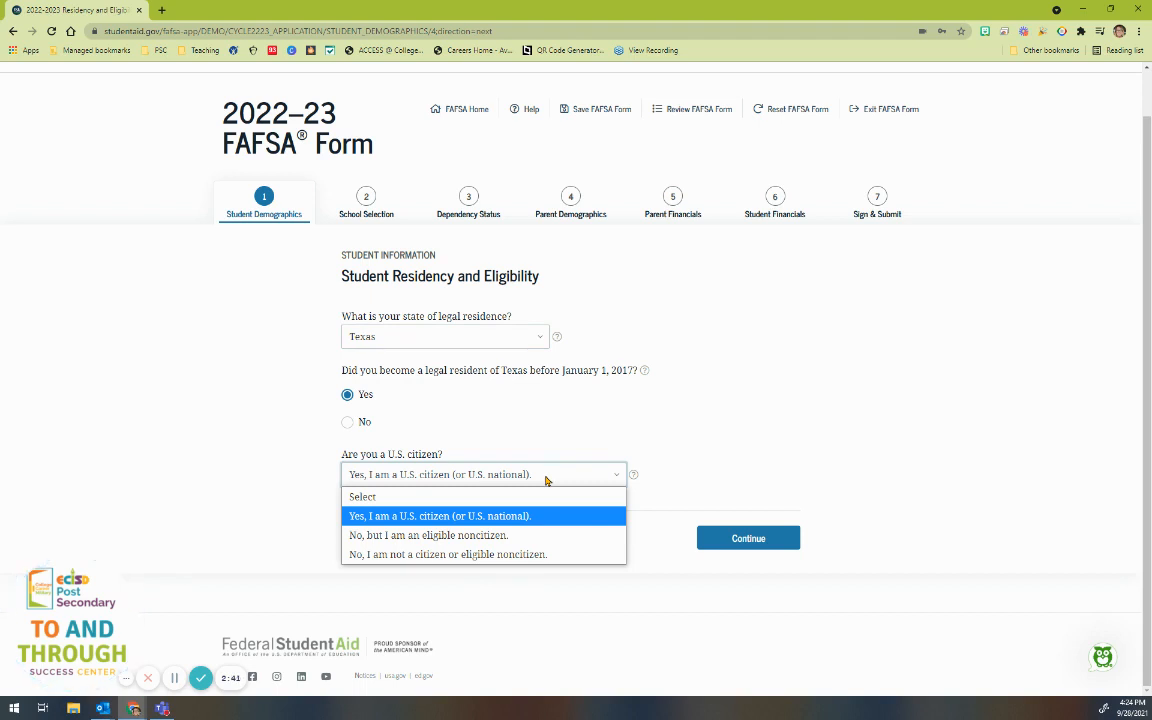
click(547, 478)
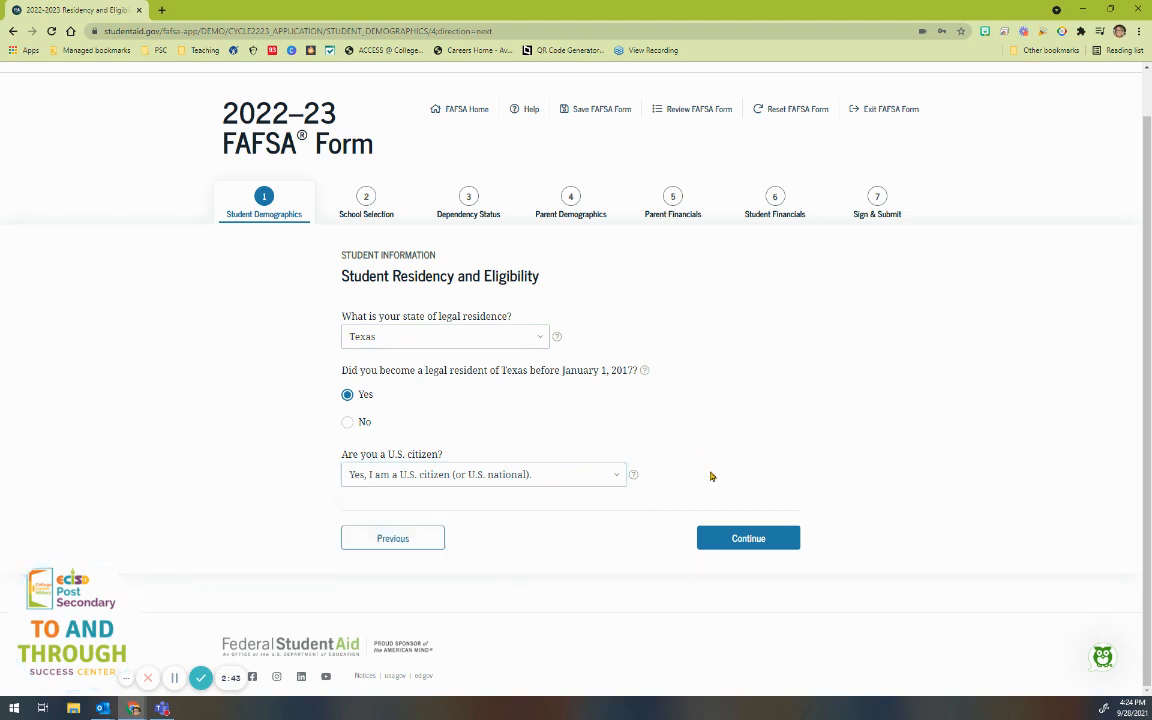
click(745, 538)
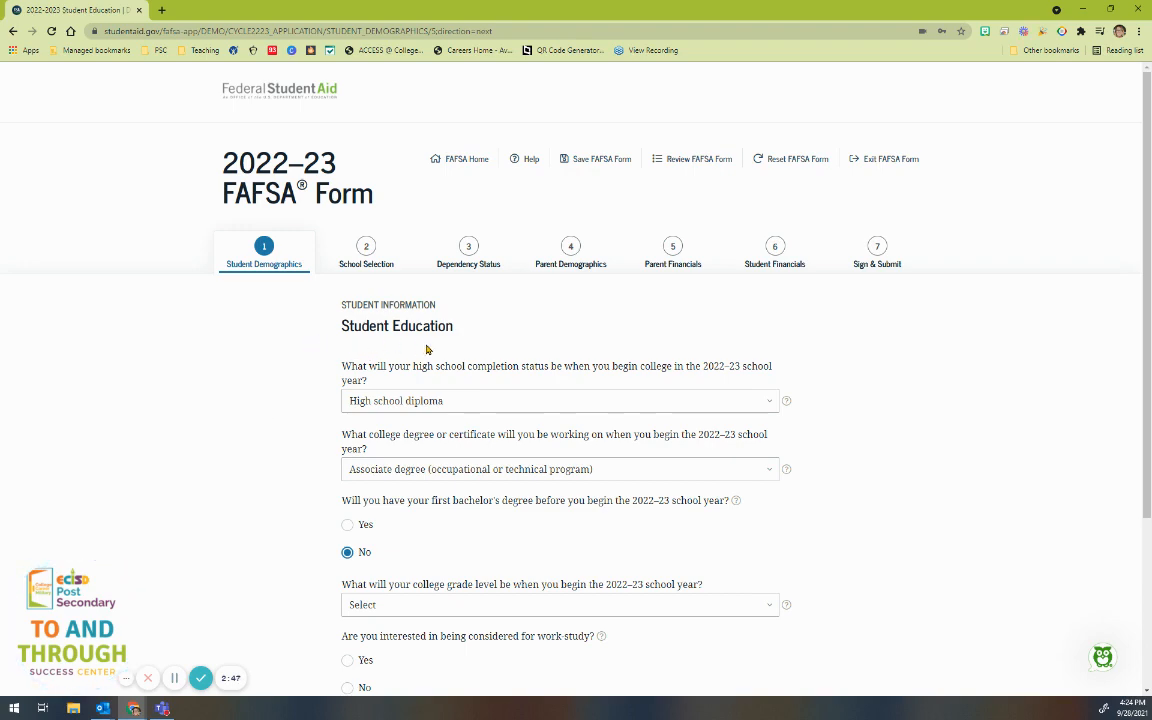
Step: Keep High school diploma as completion status and pick 1st bachelor's degree as the degree sought
scroll(285, 394, down, 1)
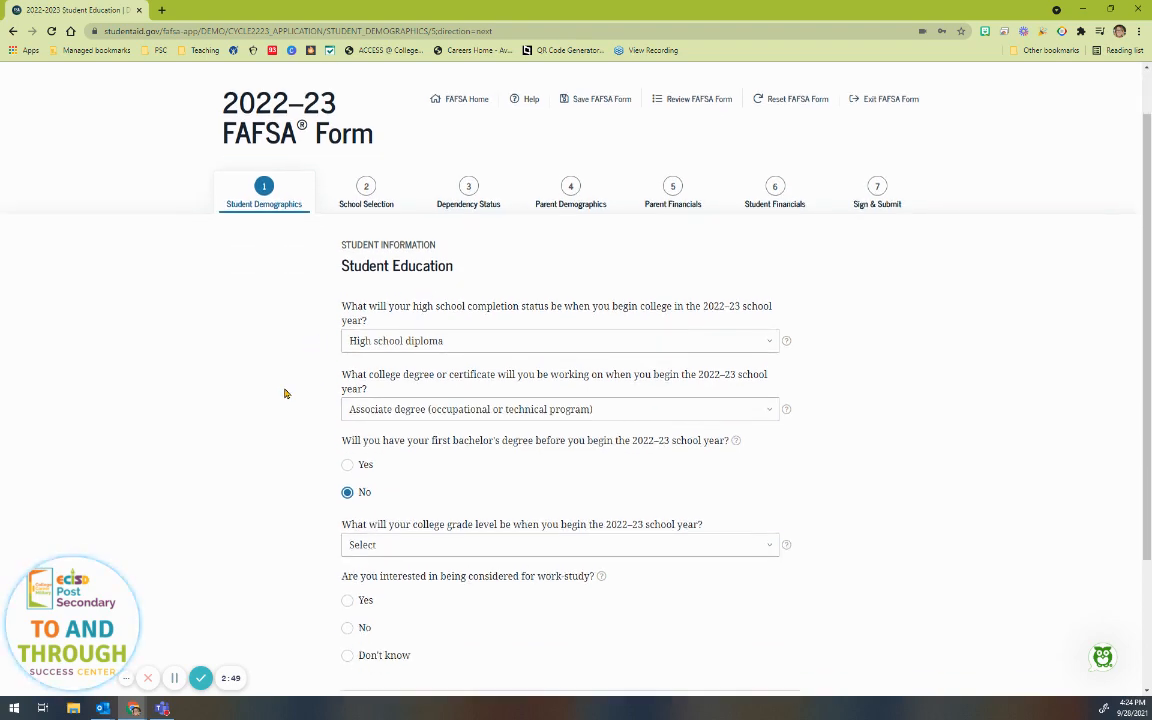
scroll(360, 249, down, 1)
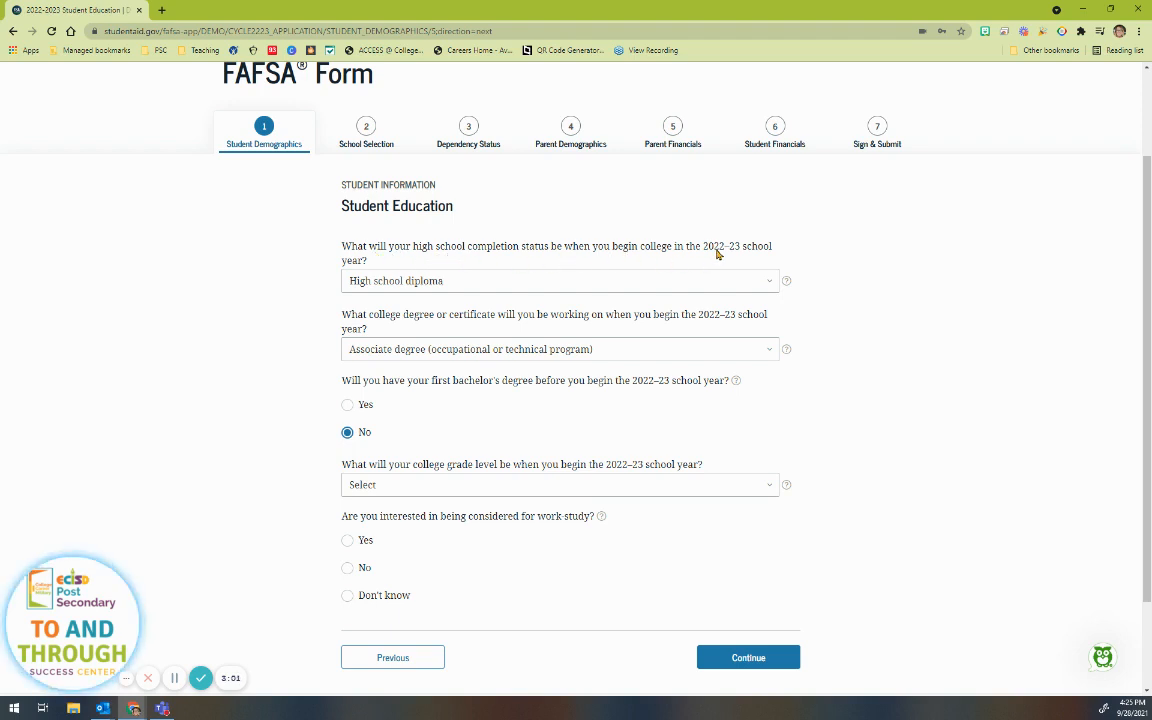
click(412, 284)
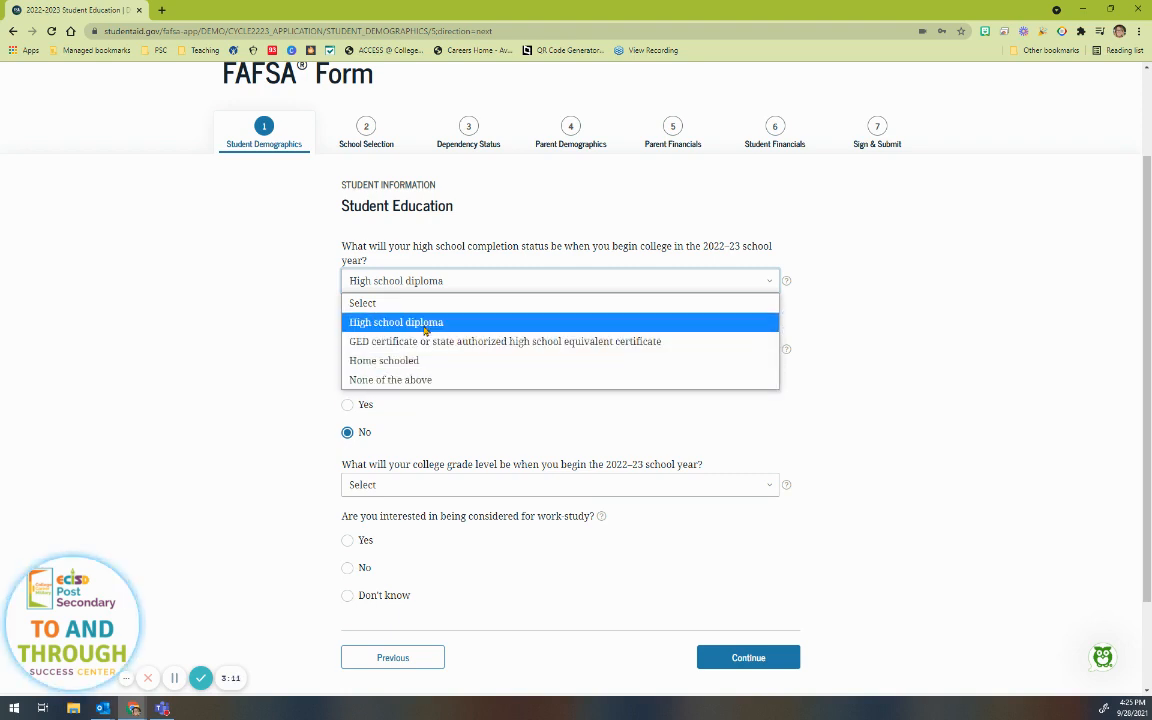
click(390, 322)
scroll(314, 321, down, 1)
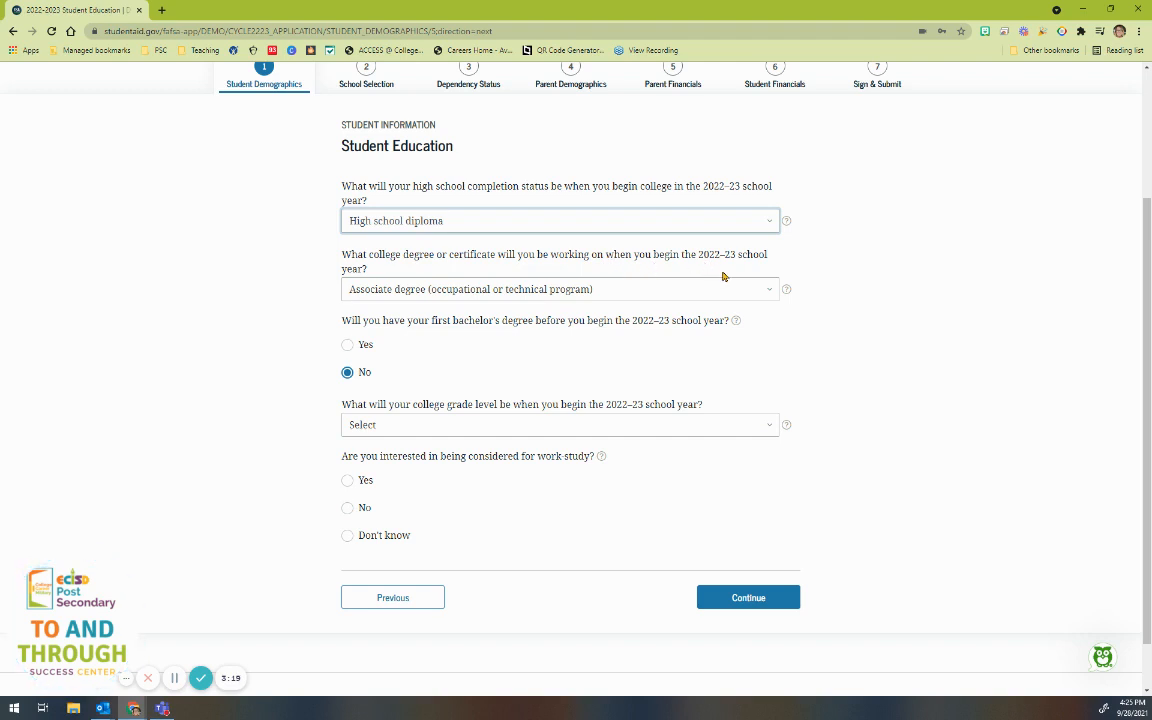
click(399, 291)
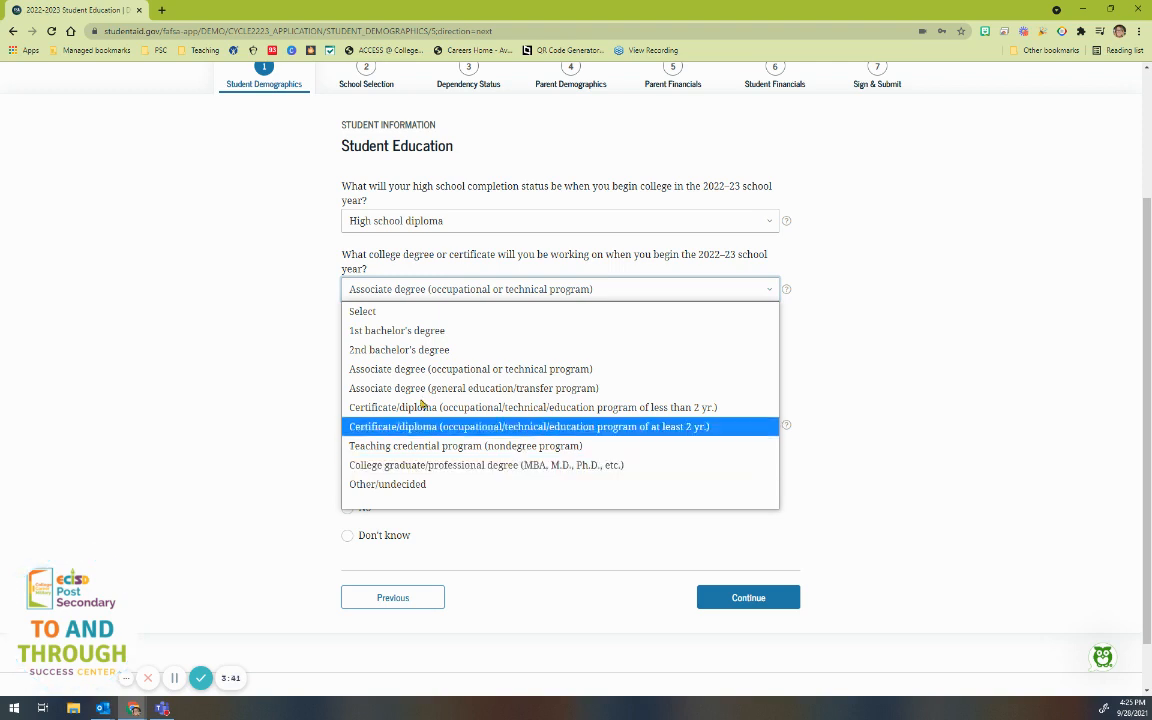
click(384, 331)
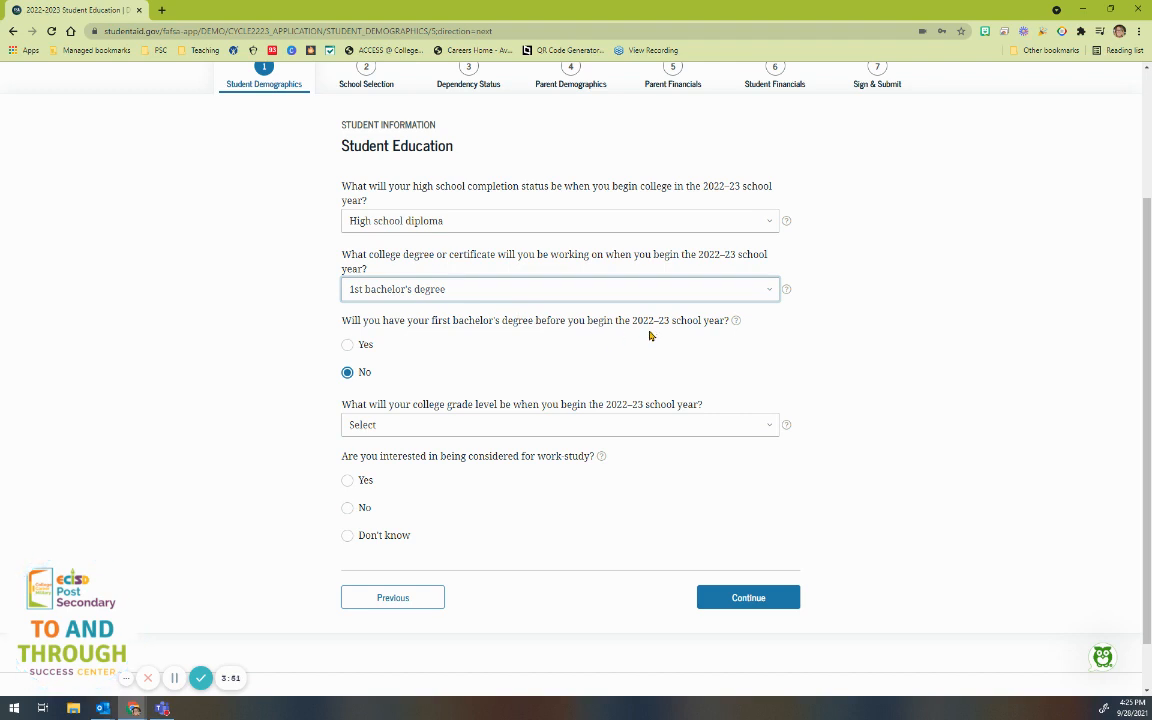
Step: Set the college grade level to 2nd yr./sophomore
scroll(308, 420, down, 1)
scroll(308, 420, down, 1)
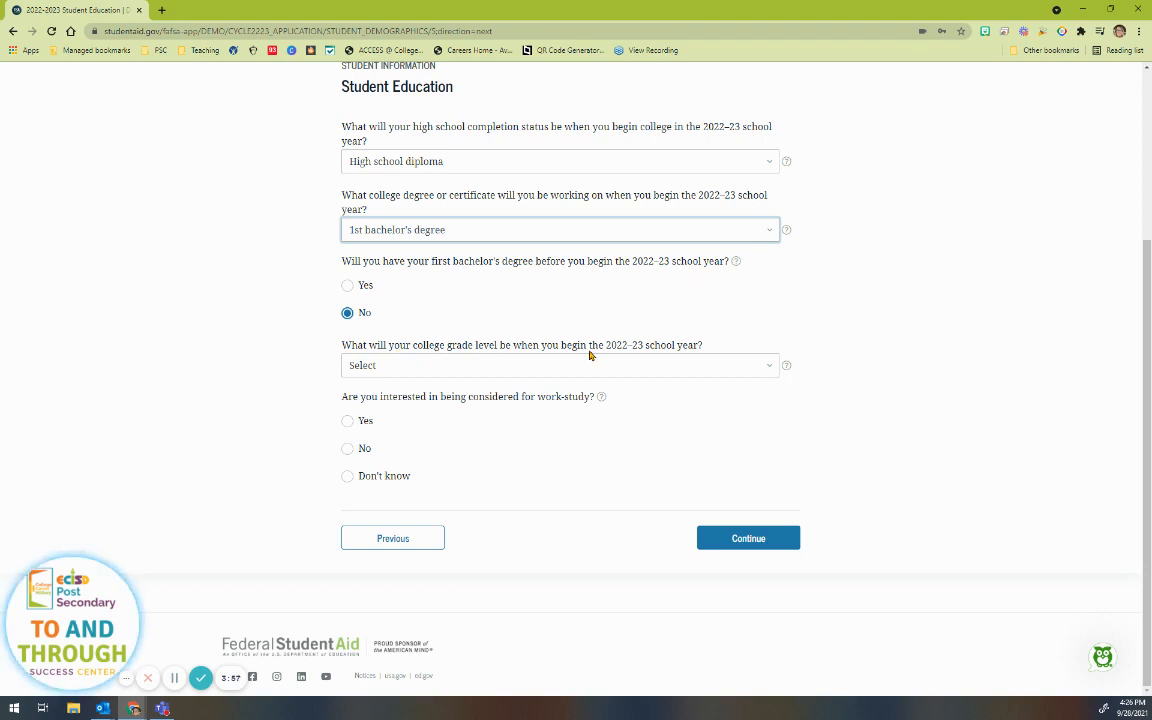
click(625, 373)
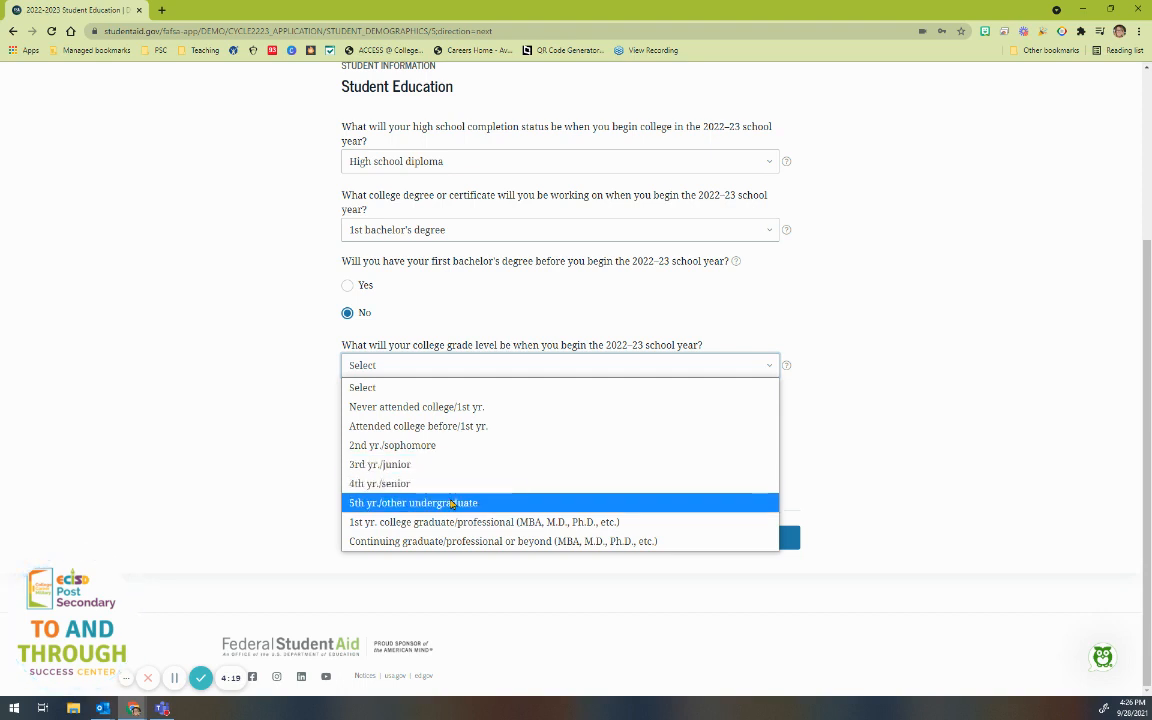
click(428, 450)
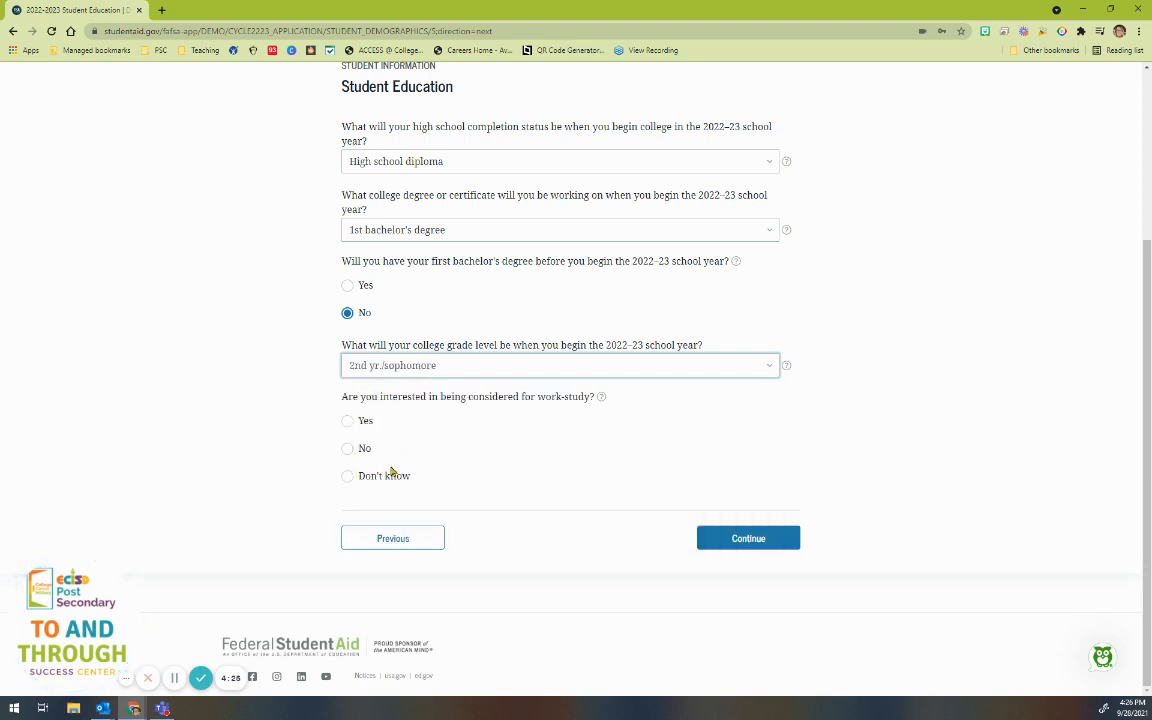
Step: After reading the work-study help, answer Yes to work-study interest and continue
click(601, 399)
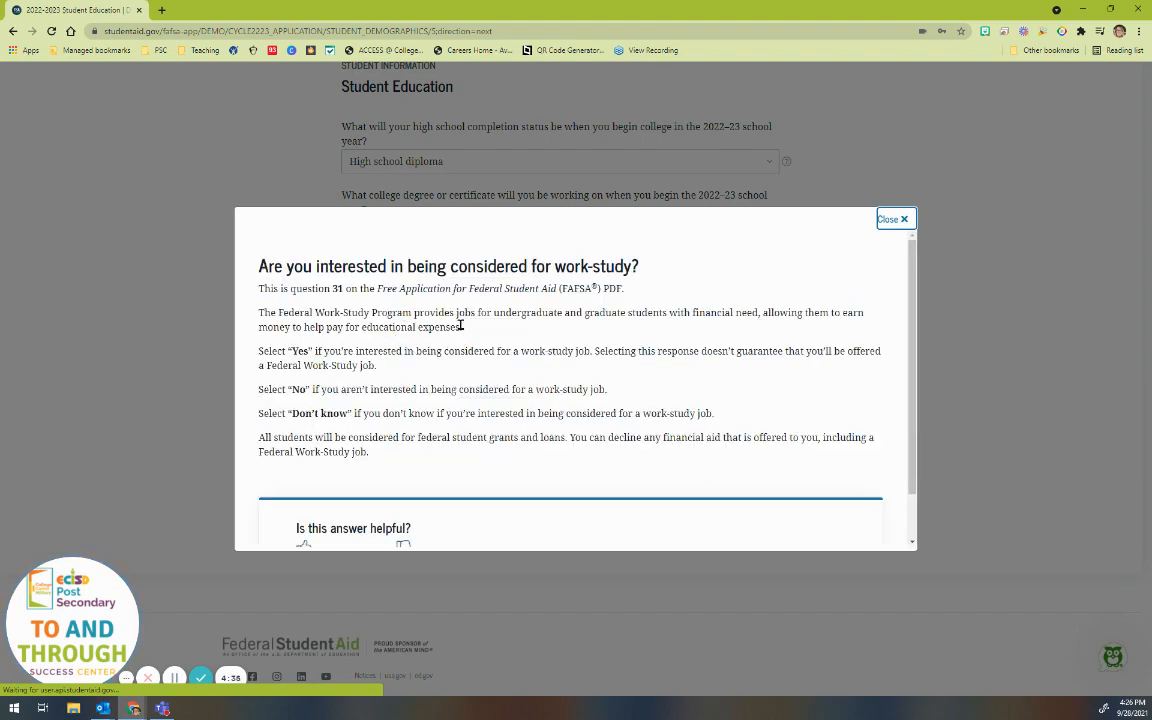
click(890, 219)
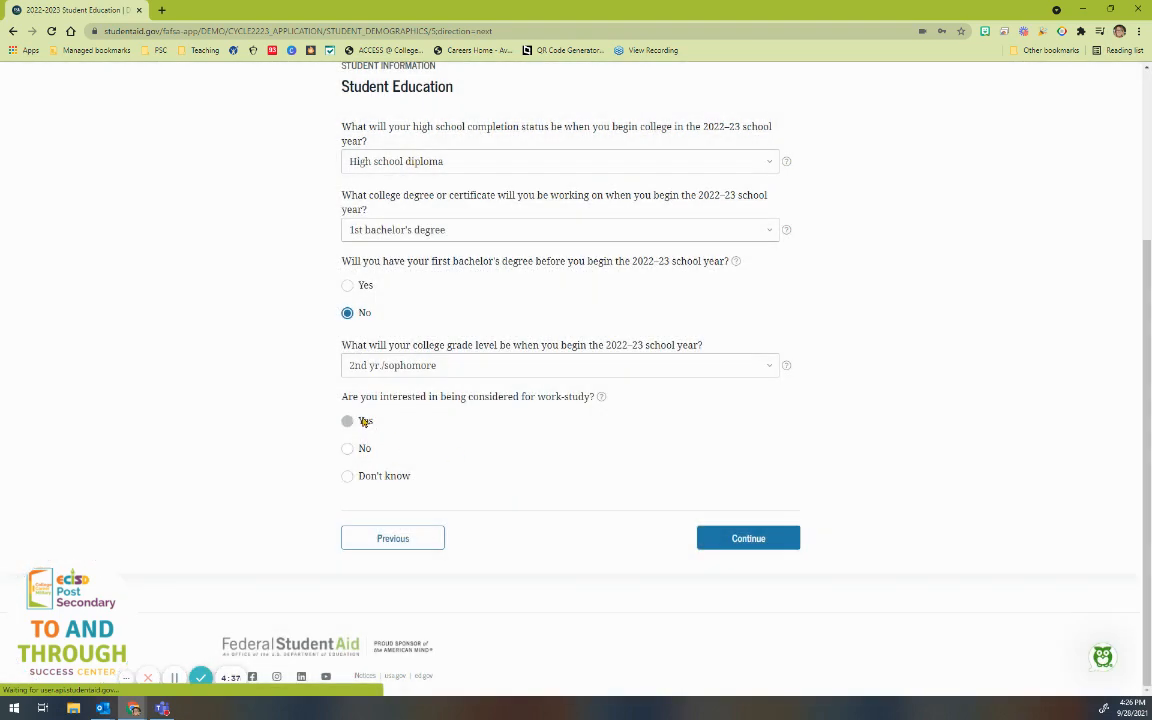
click(364, 421)
click(728, 542)
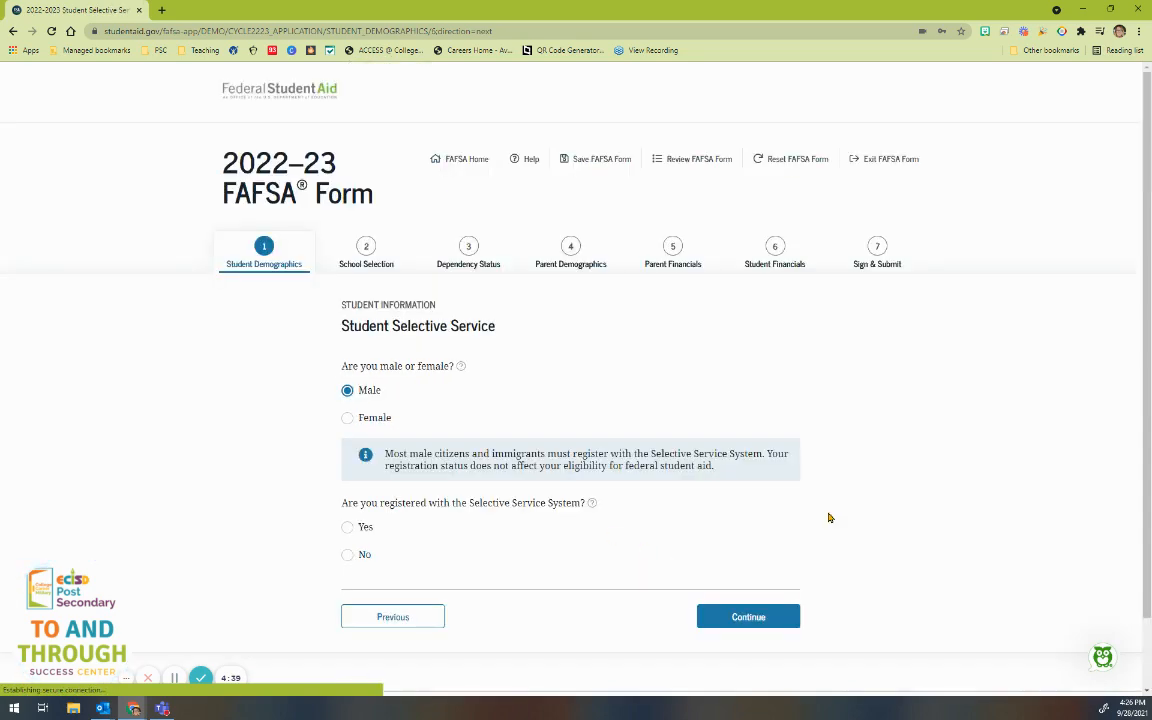
Step: Answer Yes to being registered with Selective Service and continue to the driver's license page
scroll(397, 340, down, 1)
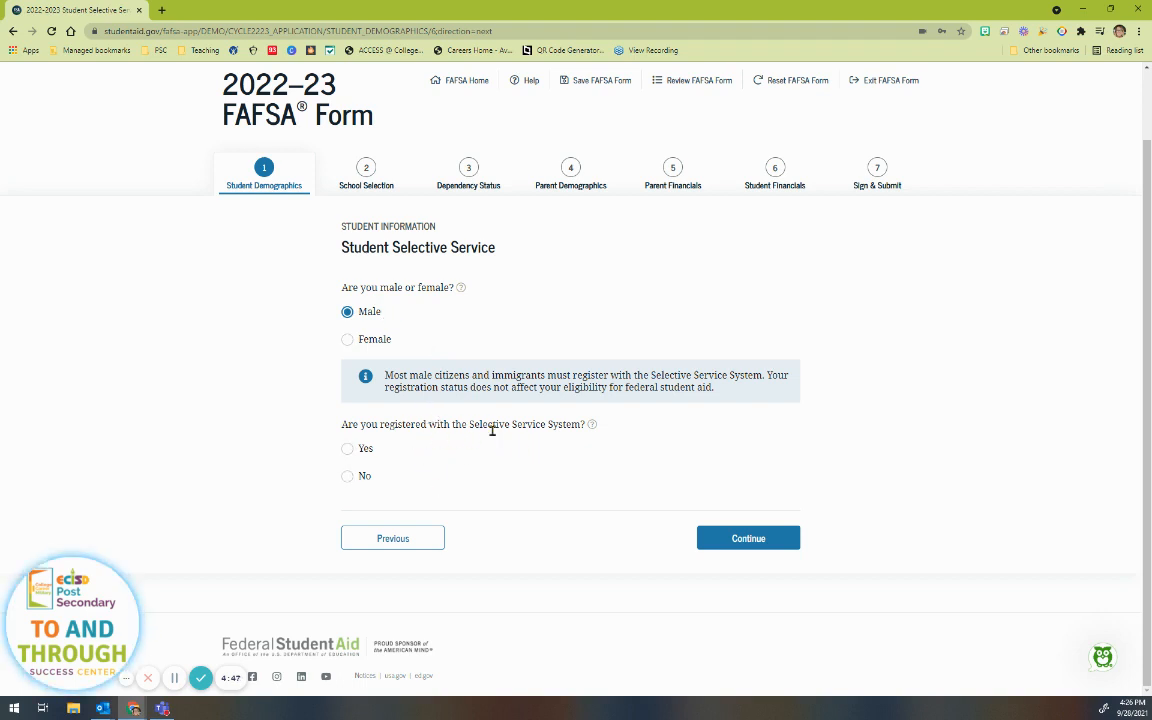
click(348, 449)
click(745, 538)
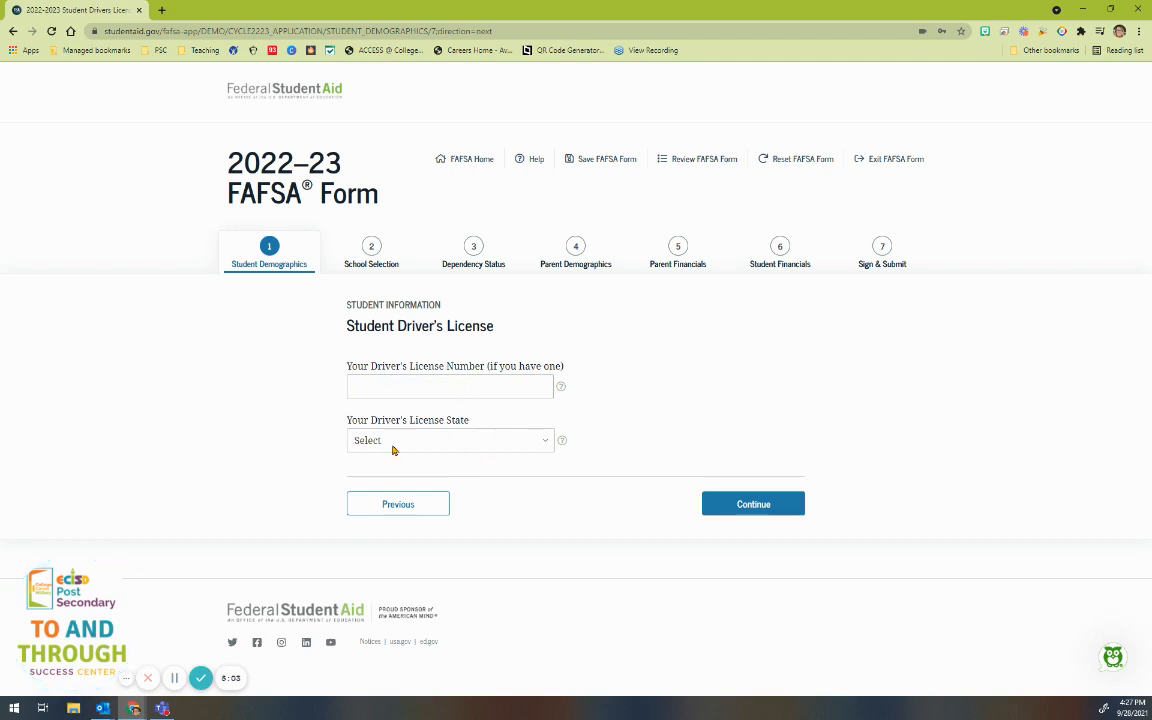
Step: Leave the driver's license details blank and answer No to the foster care question
click(765, 510)
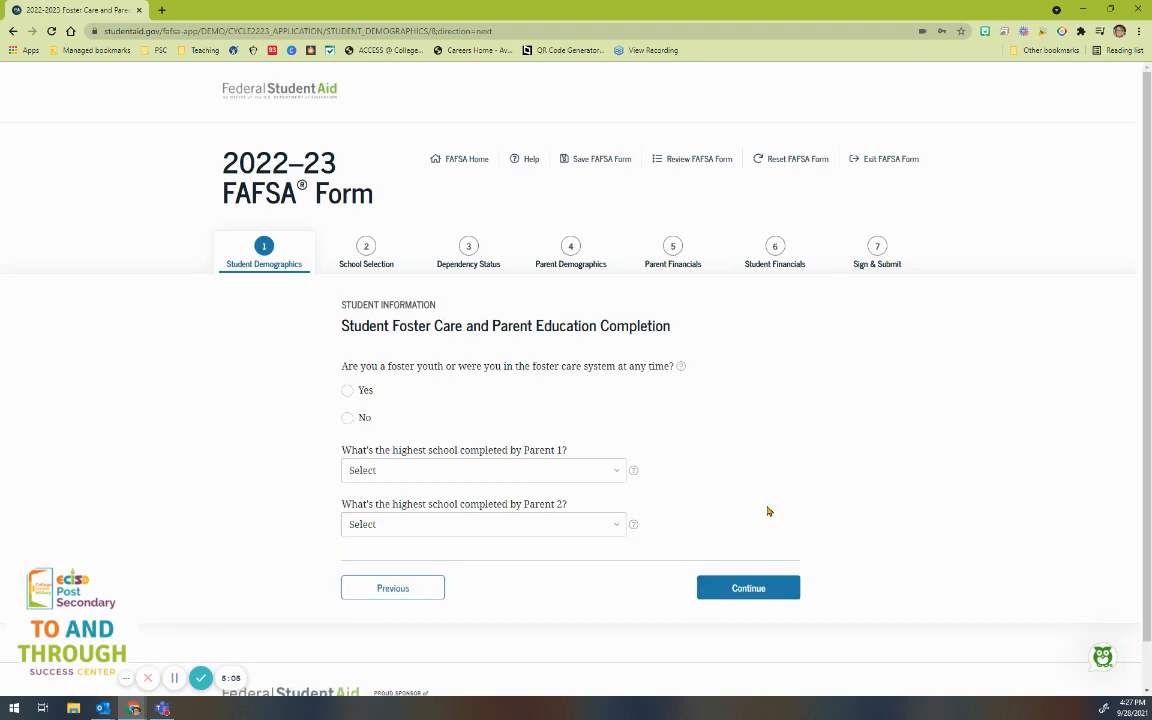
scroll(733, 501, down, 1)
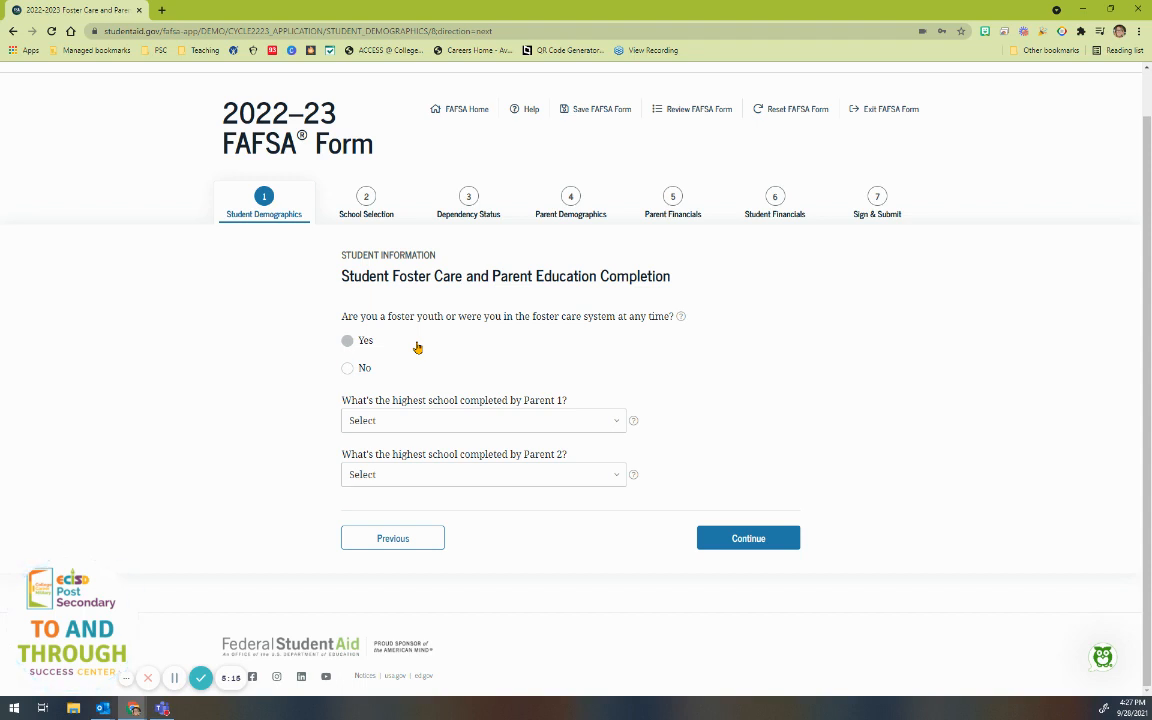
click(352, 368)
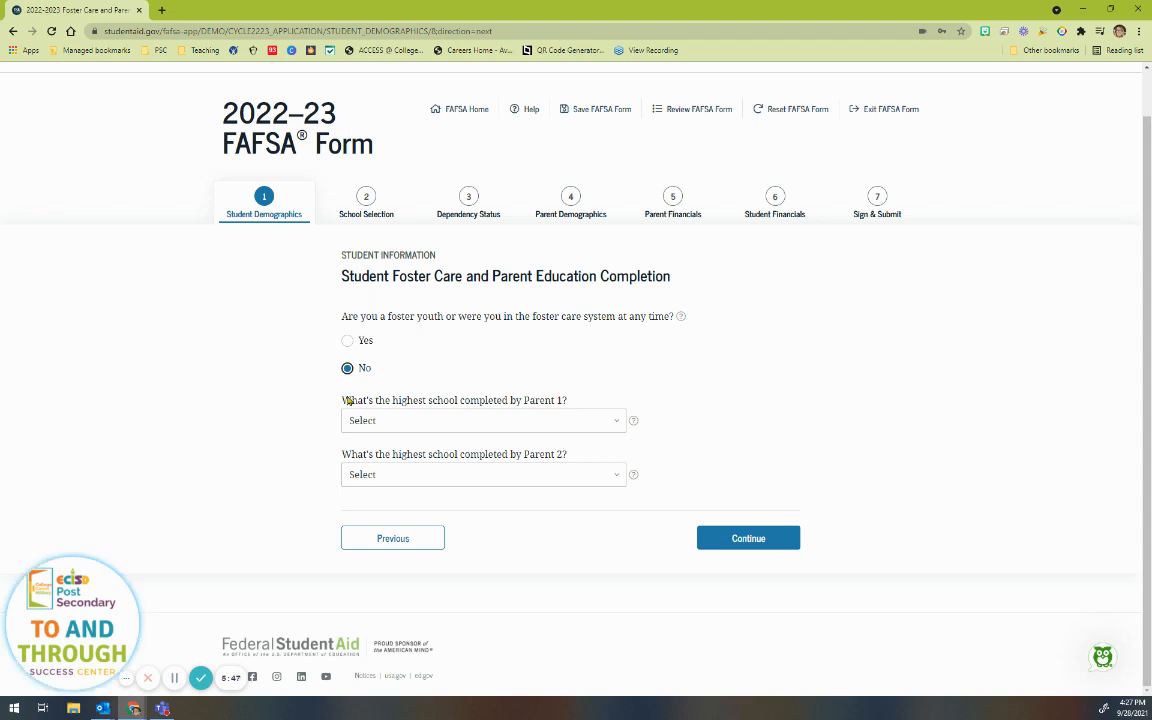
click(390, 425)
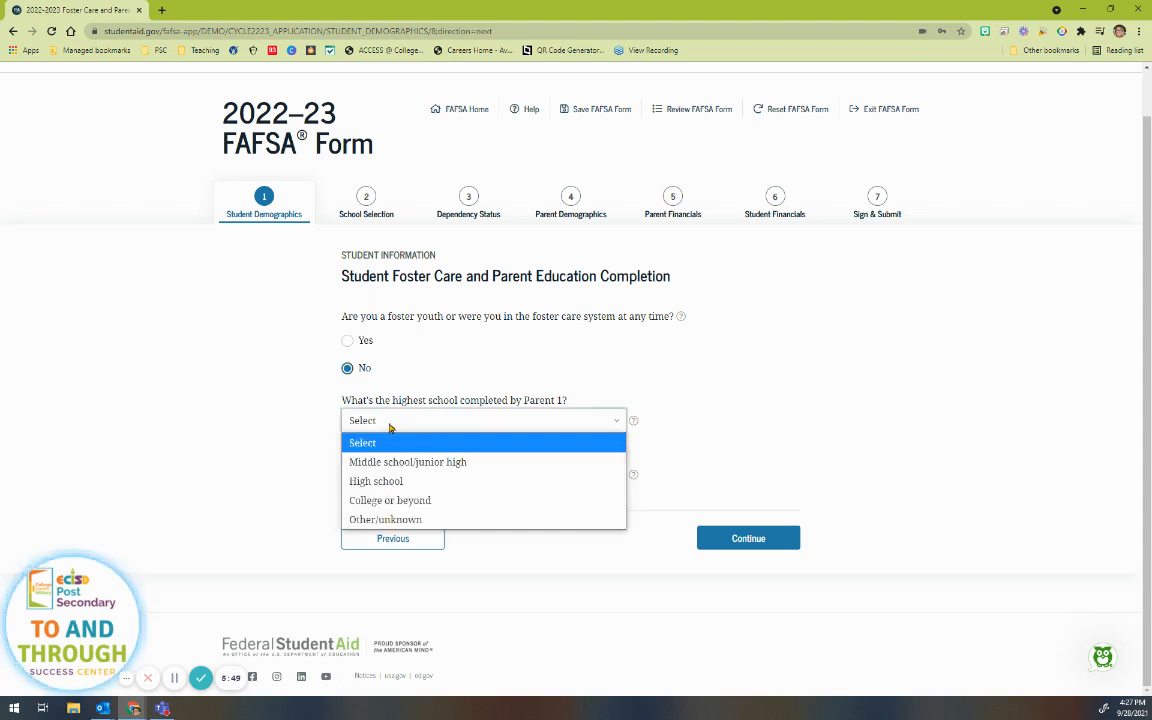
Step: Set Parent 1's education to College or beyond and Parent 2's to Middle school/junior high
click(402, 502)
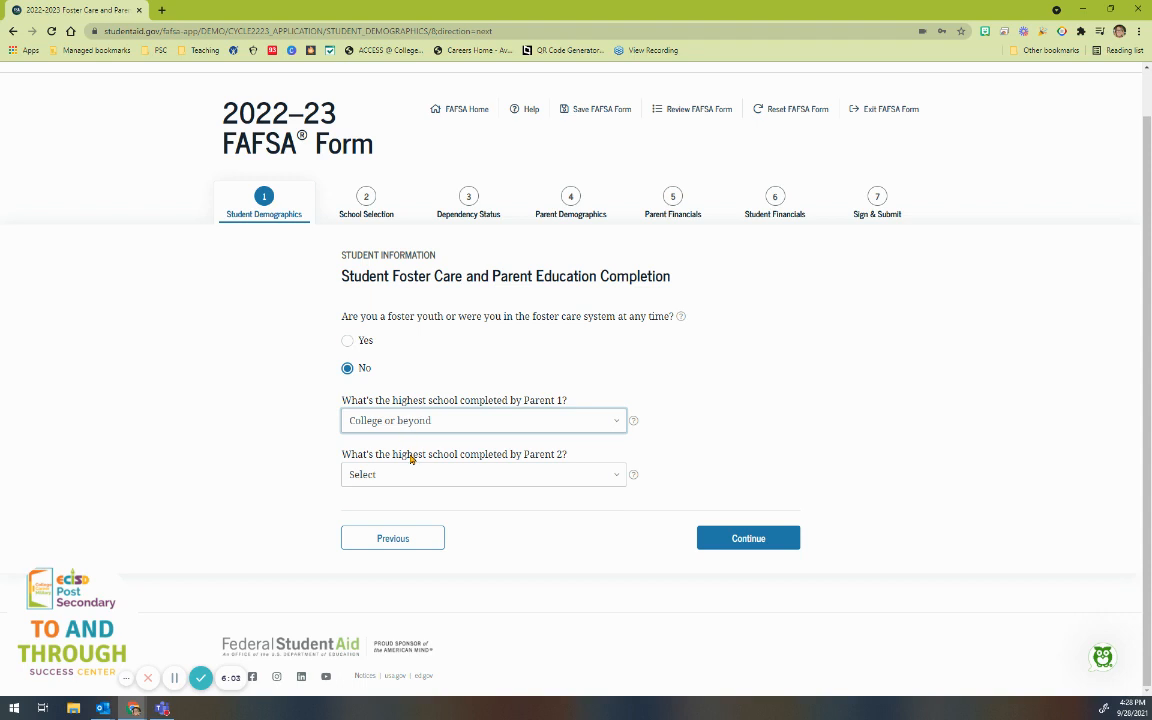
click(566, 476)
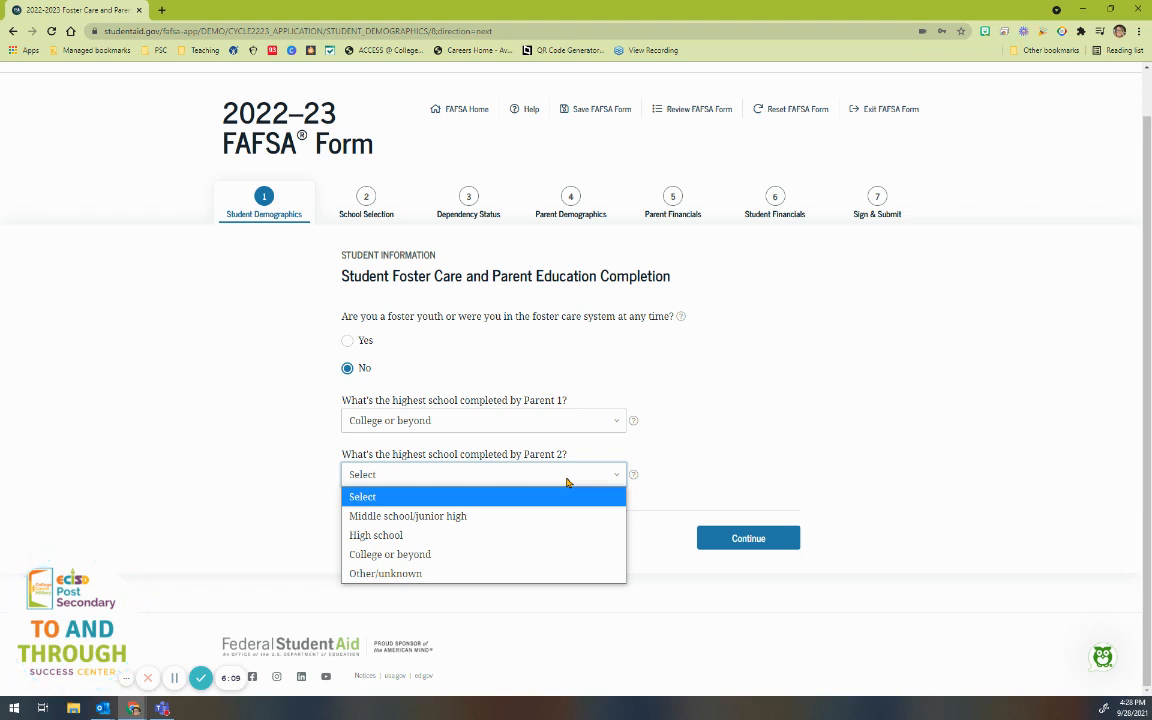
click(406, 516)
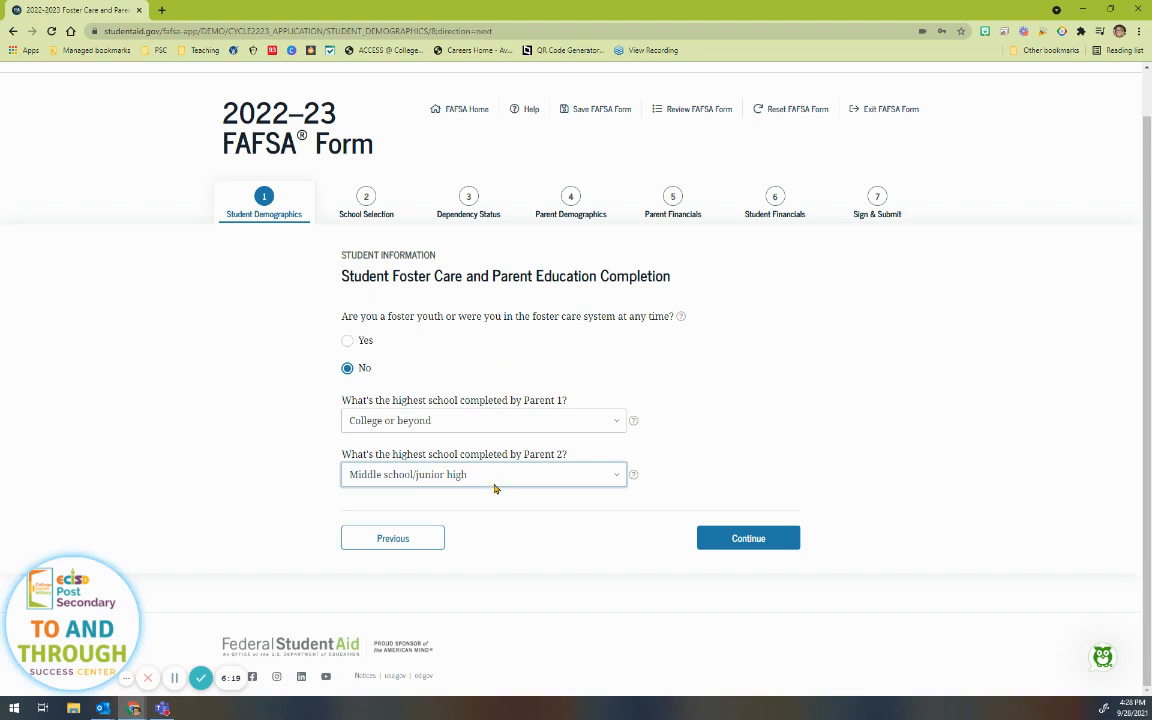
click(493, 476)
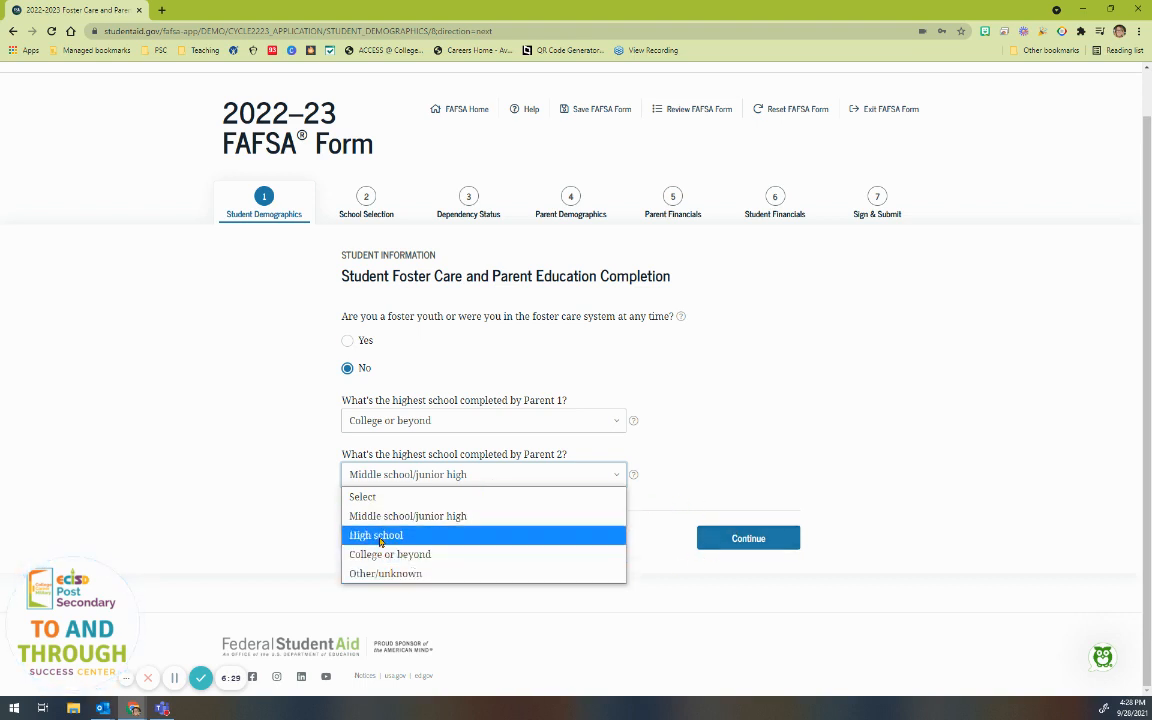
click(740, 545)
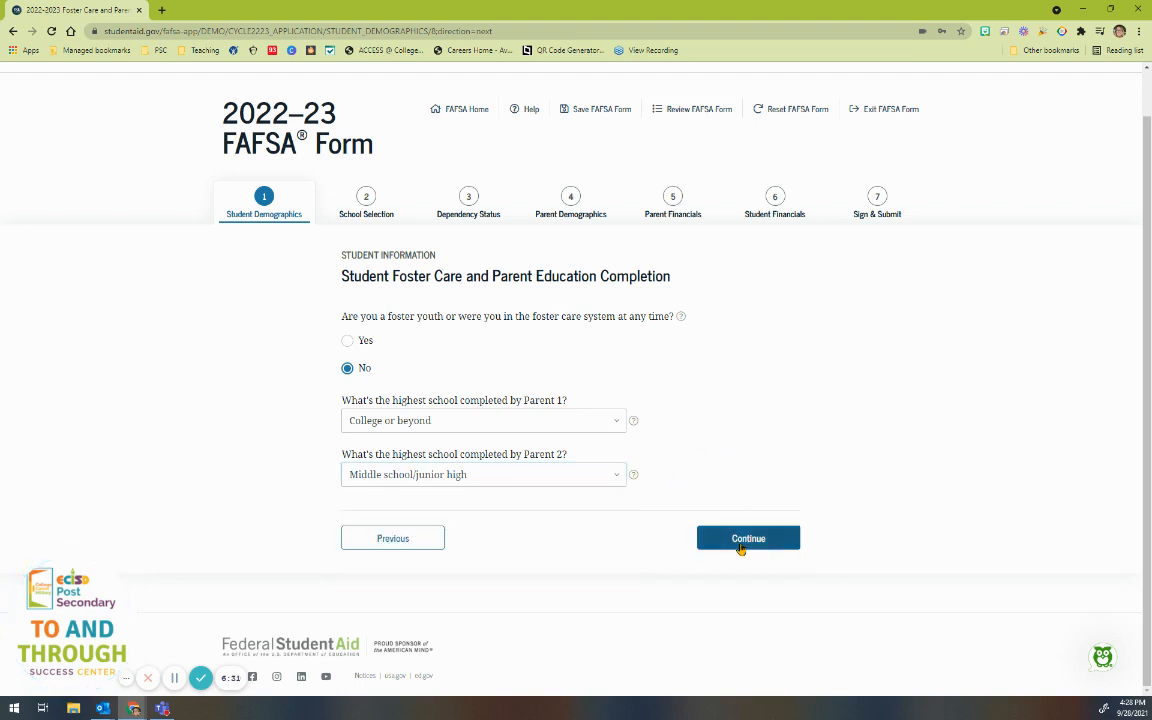
click(739, 542)
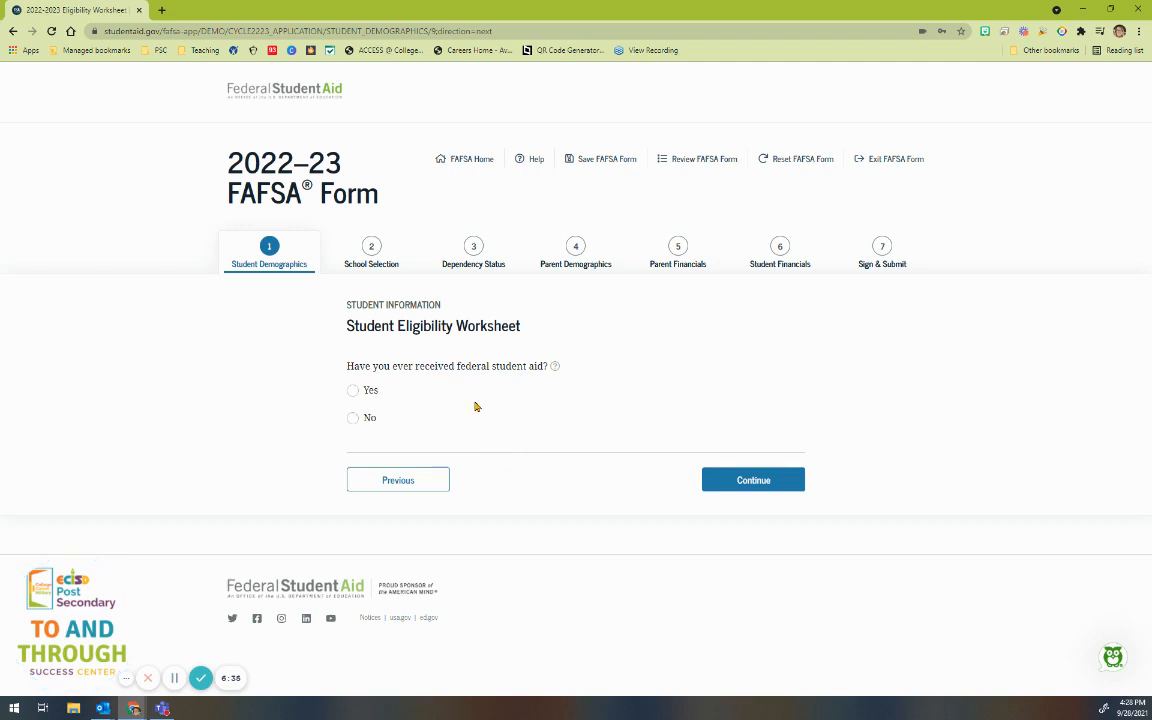
Step: Check the federal aid help, then answer Yes to prior federal aid and No to drug convictions
click(555, 367)
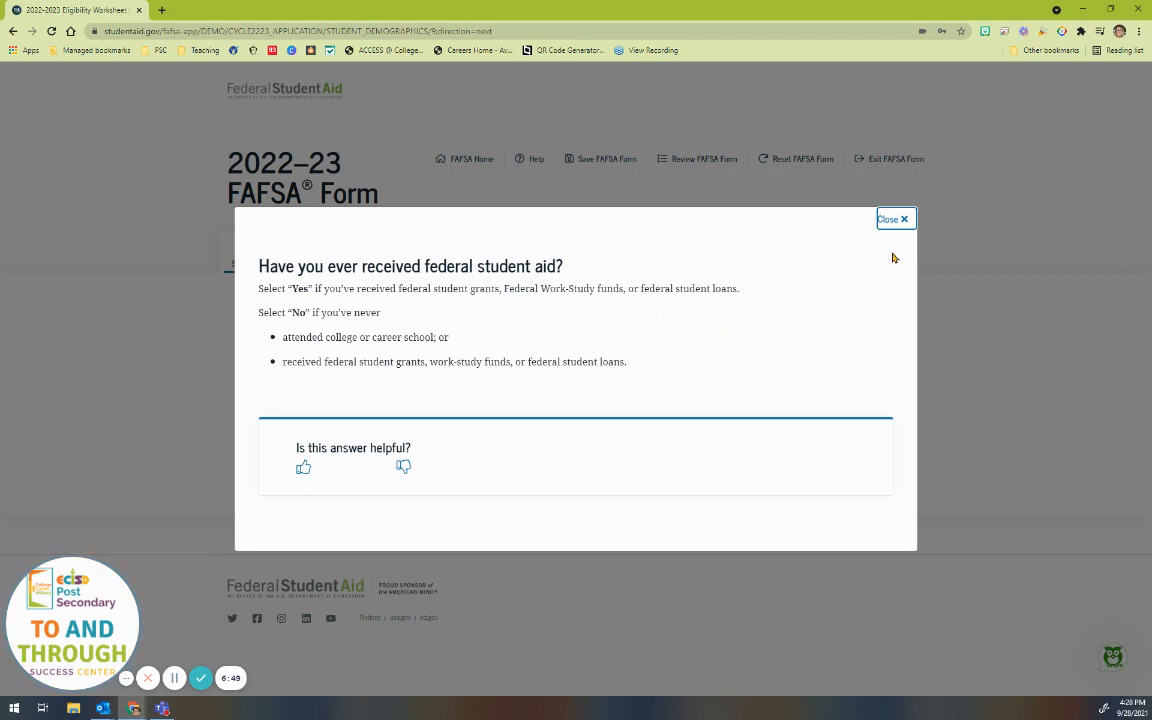
click(895, 218)
click(353, 391)
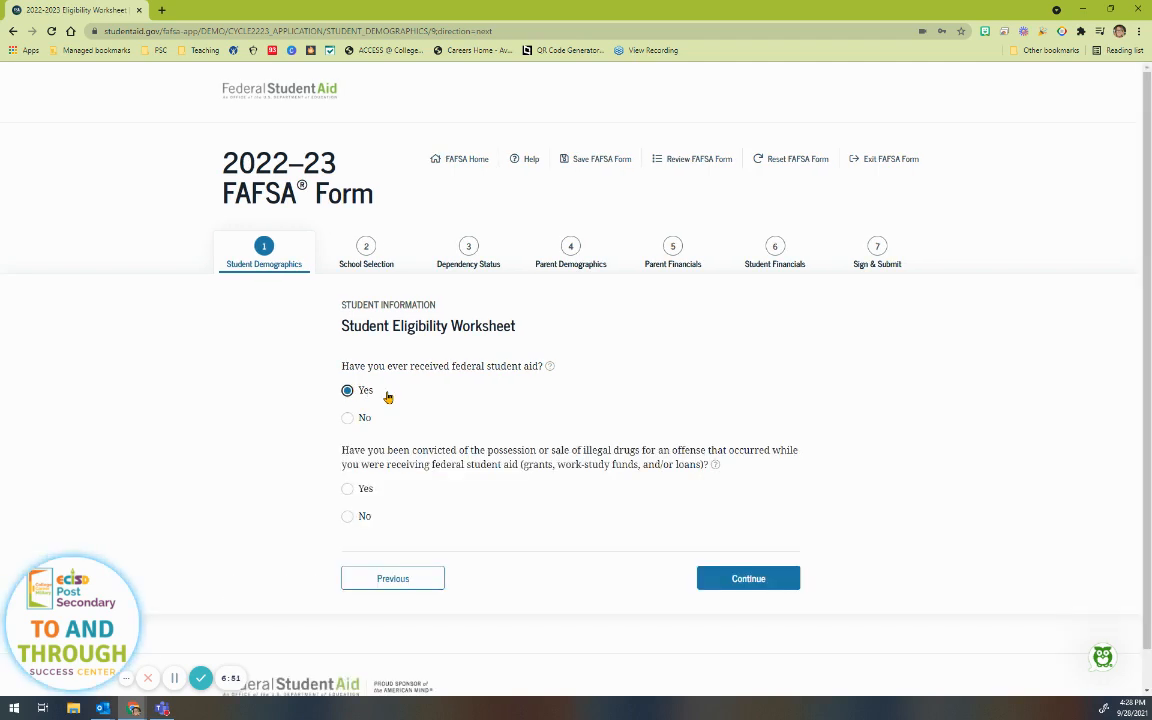
scroll(520, 540, down, 1)
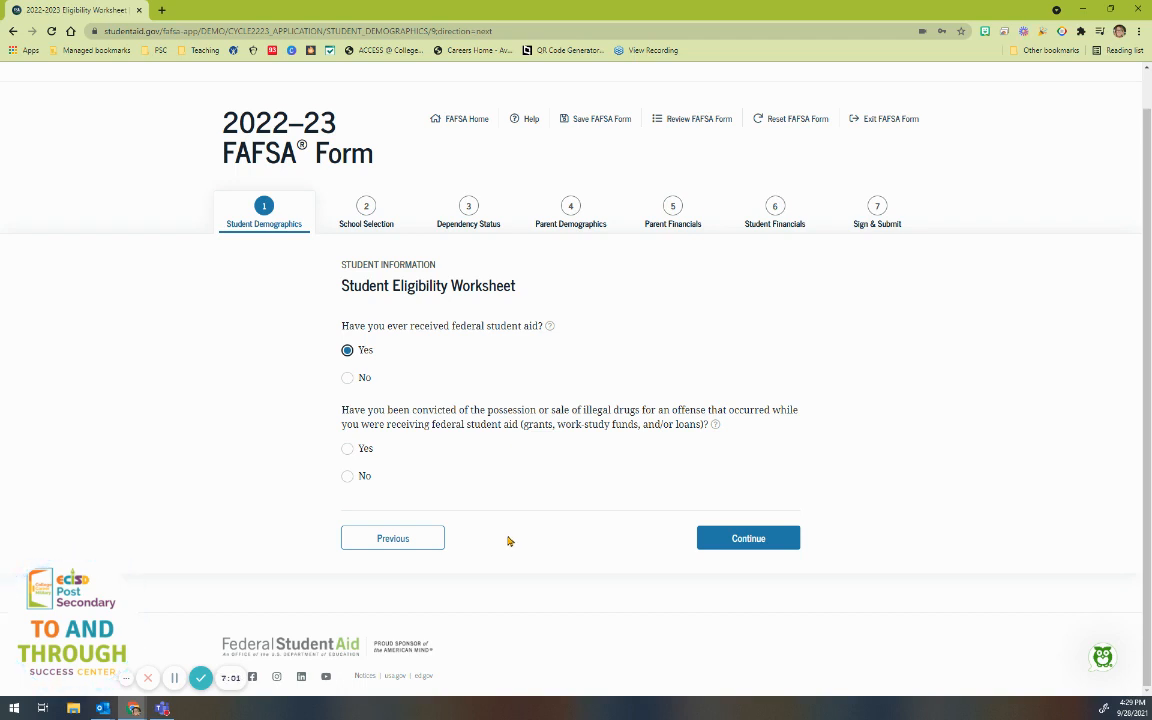
click(347, 476)
scroll(700, 530, down, 2)
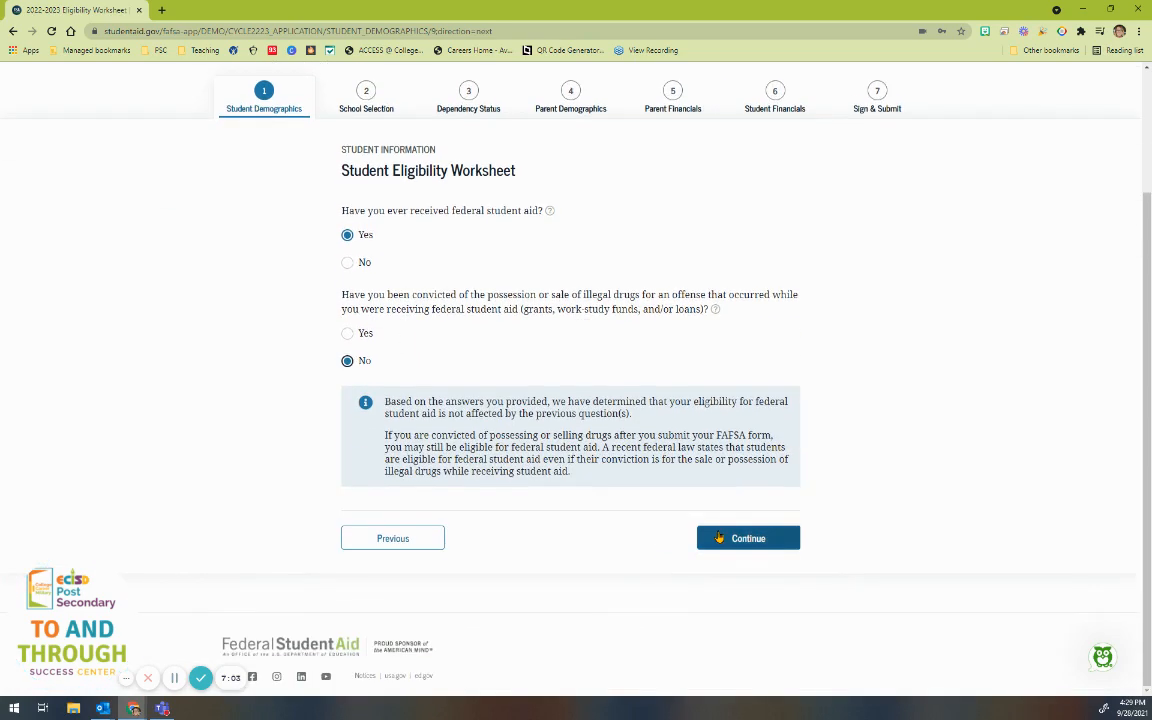
click(718, 538)
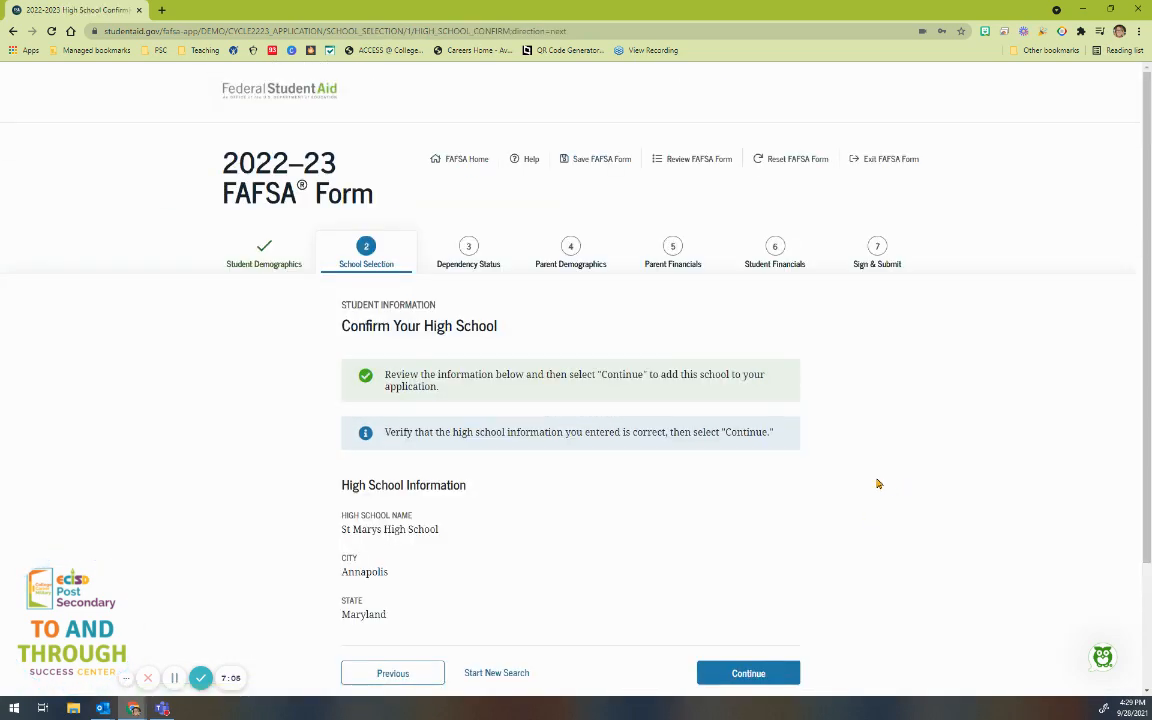
Step: Review St Marys High School in Annapolis, Maryland and accept it as the high school
scroll(565, 484, down, 1)
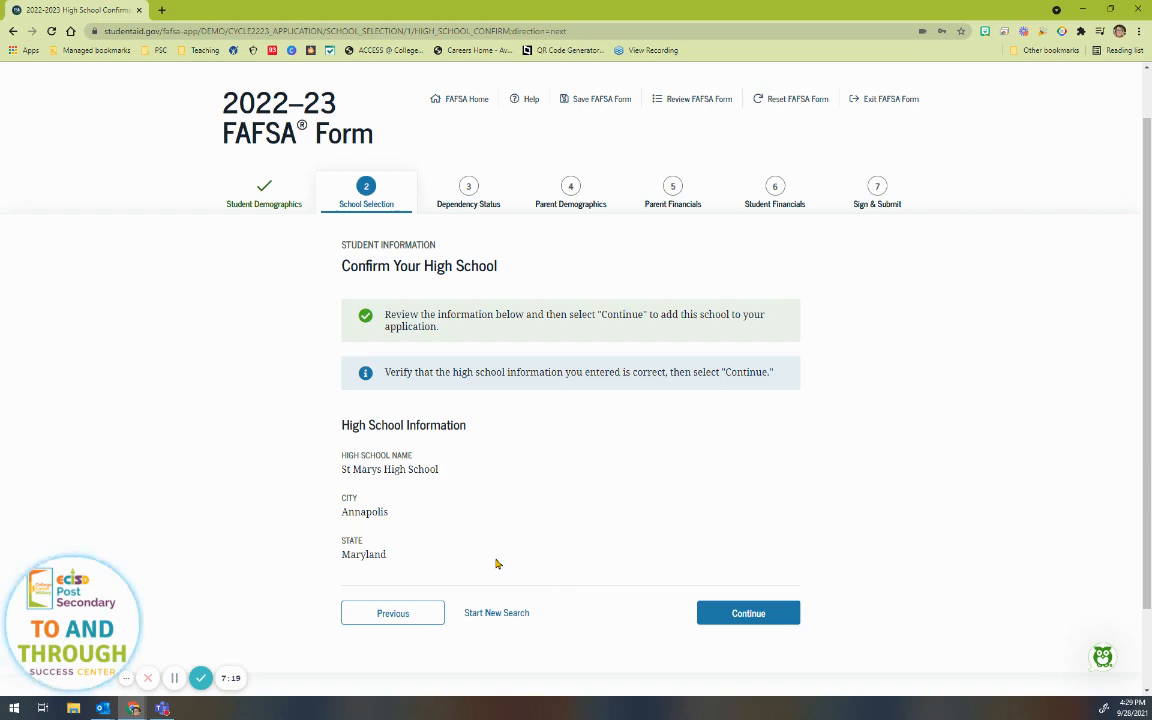
scroll(490, 560, up, 1)
click(748, 672)
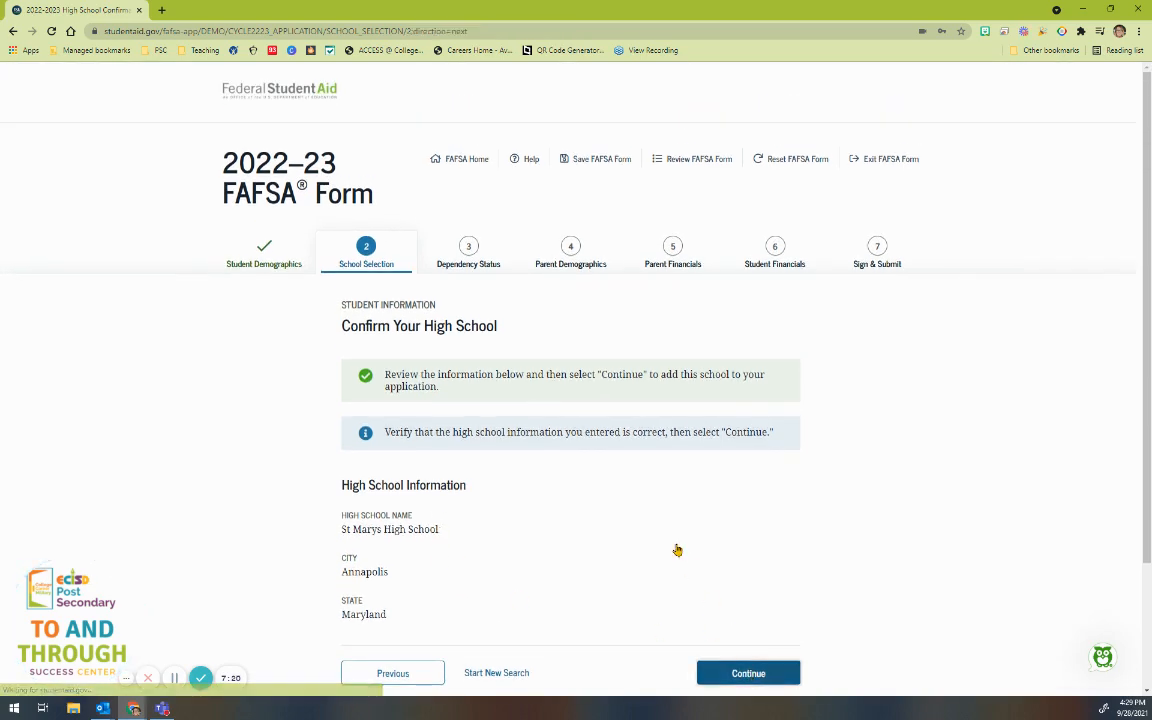
scroll(680, 546, down, 2)
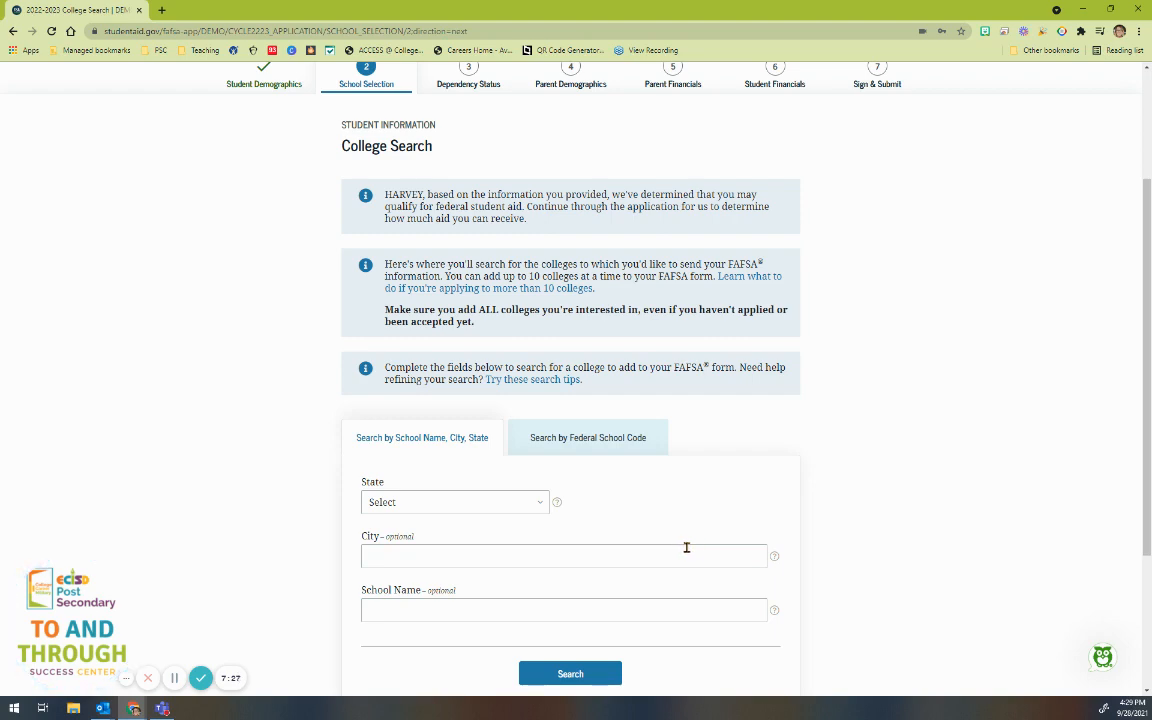
Step: Search for colleges with state Texas and city Odessa
scroll(684, 548, down, 2)
click(527, 324)
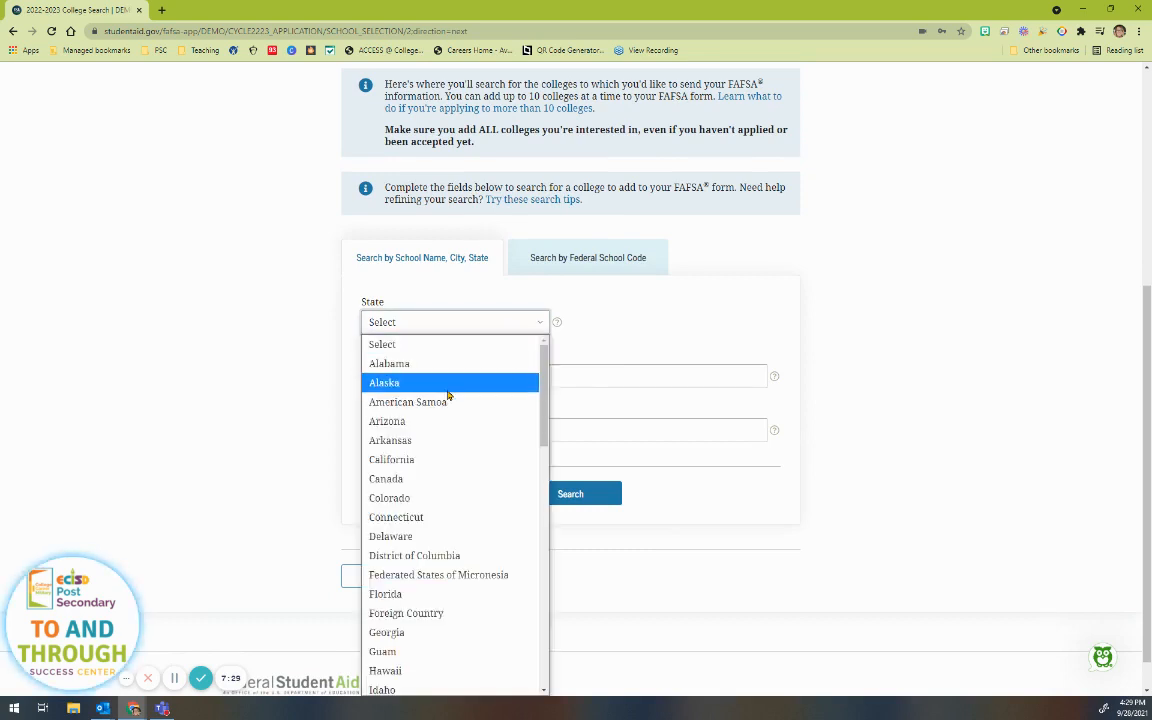
scroll(450, 437, down, 7)
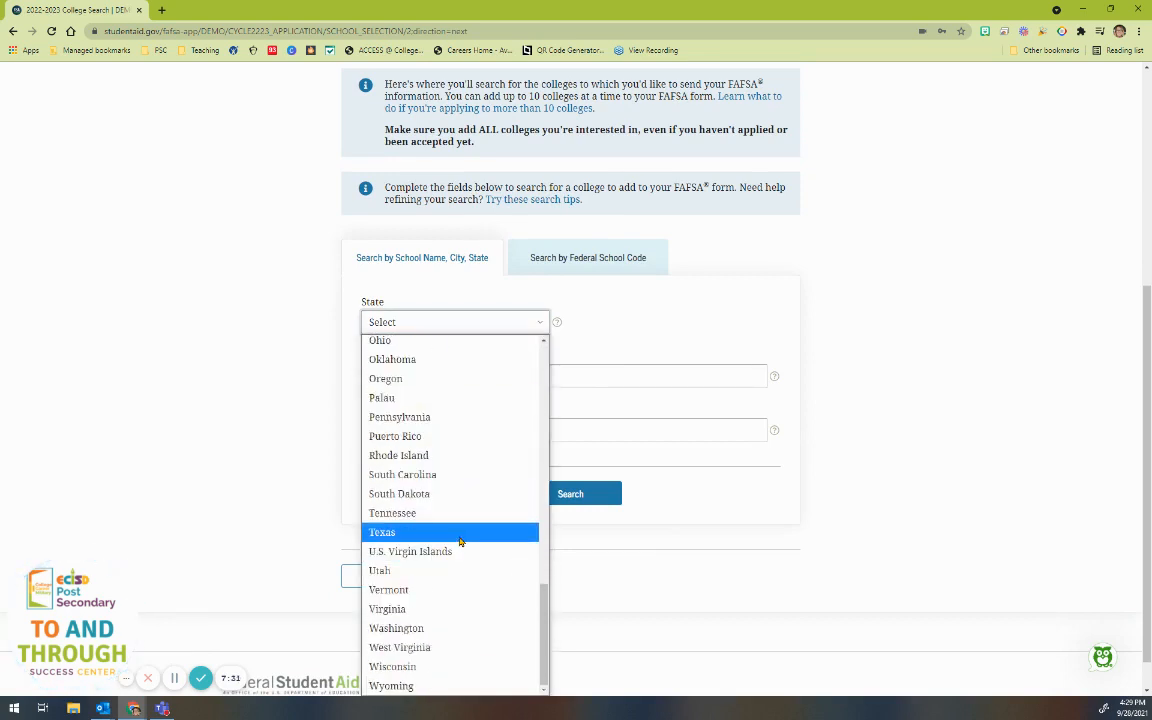
click(455, 532)
click(408, 374)
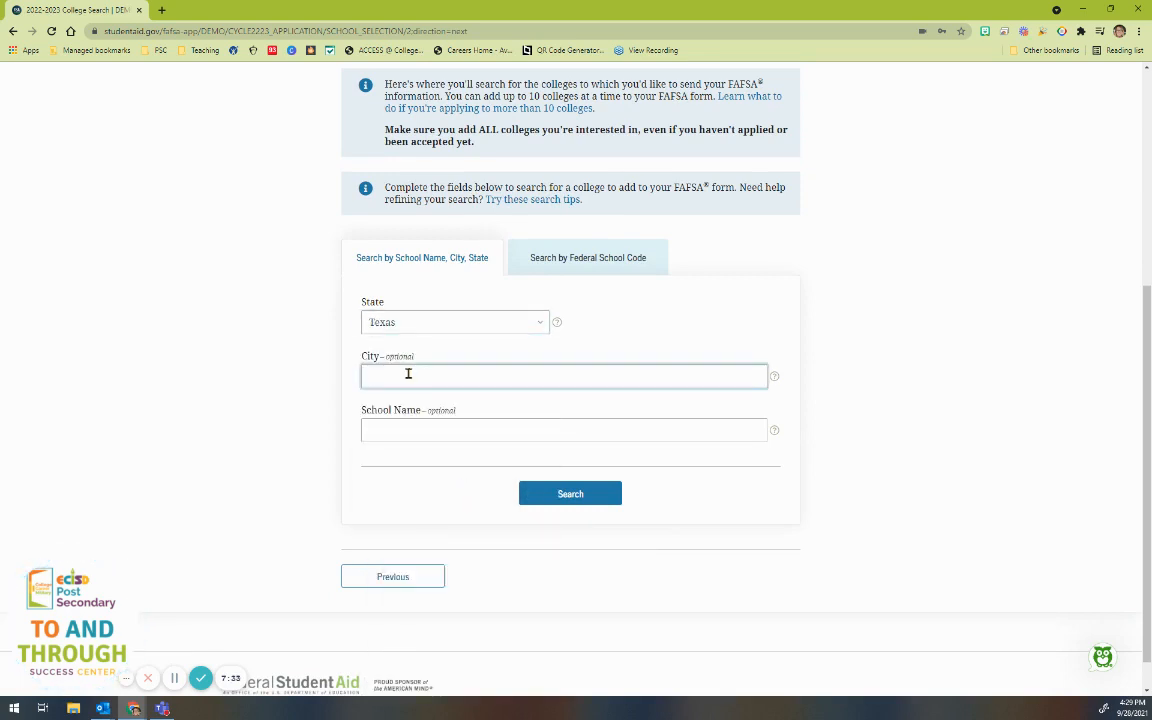
text(Odessa)
click(573, 496)
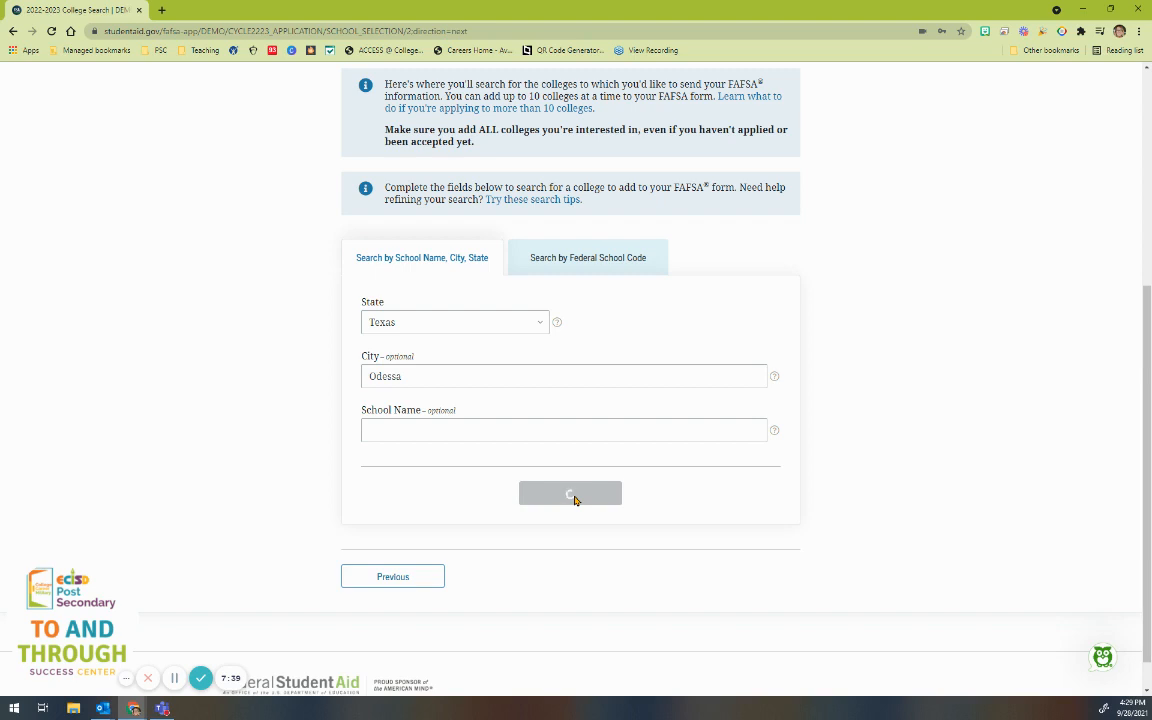
Step: Add Odessa College and University of Texas-Permian Basin to the school list
scroll(527, 525, down, 3)
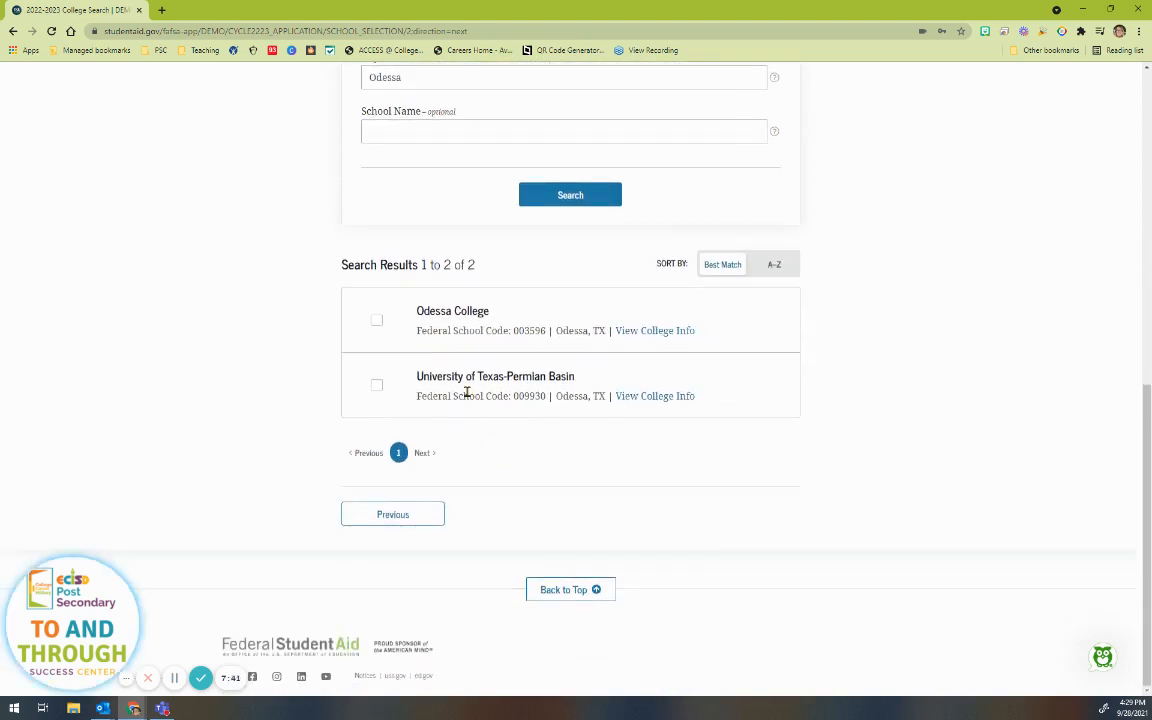
click(376, 320)
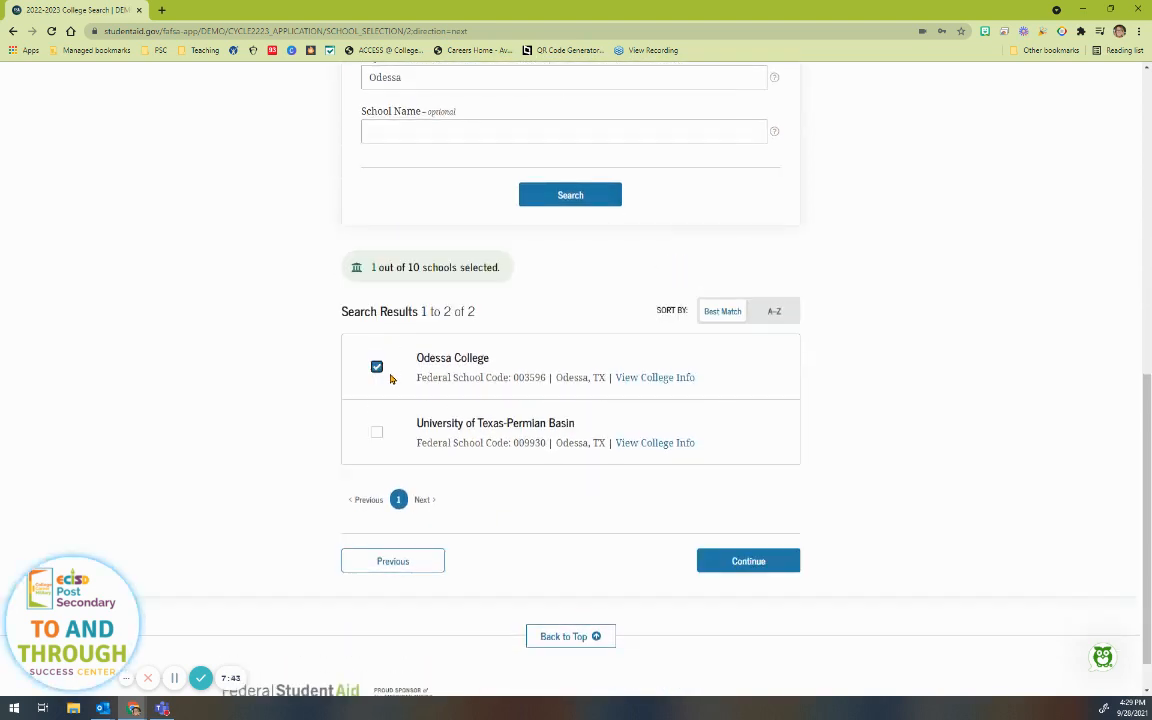
click(376, 432)
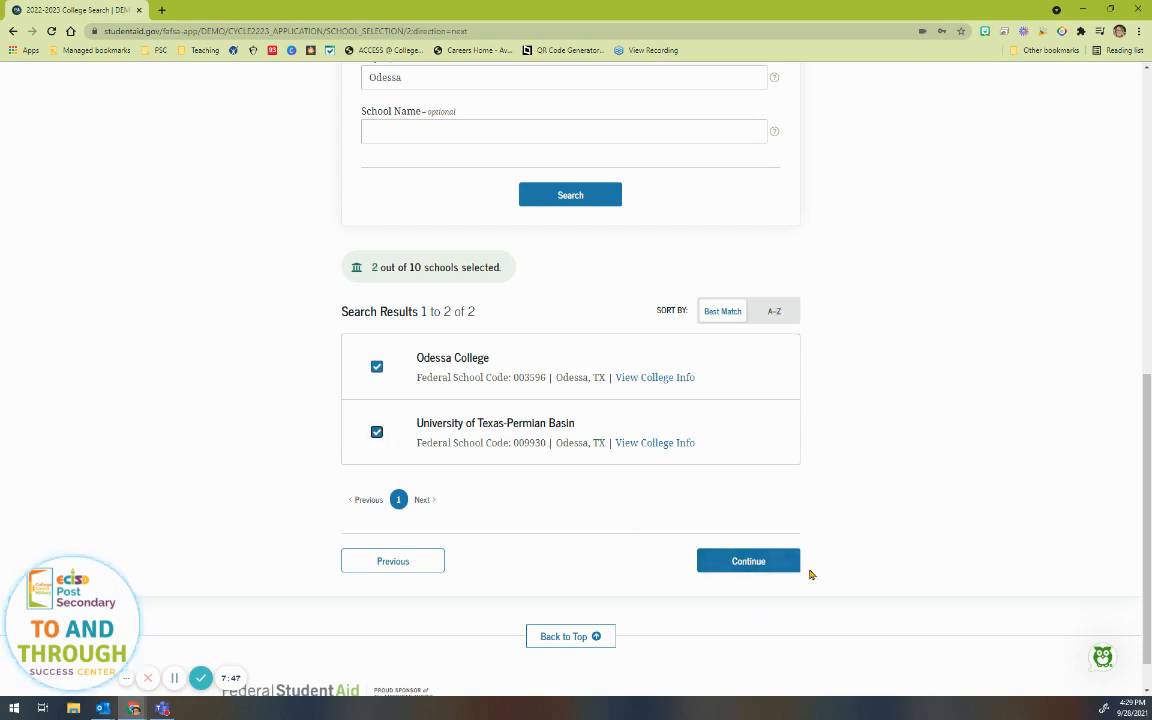
click(725, 561)
scroll(560, 494, down, 3)
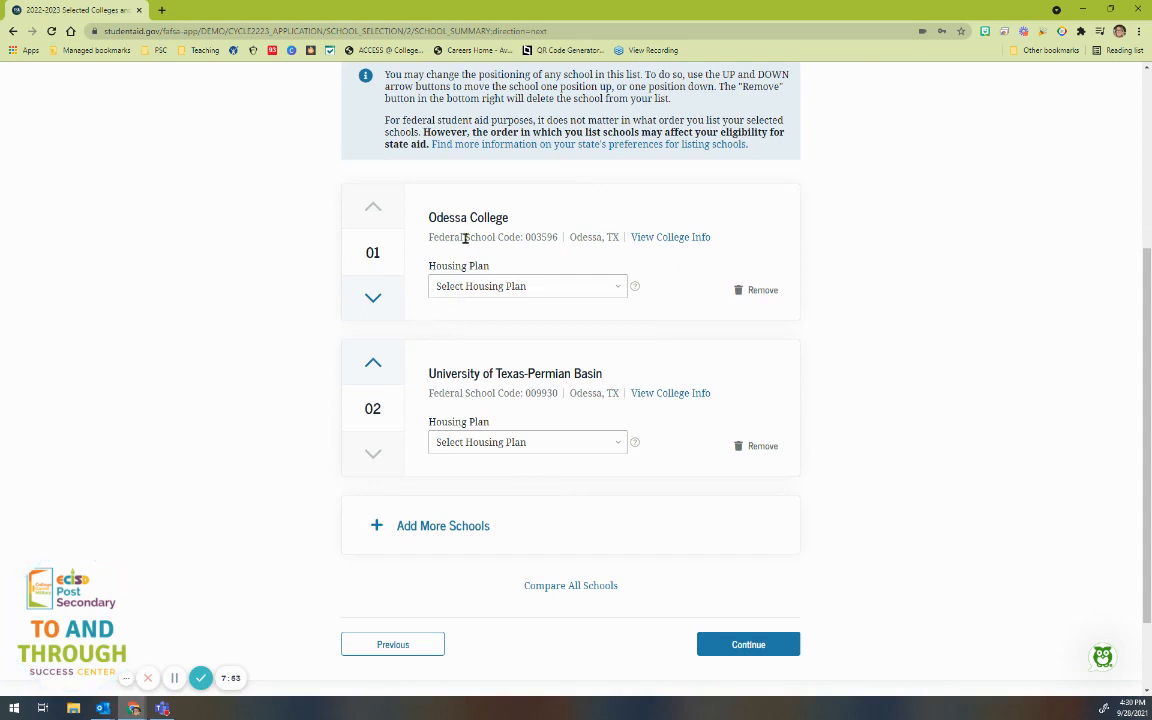
Step: Choose With Parent housing for Odessa College and On Campus for UT-Permian Basin, then save
click(500, 287)
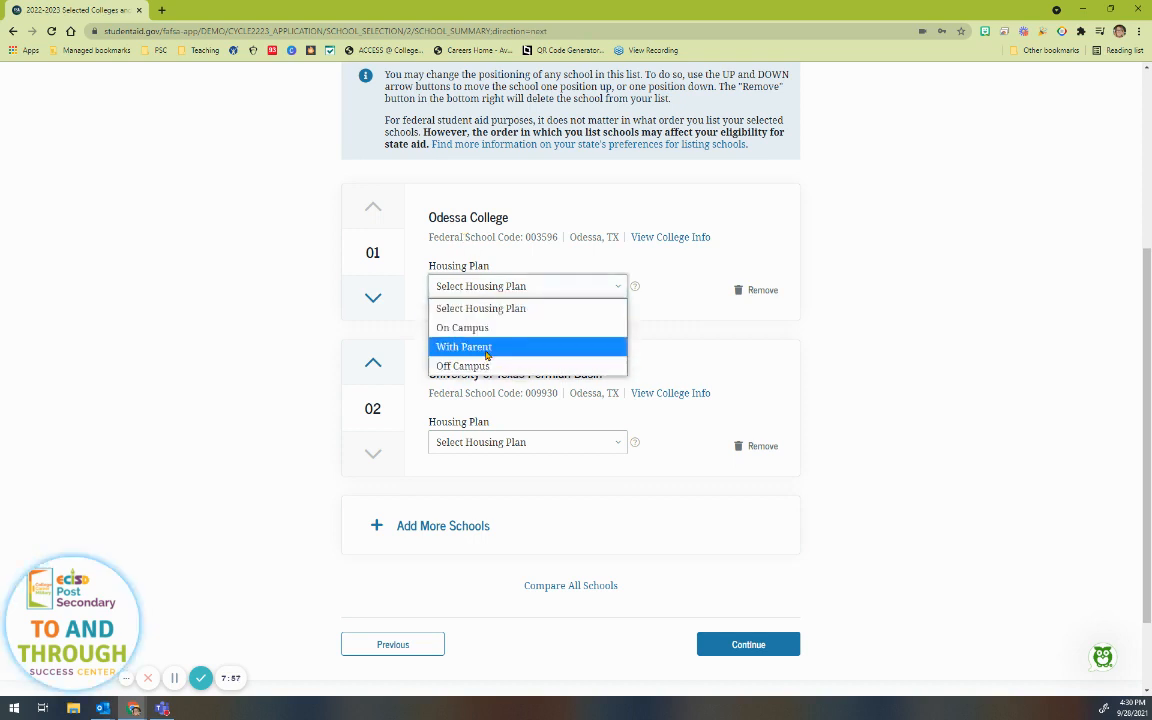
click(487, 347)
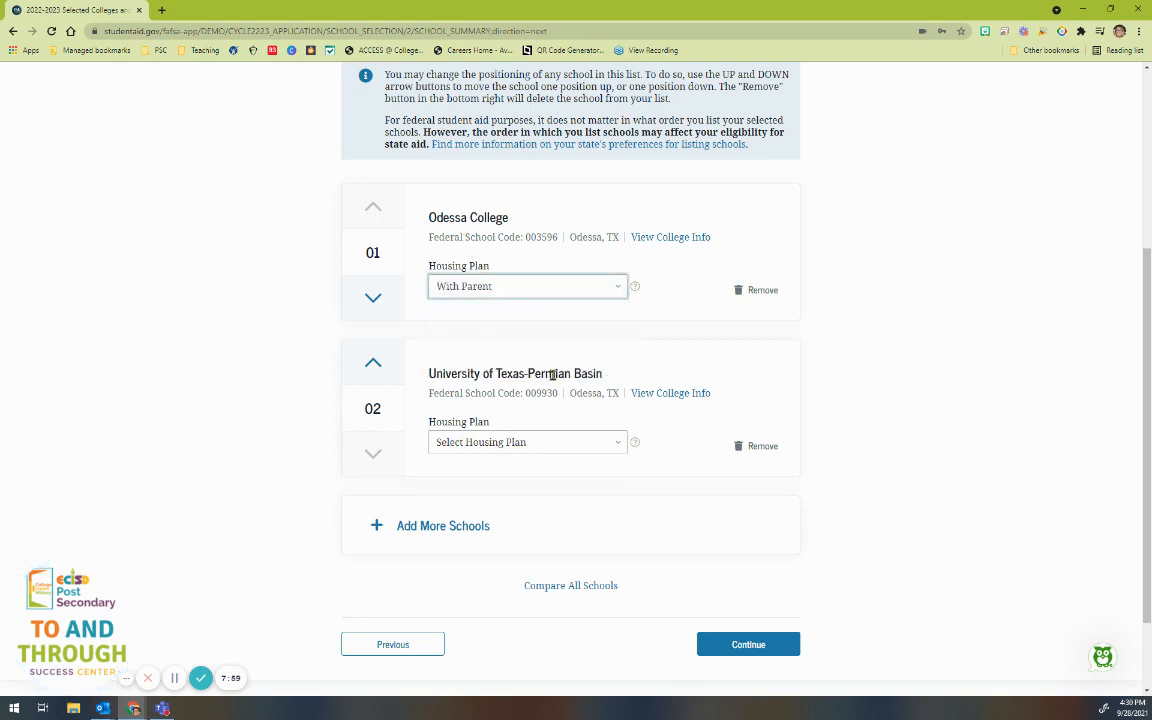
click(542, 442)
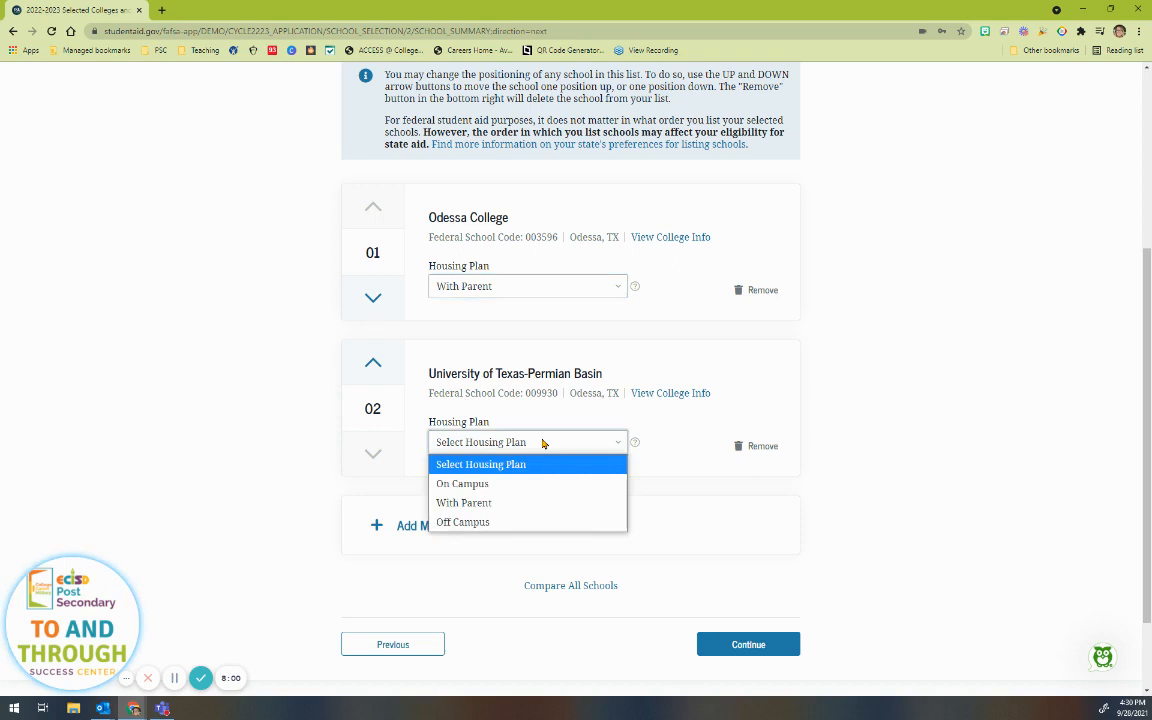
click(490, 483)
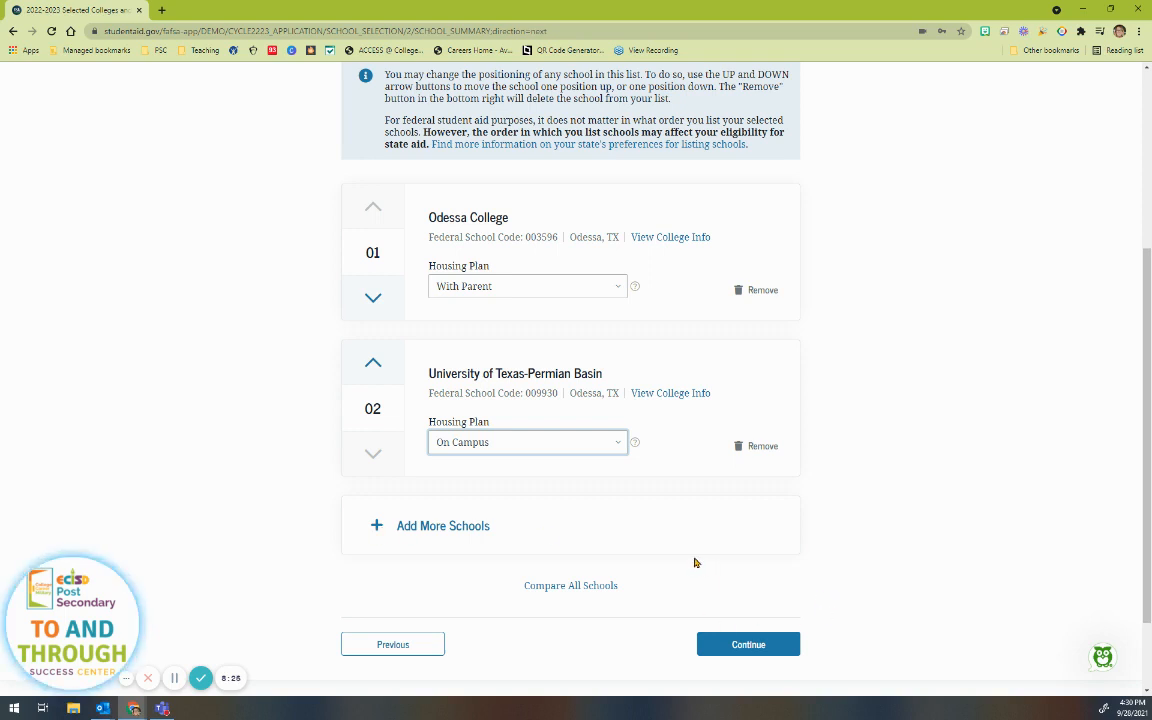
click(748, 656)
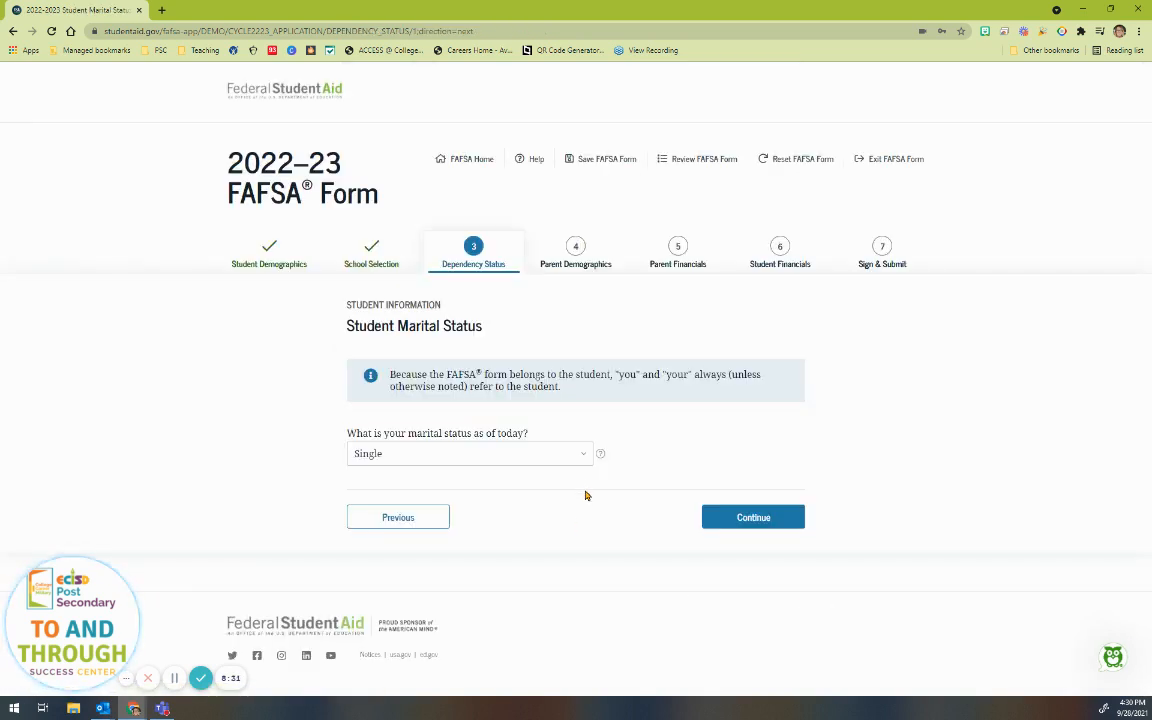
Step: Keep marital status as Single and answer No to both dependent children and other dependents
click(584, 455)
click(438, 494)
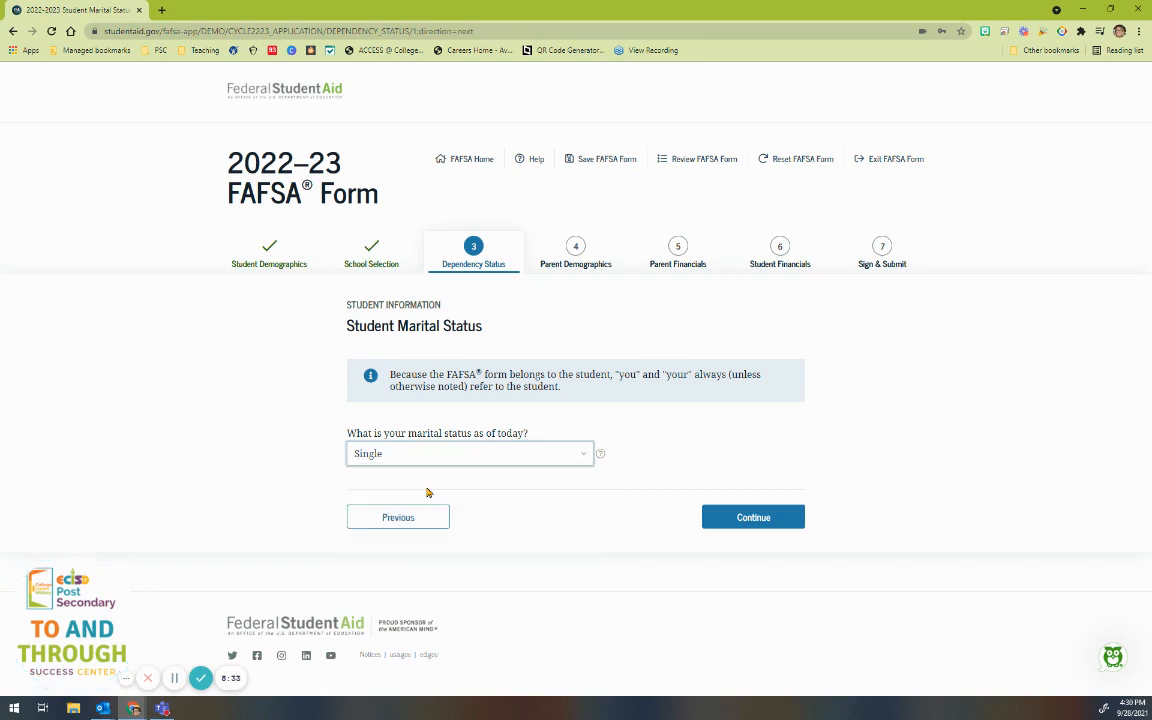
click(585, 455)
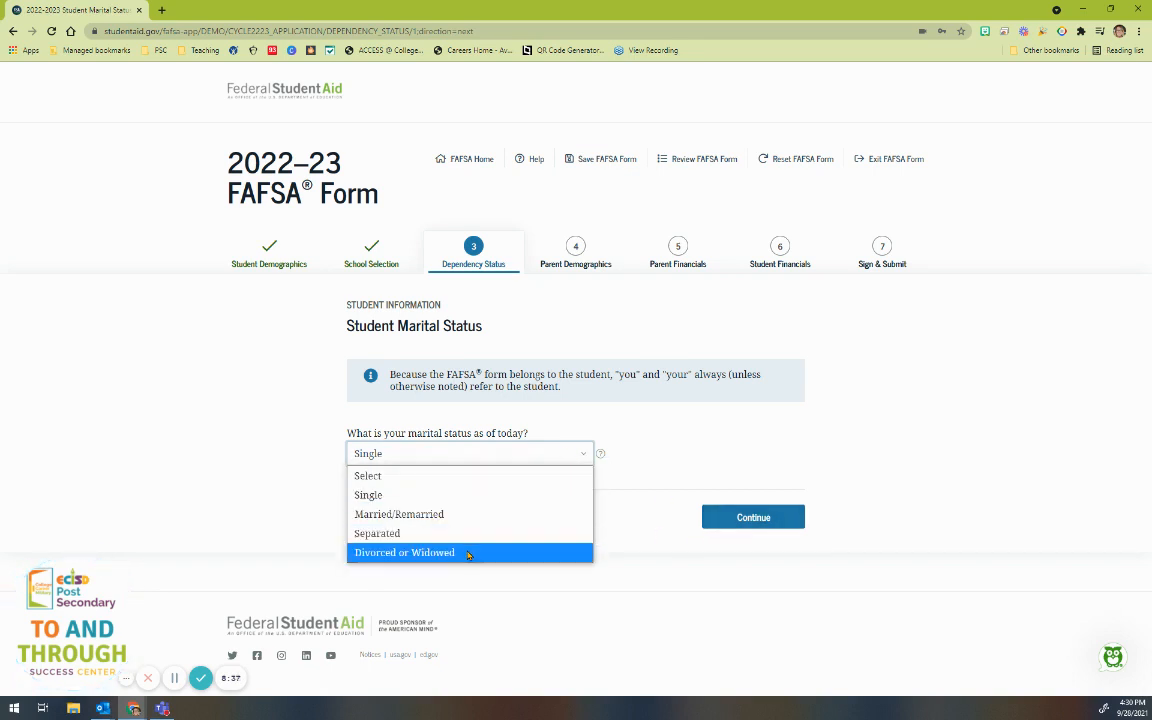
click(676, 570)
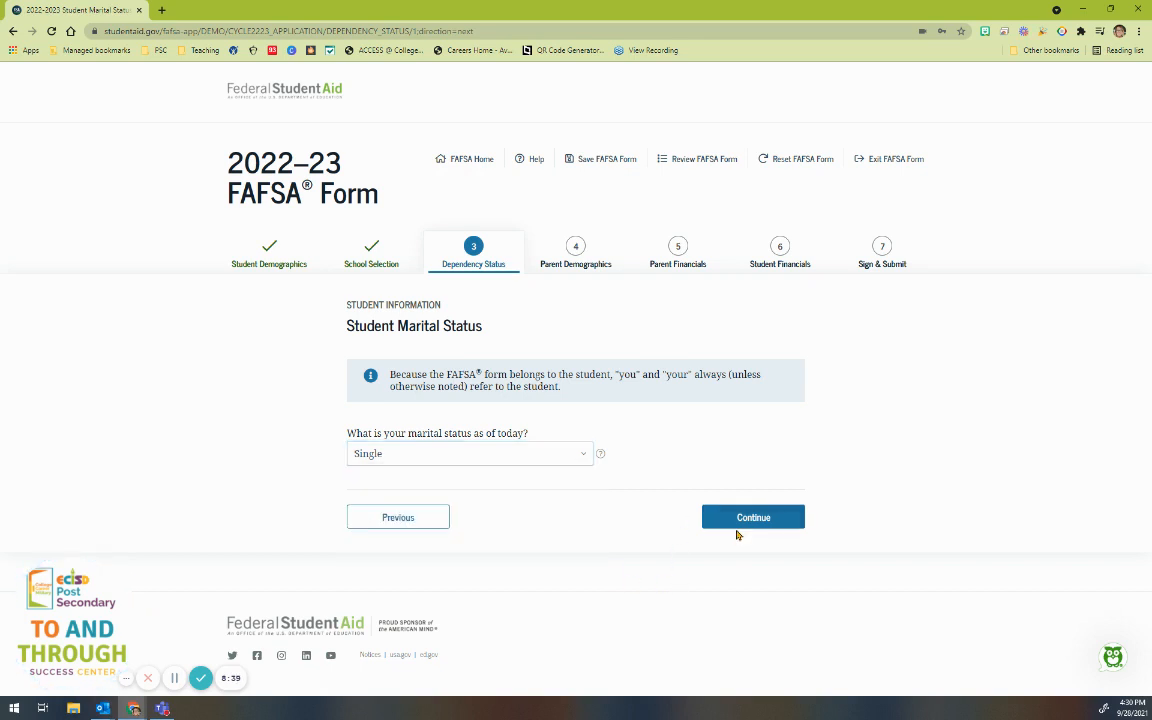
click(734, 520)
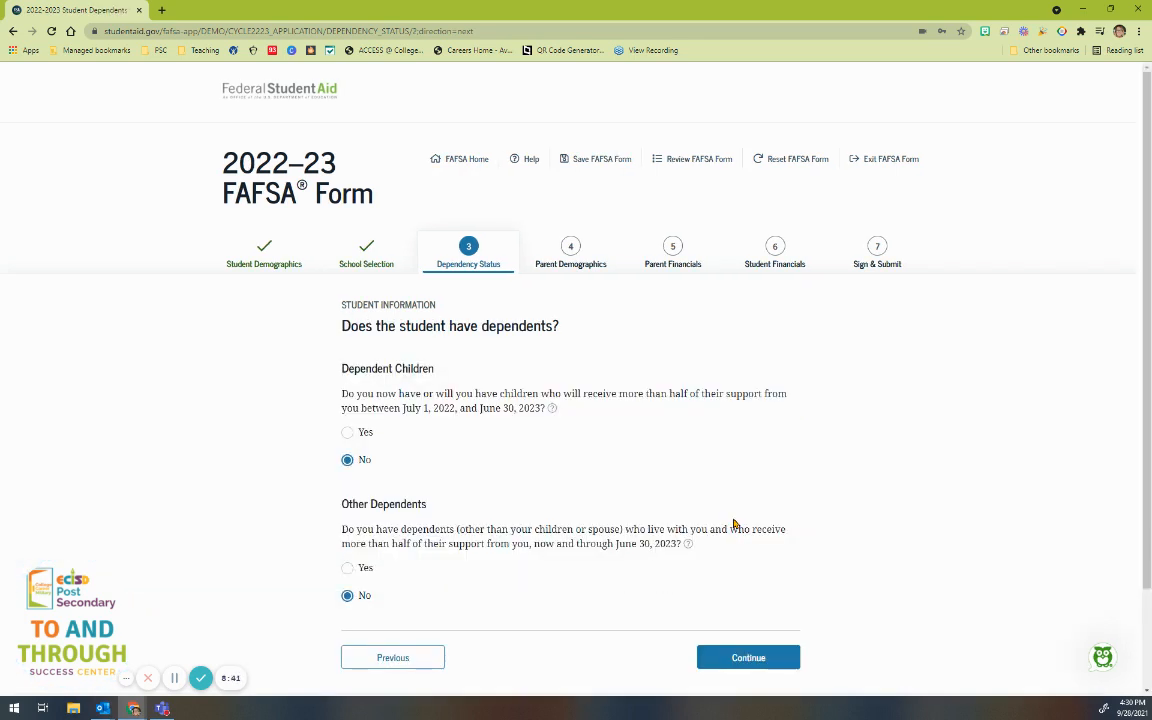
scroll(836, 523, down, 1)
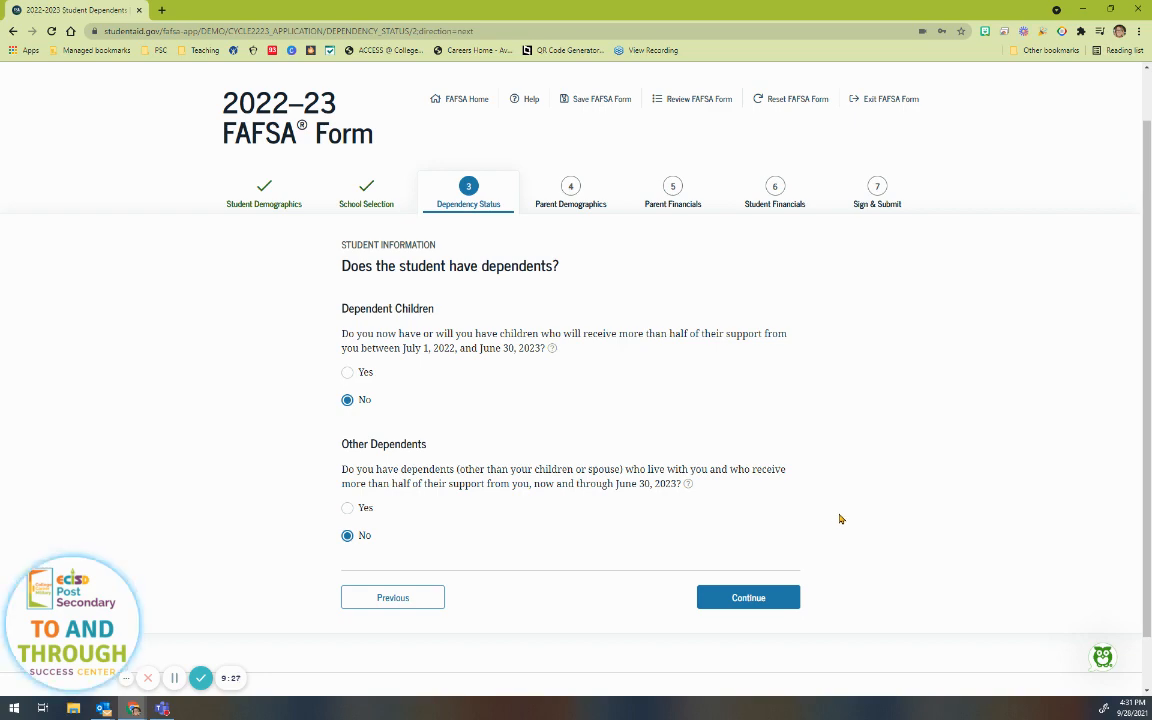
click(729, 600)
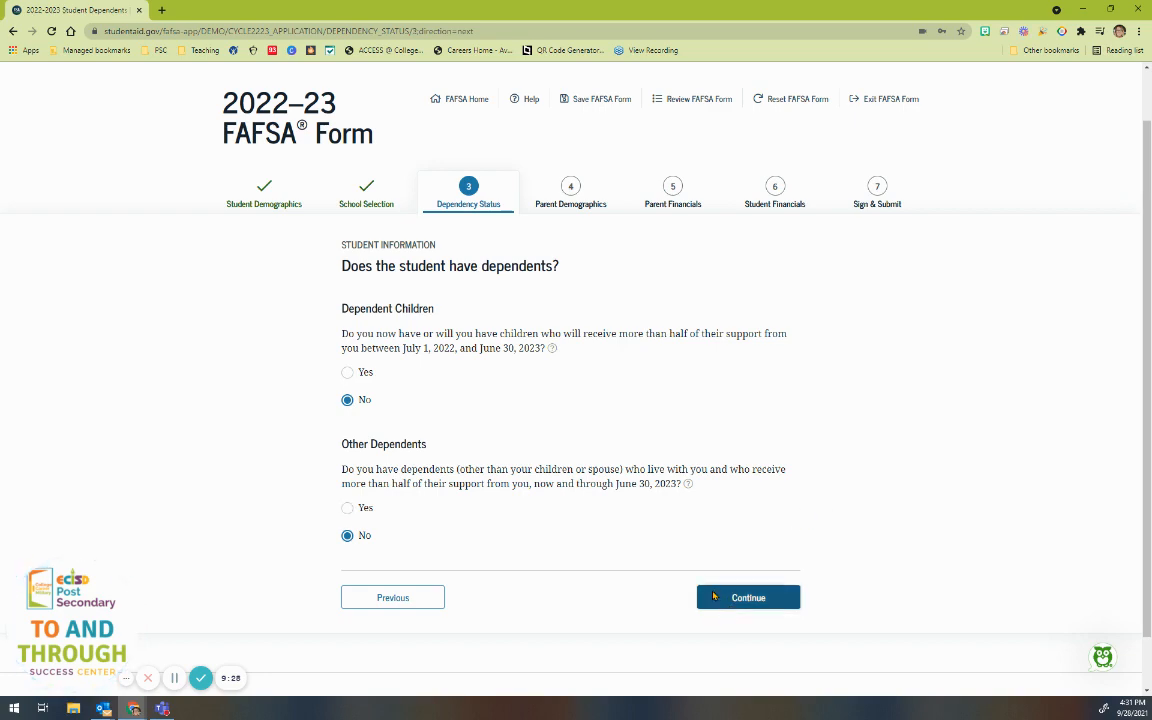
Step: Leave None of the above selected for the additional dependency questions and continue
scroll(890, 457, down, 1)
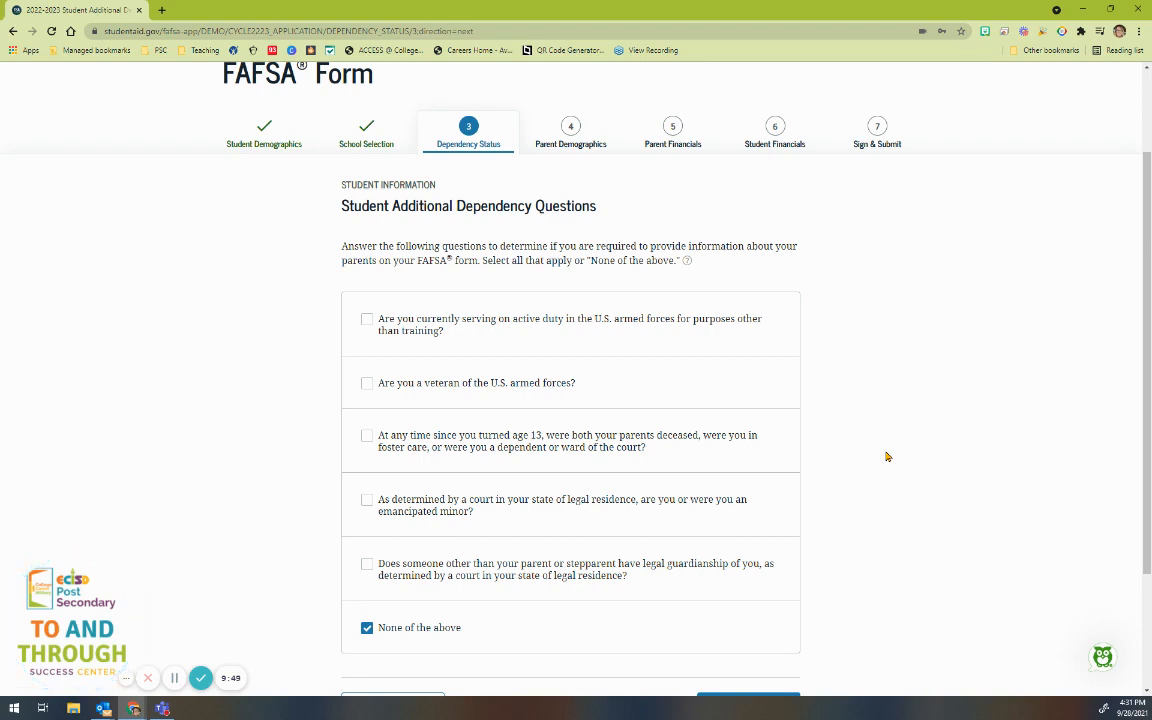
scroll(886, 457, down, 2)
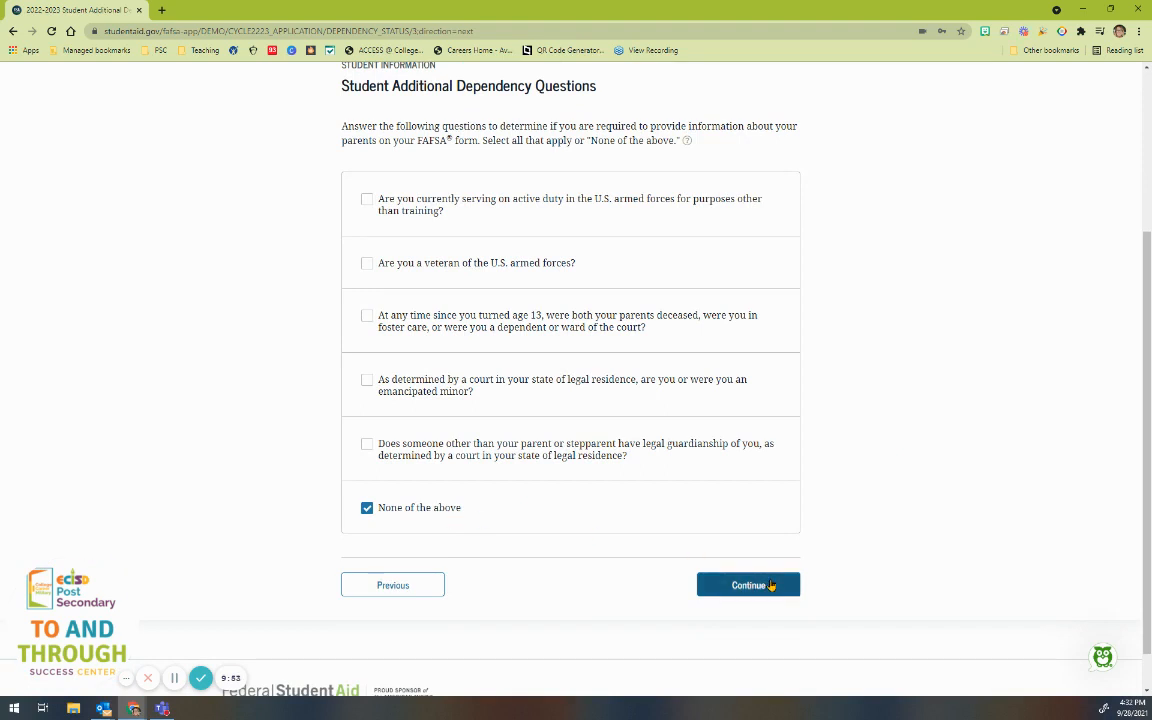
click(762, 586)
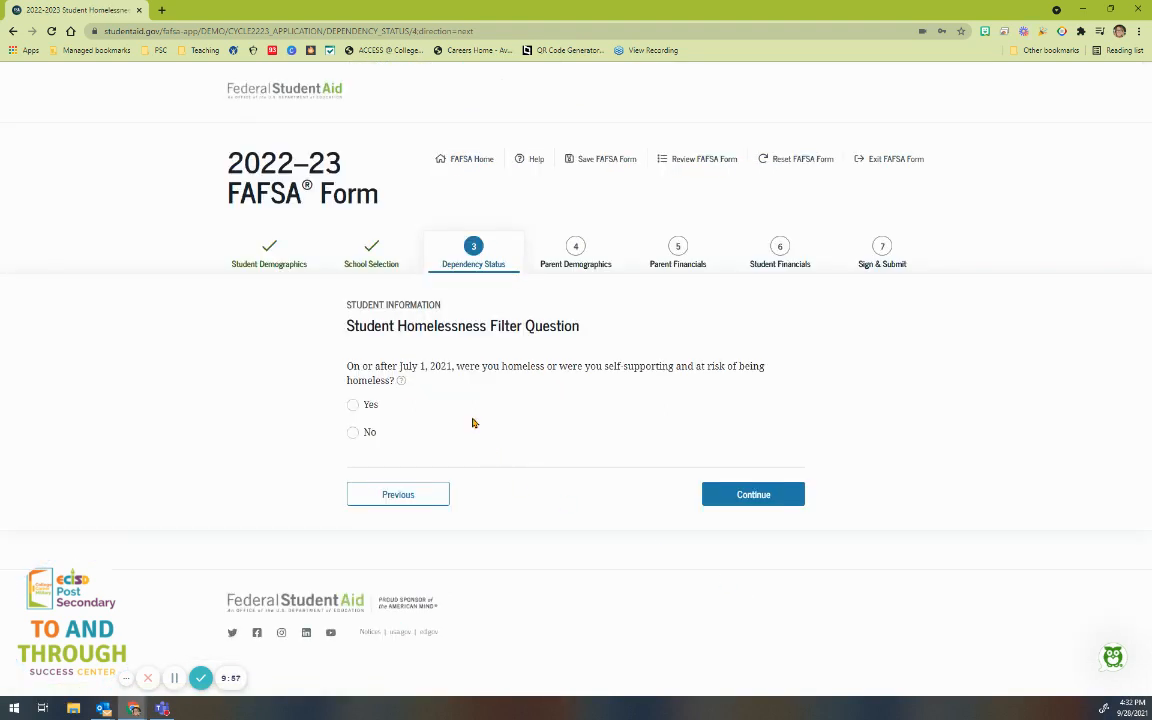
Step: Answer No to homelessness and confirm you will provide information about your parents
click(400, 381)
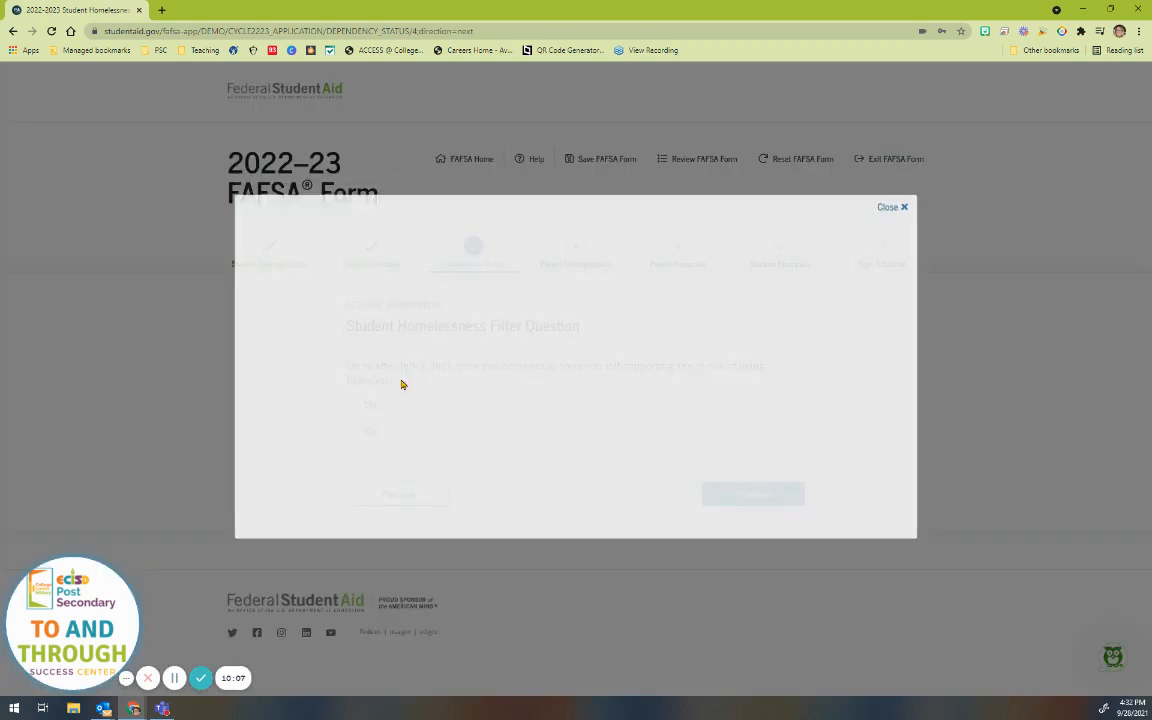
click(906, 222)
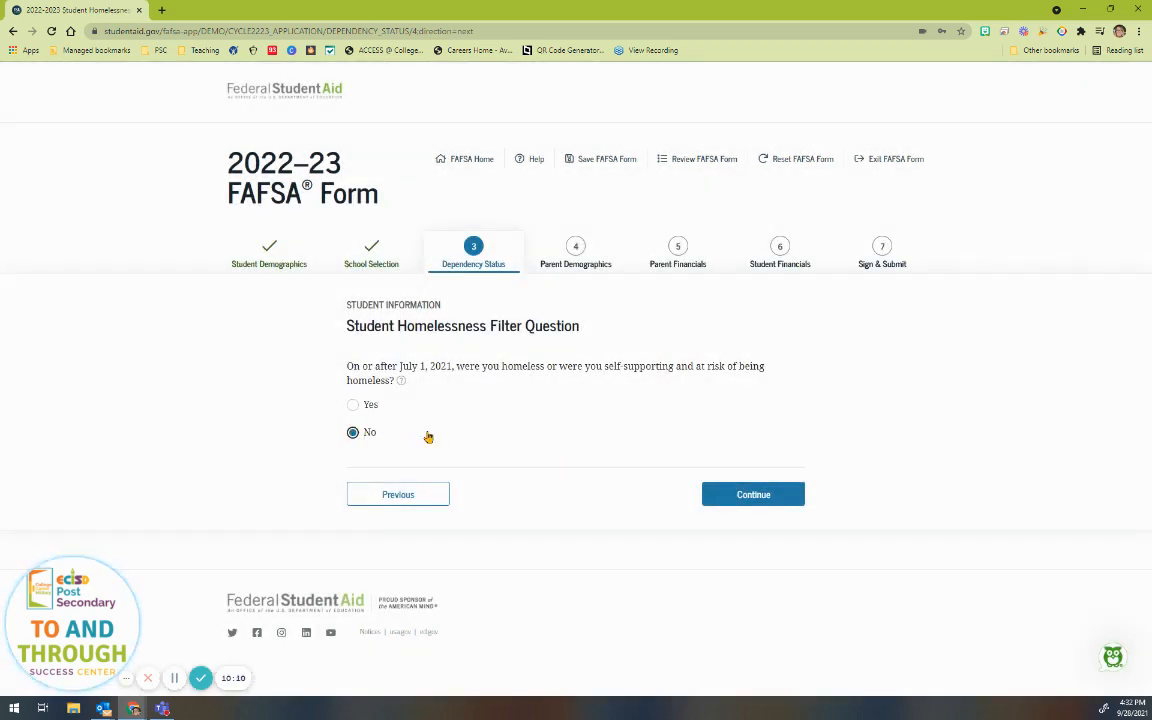
click(715, 495)
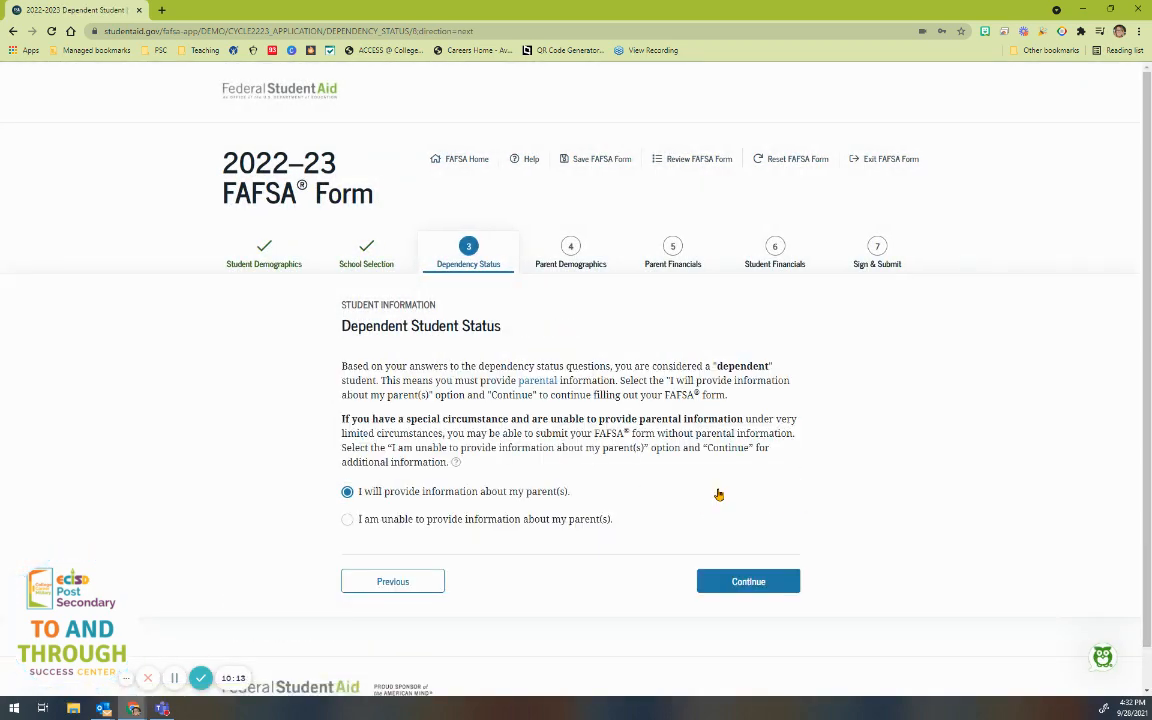
scroll(628, 505, down, 1)
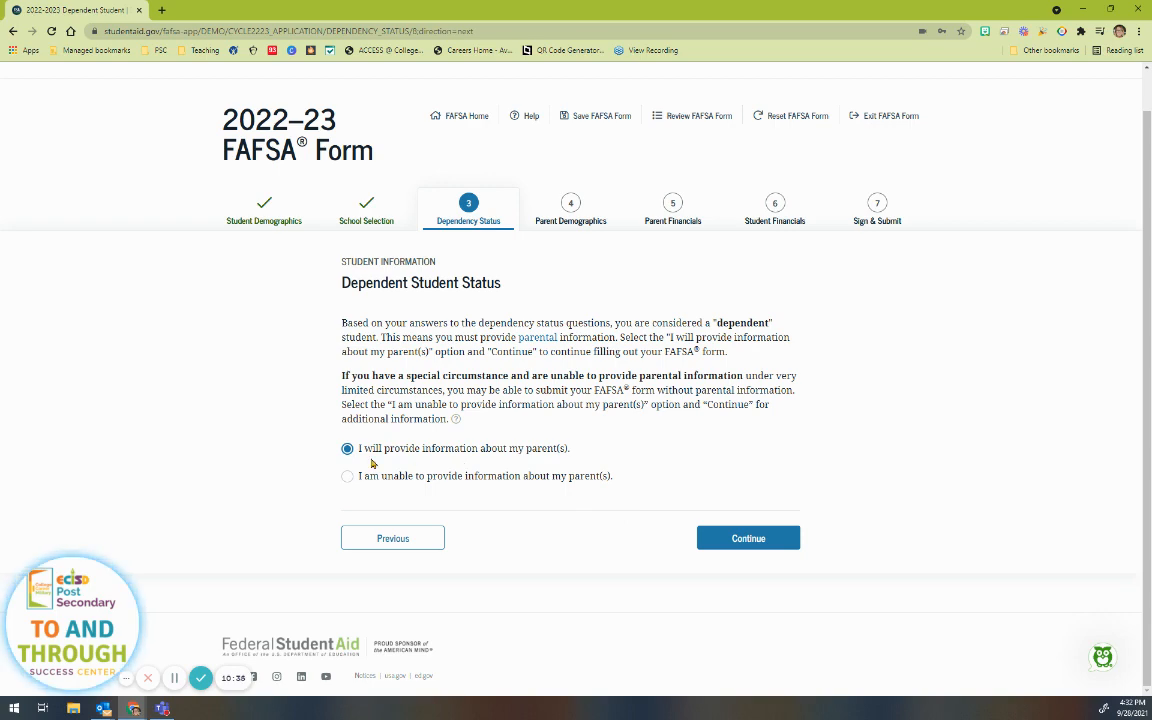
click(758, 540)
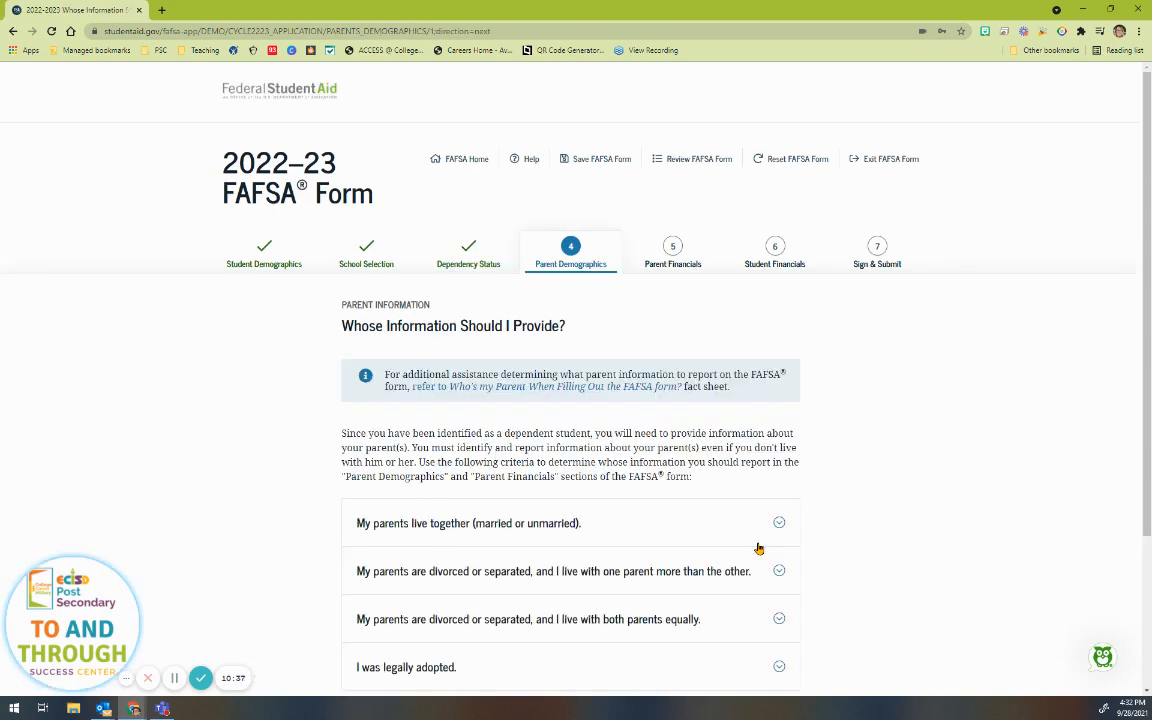
Step: Expand guidance for parents living together, divorced or separated parents, equal living arrangements, and adoption
scroll(877, 560, down, 2)
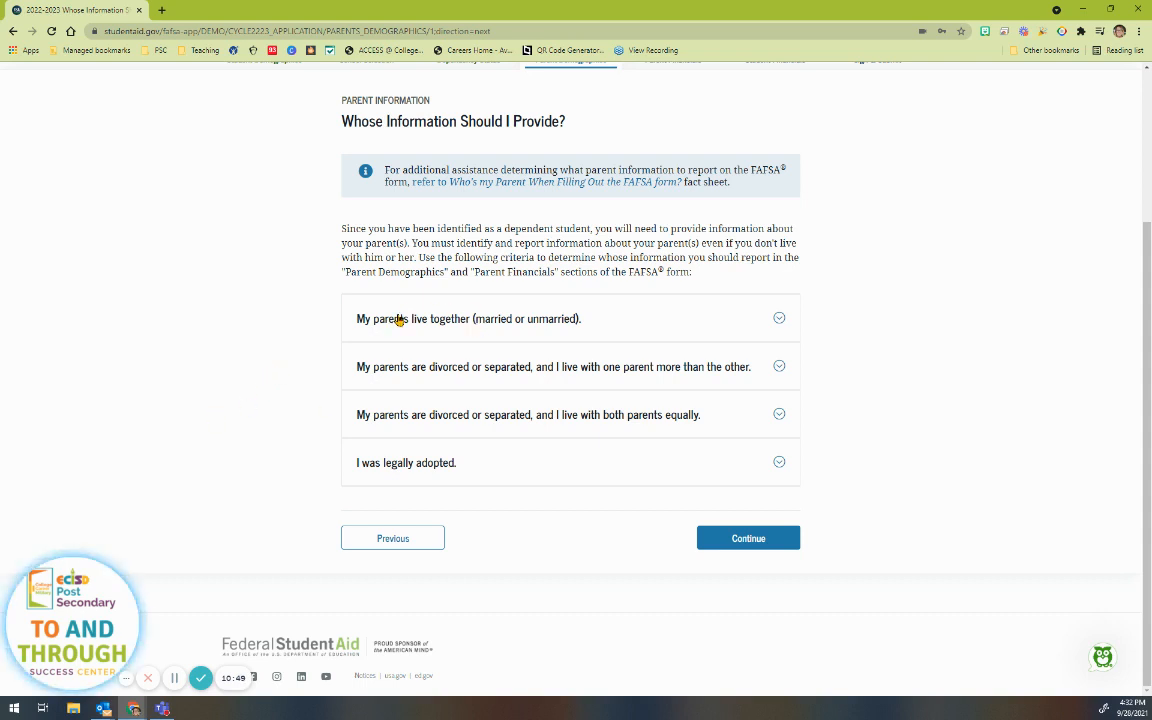
click(491, 326)
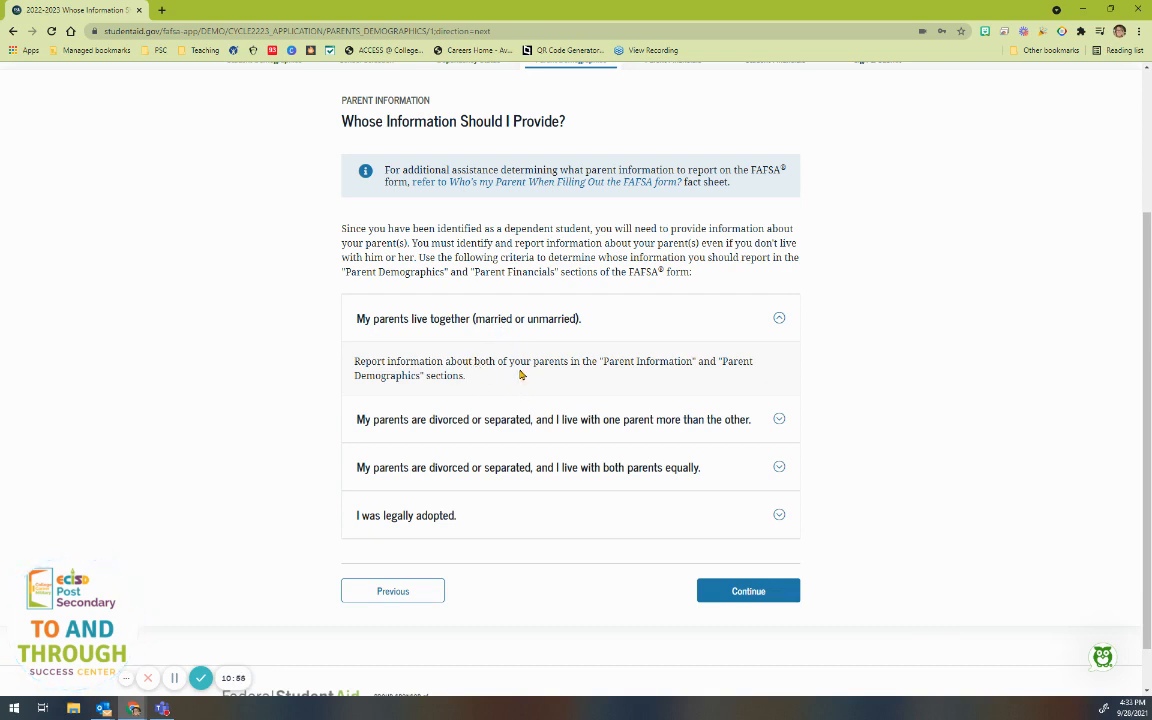
click(528, 421)
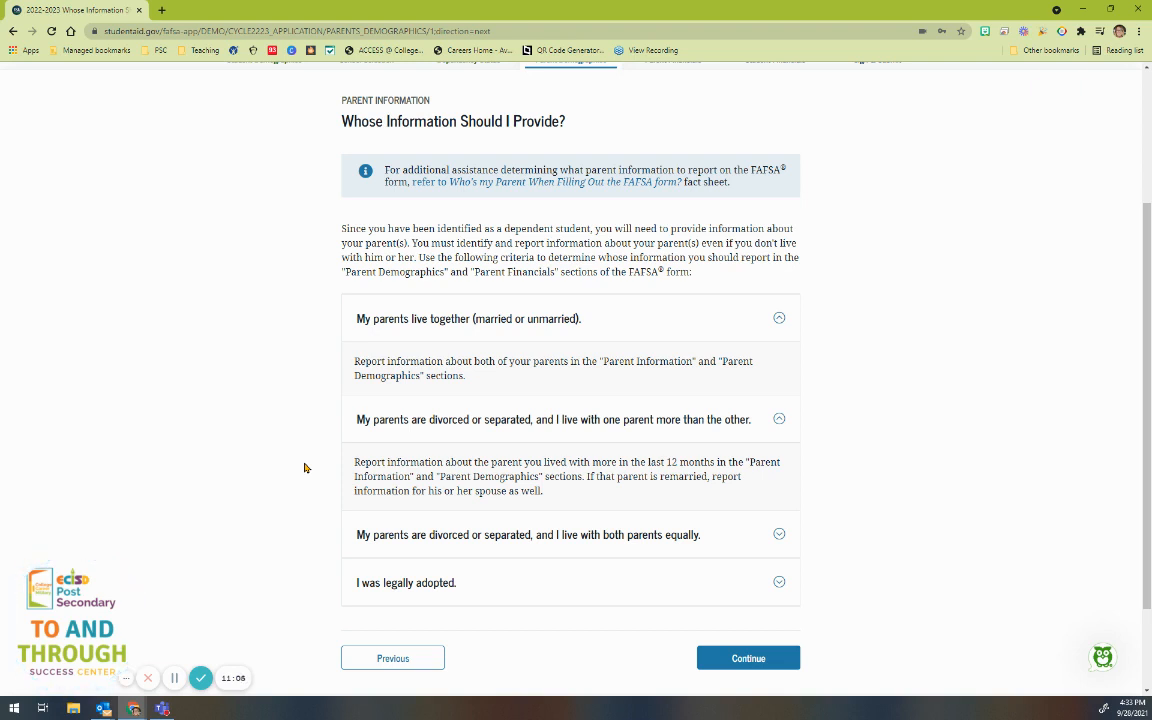
scroll(303, 467, down, 2)
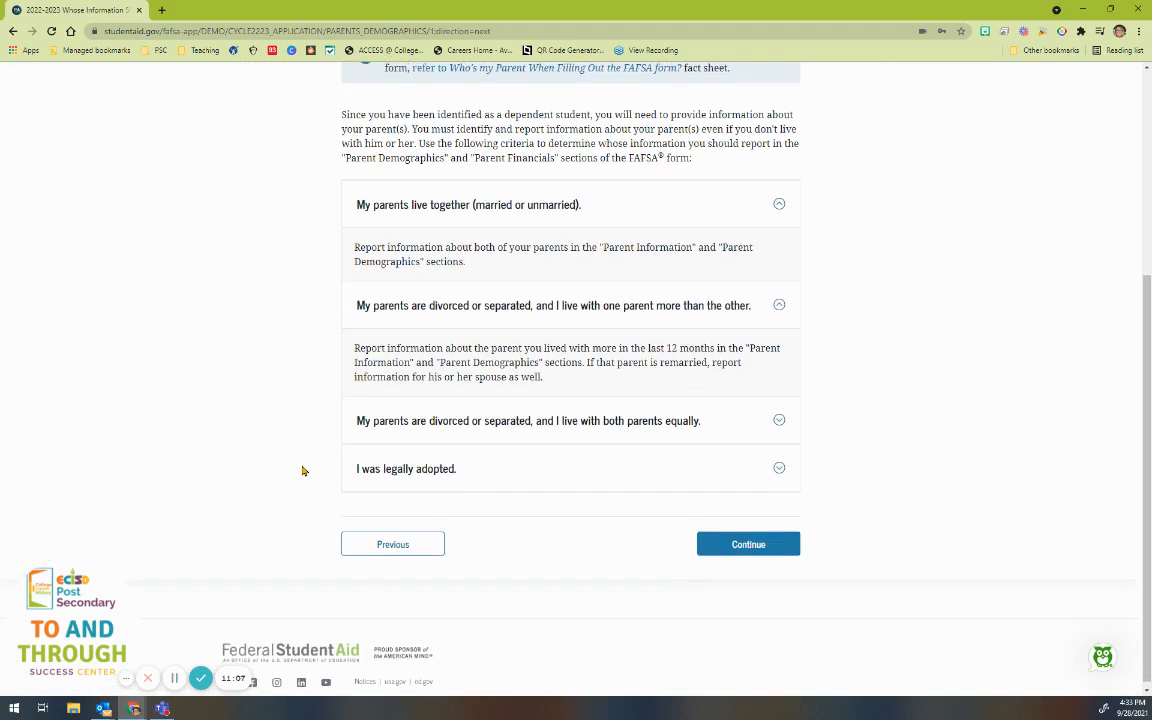
click(345, 411)
scroll(319, 409, down, 1)
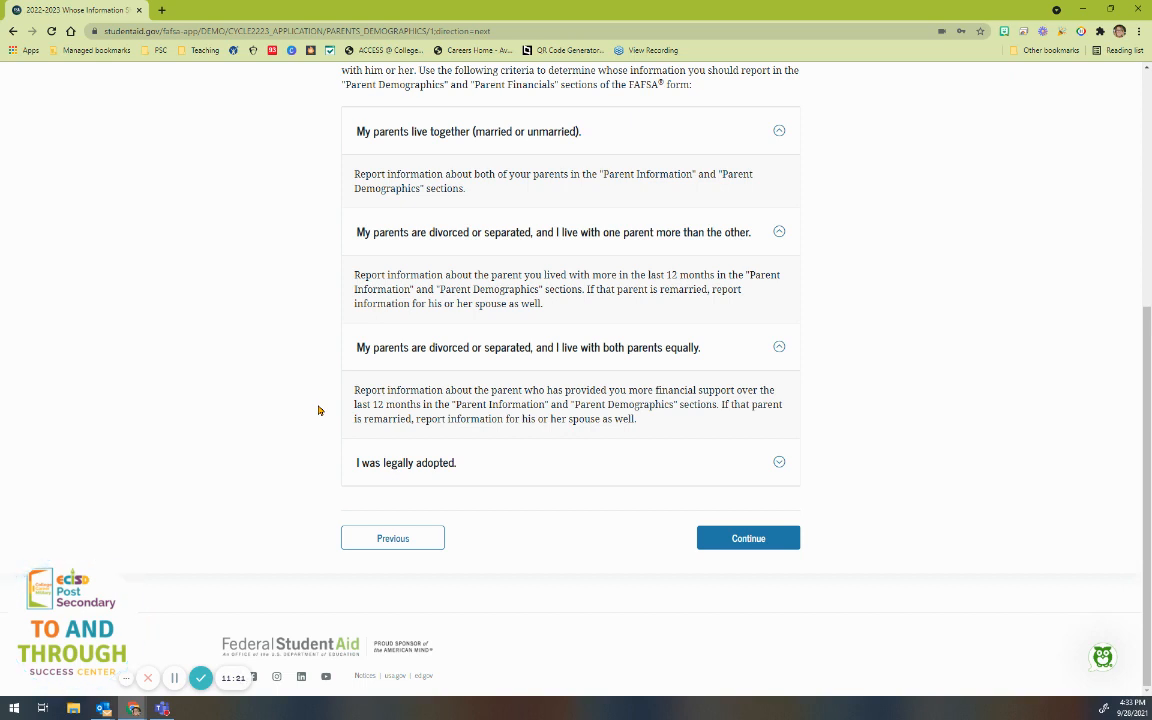
click(378, 462)
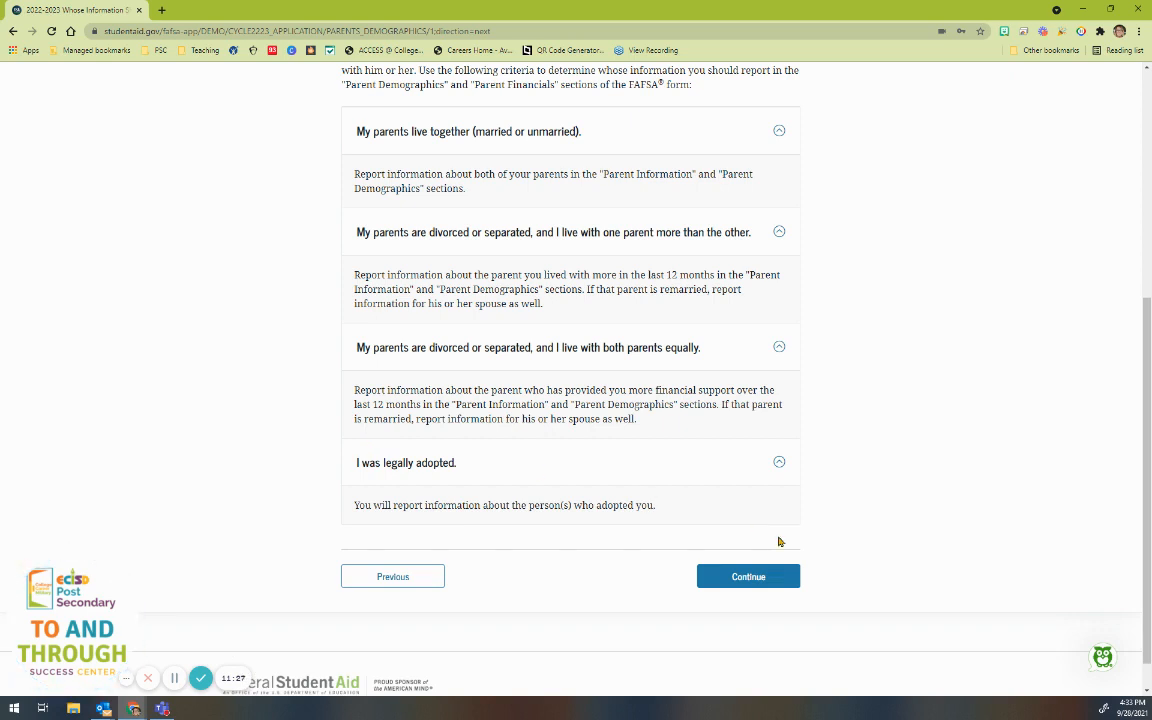
click(762, 584)
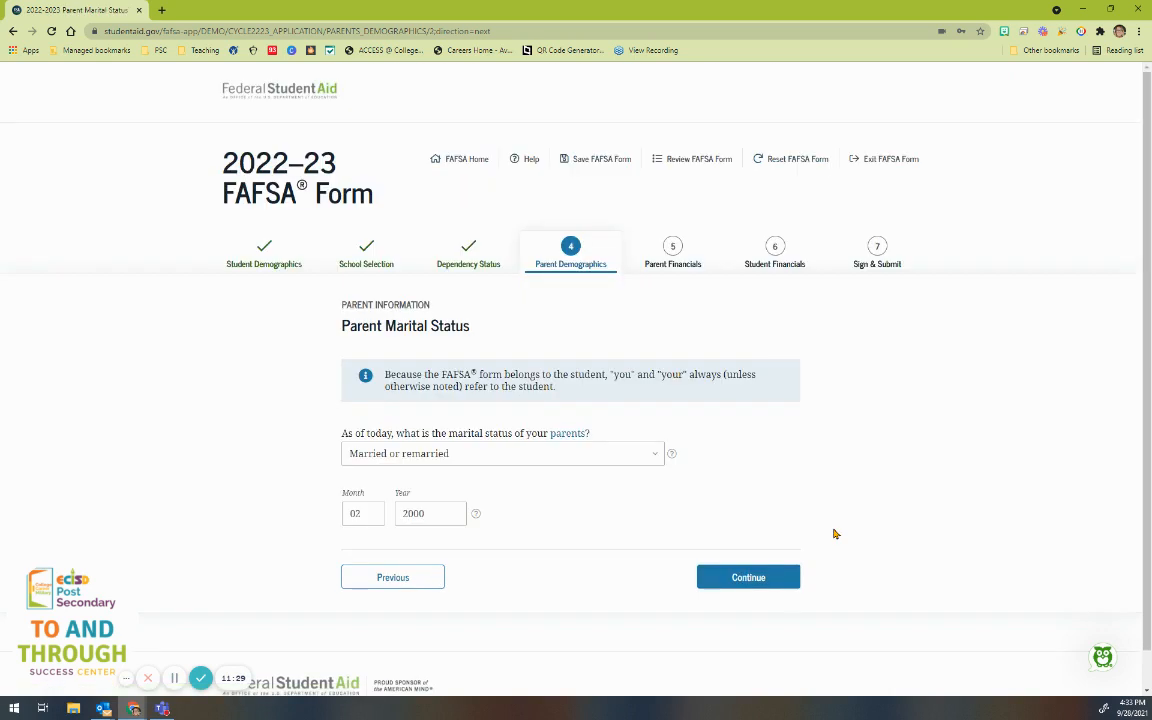
Step: Keep the parents' marital status as 'Married or remarried' and move to the first parent's prefilled details
scroll(835, 533, down, 1)
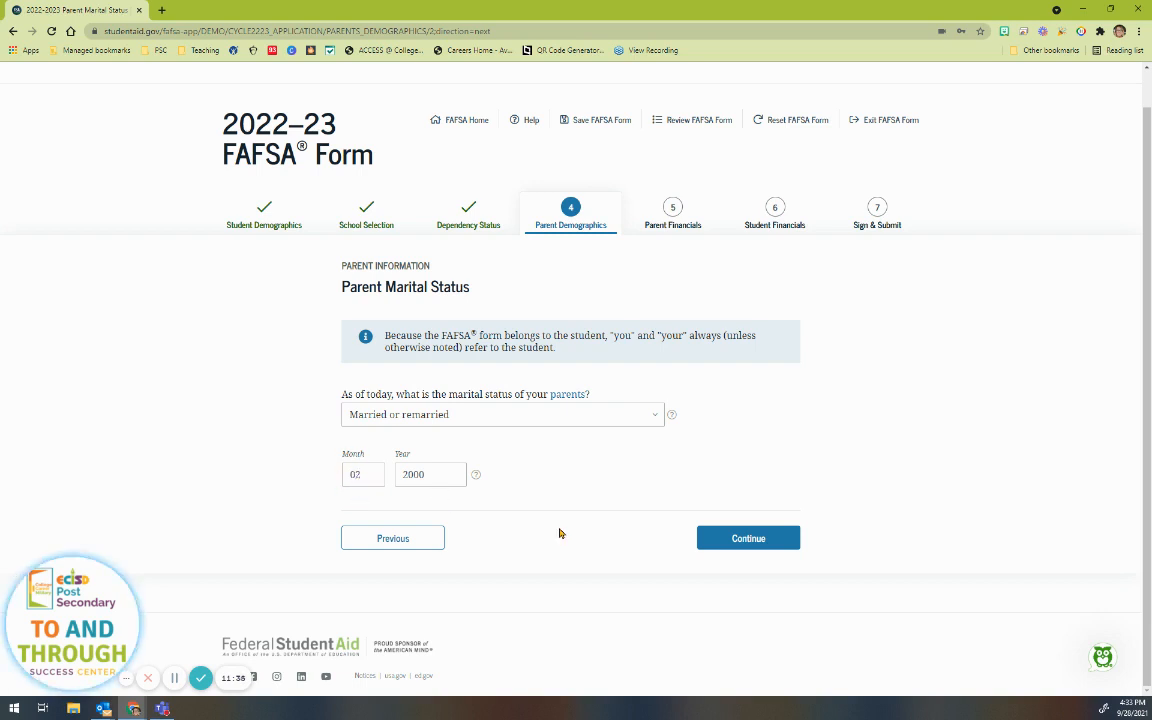
click(771, 541)
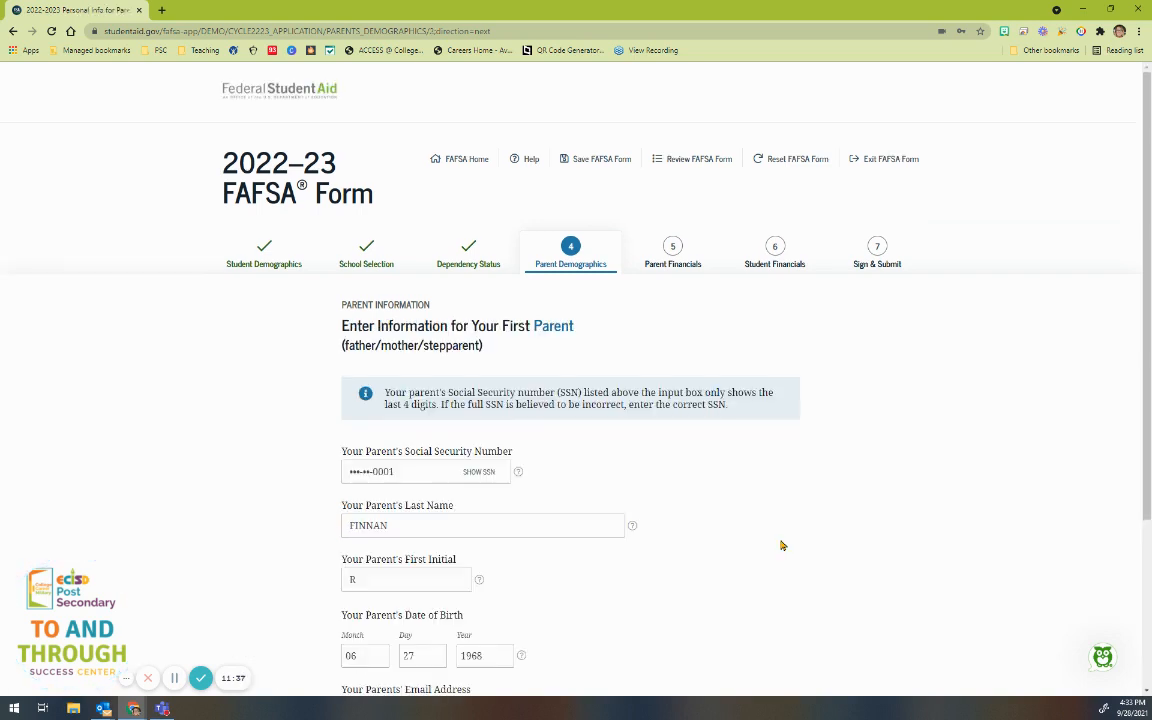
scroll(778, 541, down, 2)
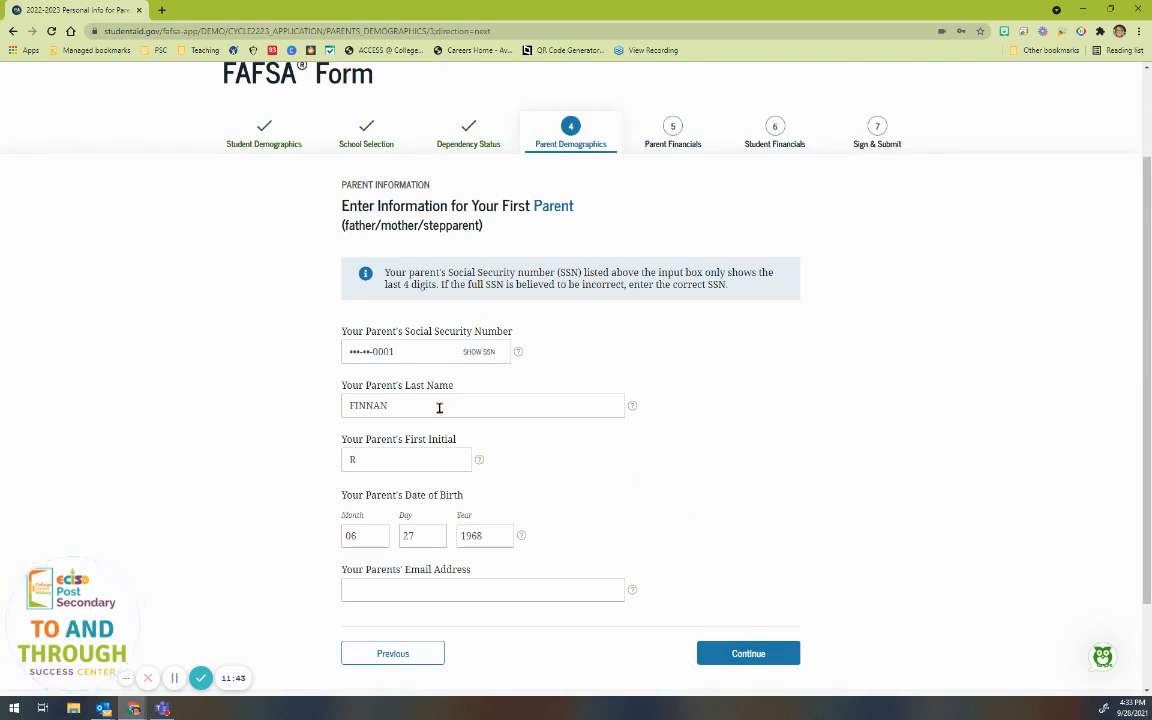
scroll(445, 425, down, 2)
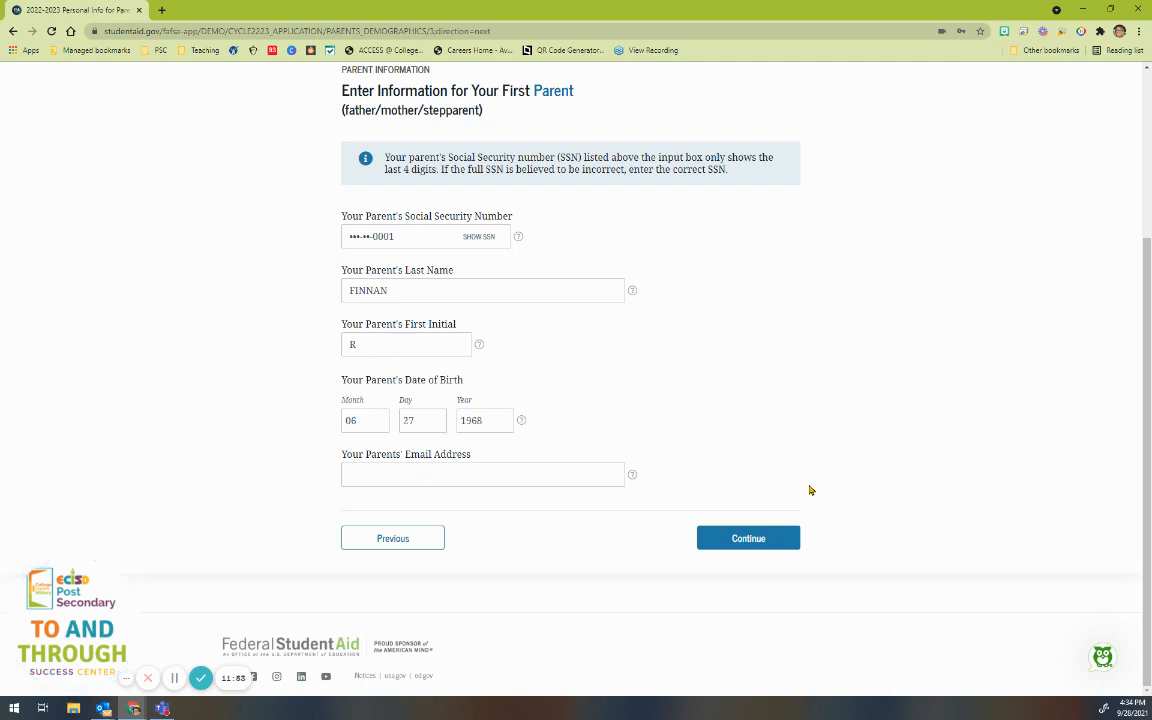
Step: Accept the prefilled details for the first parent and the other parent
click(746, 537)
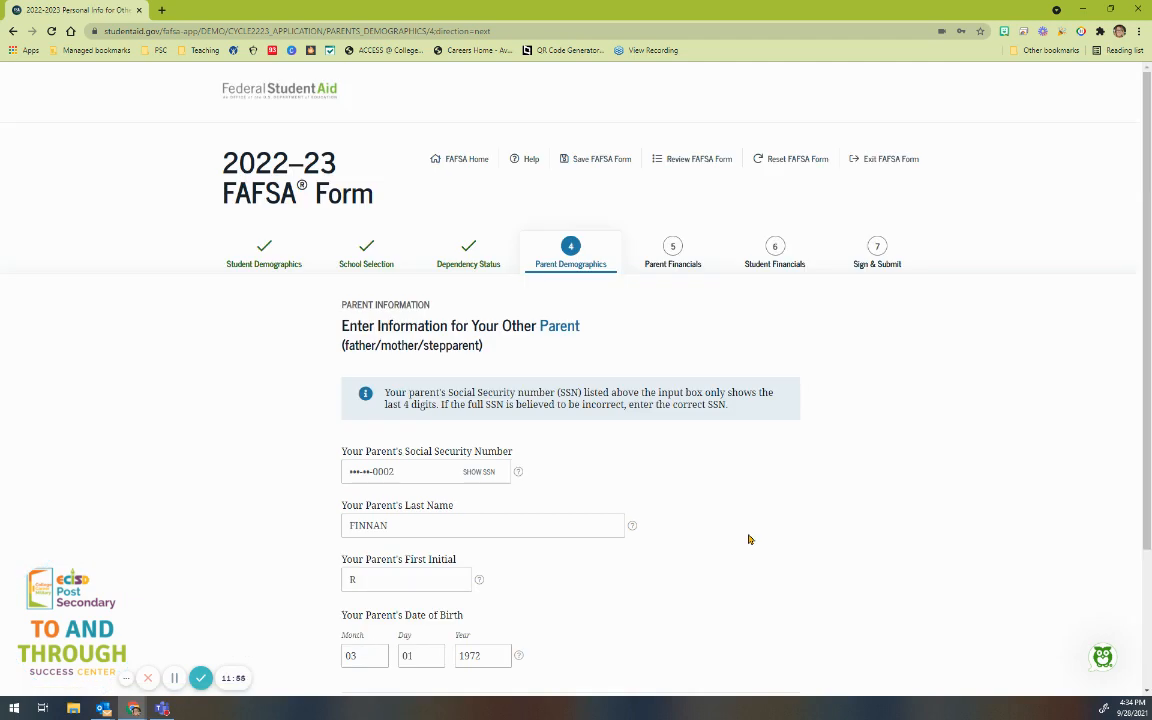
scroll(604, 428, down, 1)
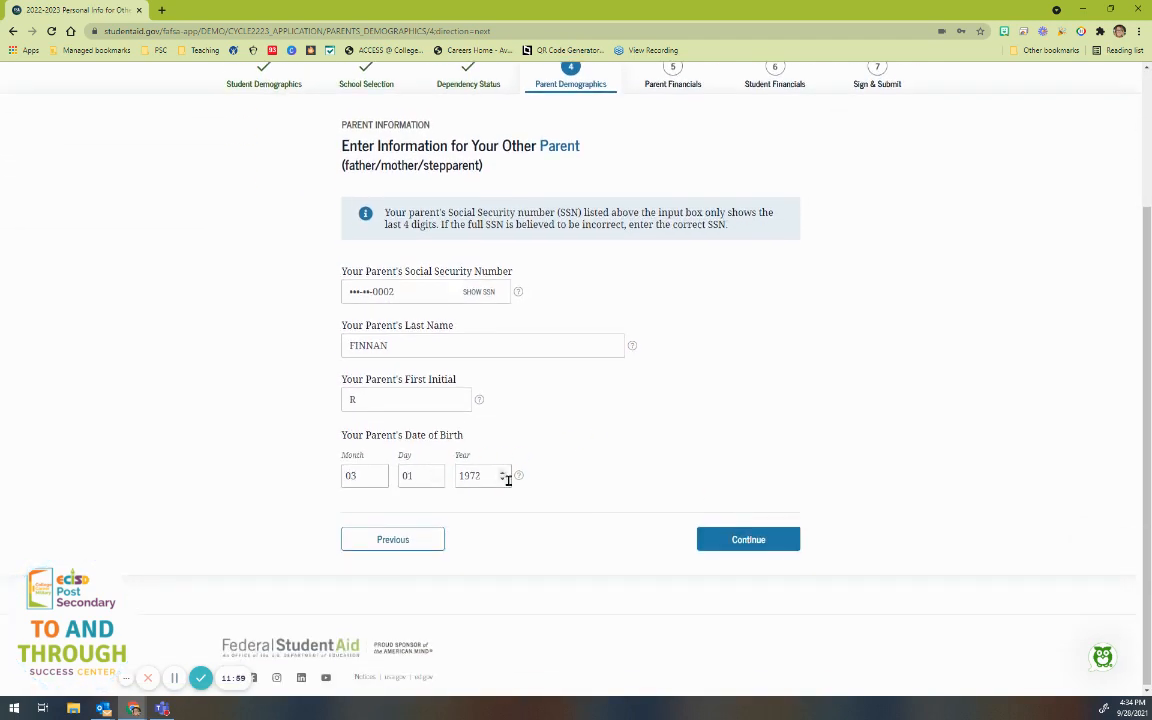
click(748, 539)
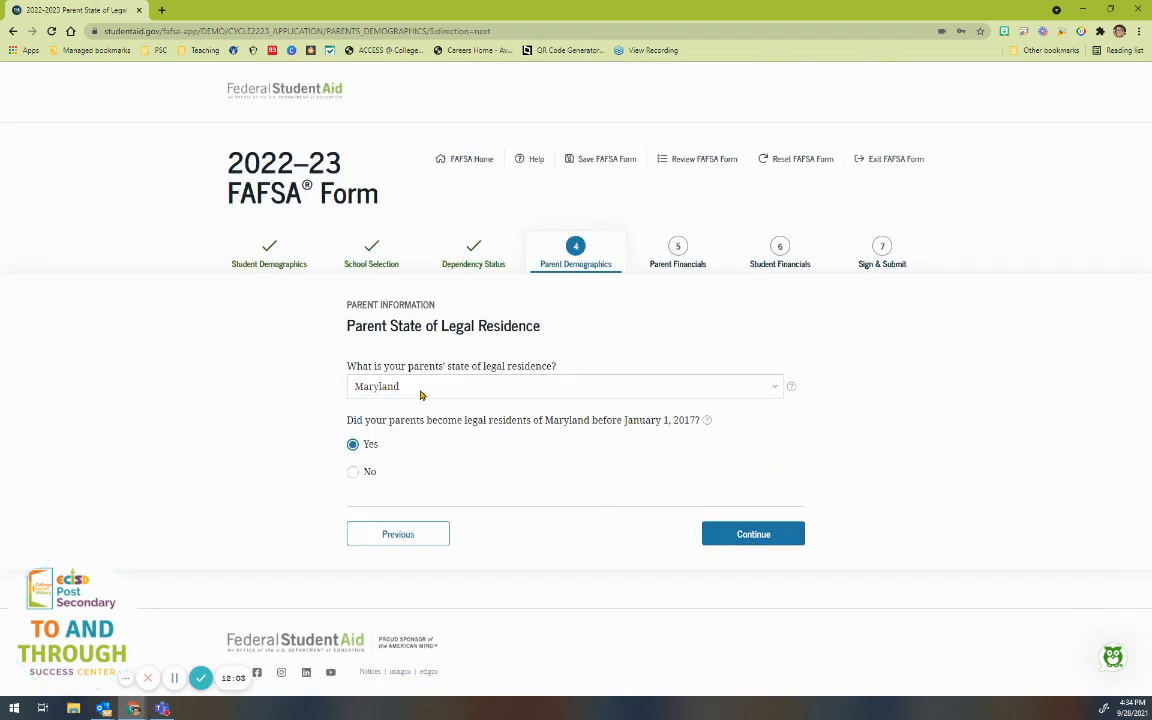
Step: Set the parents' state of legal residence to Texas, keeping Yes for residency before 2017
click(420, 395)
scroll(411, 272, down, 8)
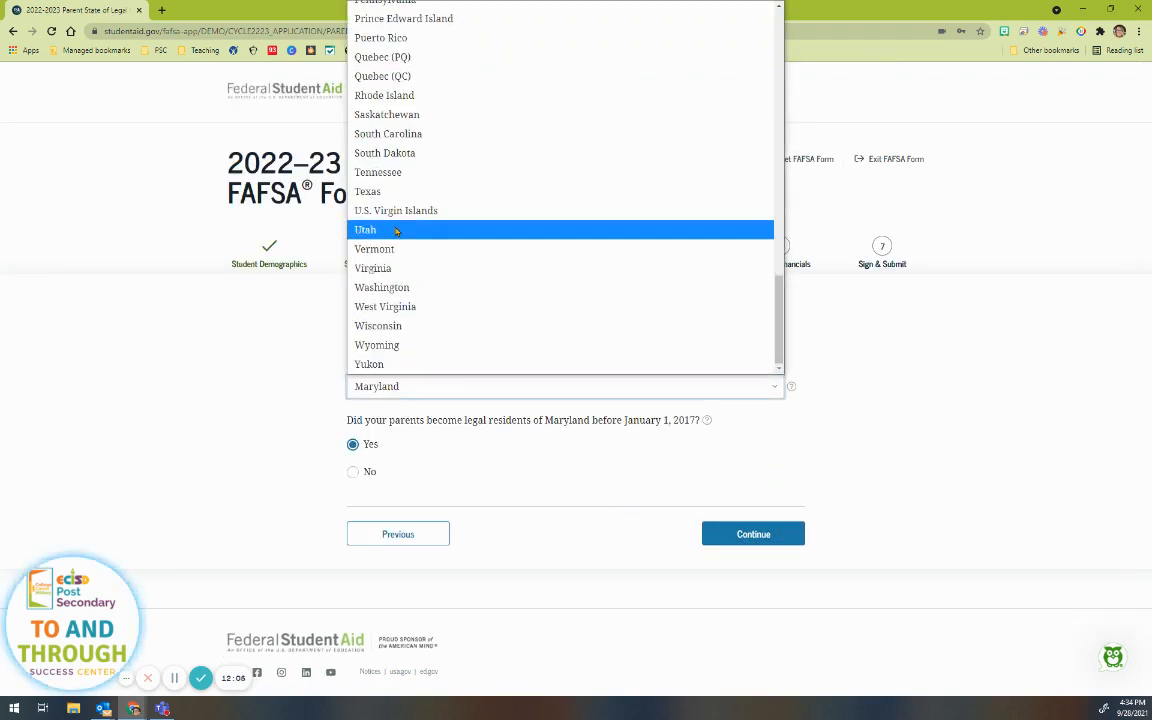
click(365, 190)
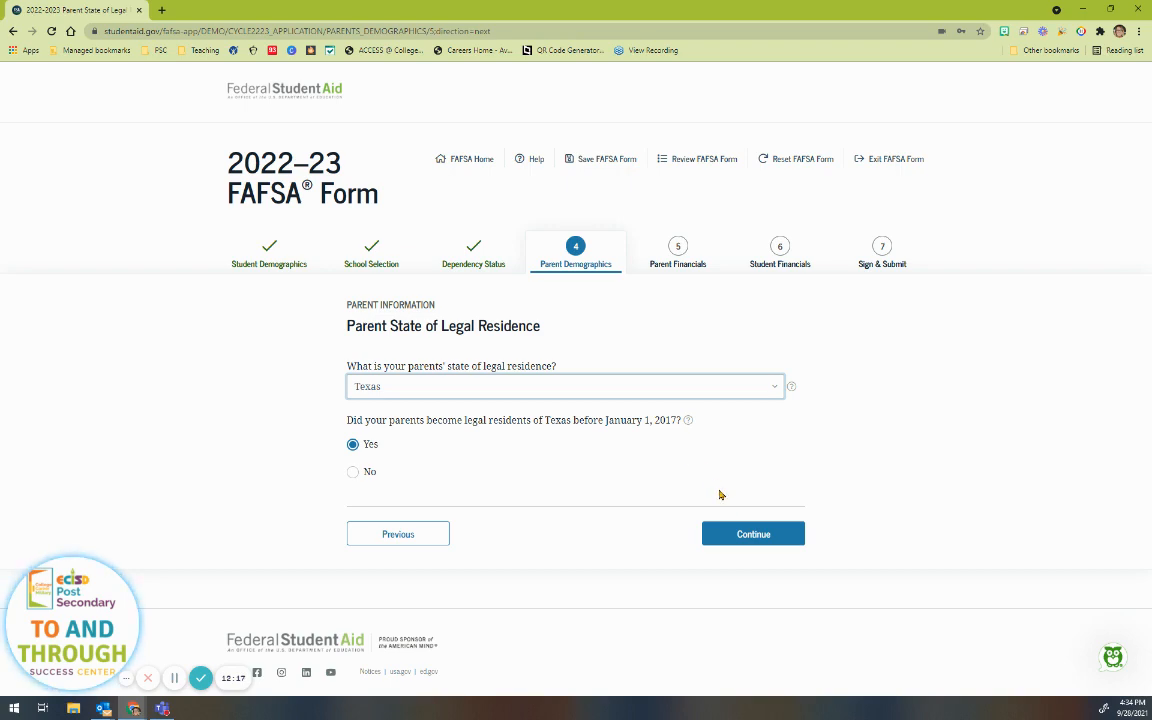
click(742, 536)
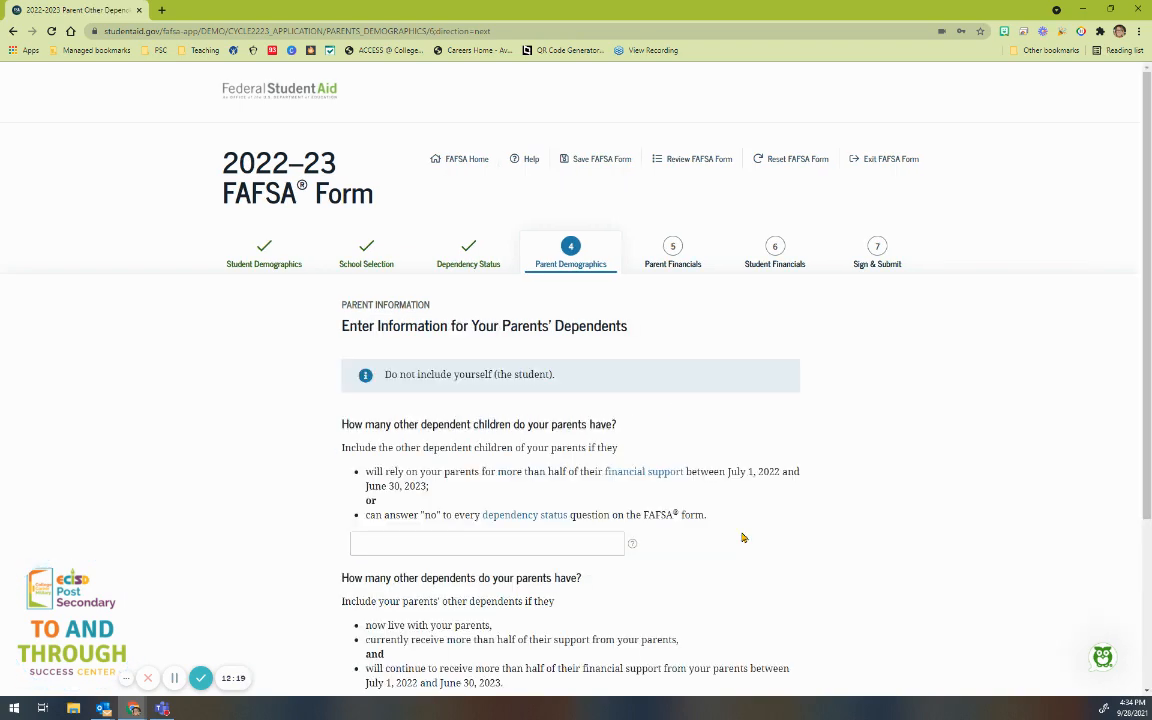
Step: Enter 3 other dependent children and 0 other dependents for the parents
scroll(742, 537, down, 2)
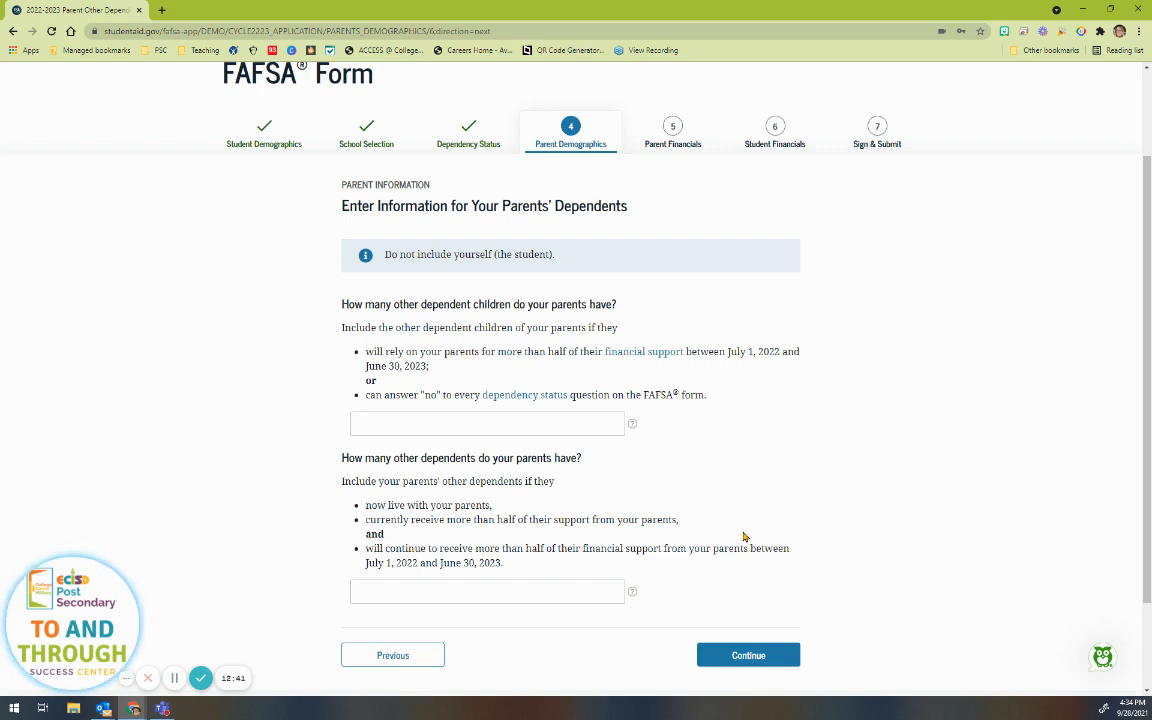
click(419, 422)
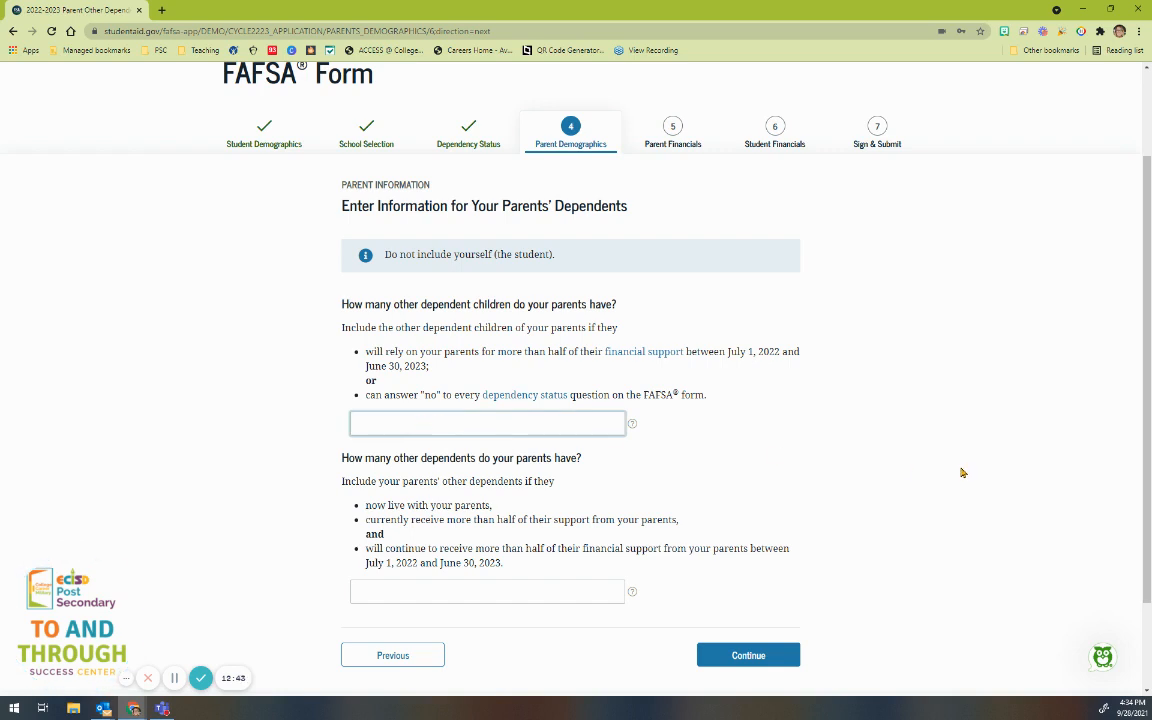
text(3)
click(490, 592)
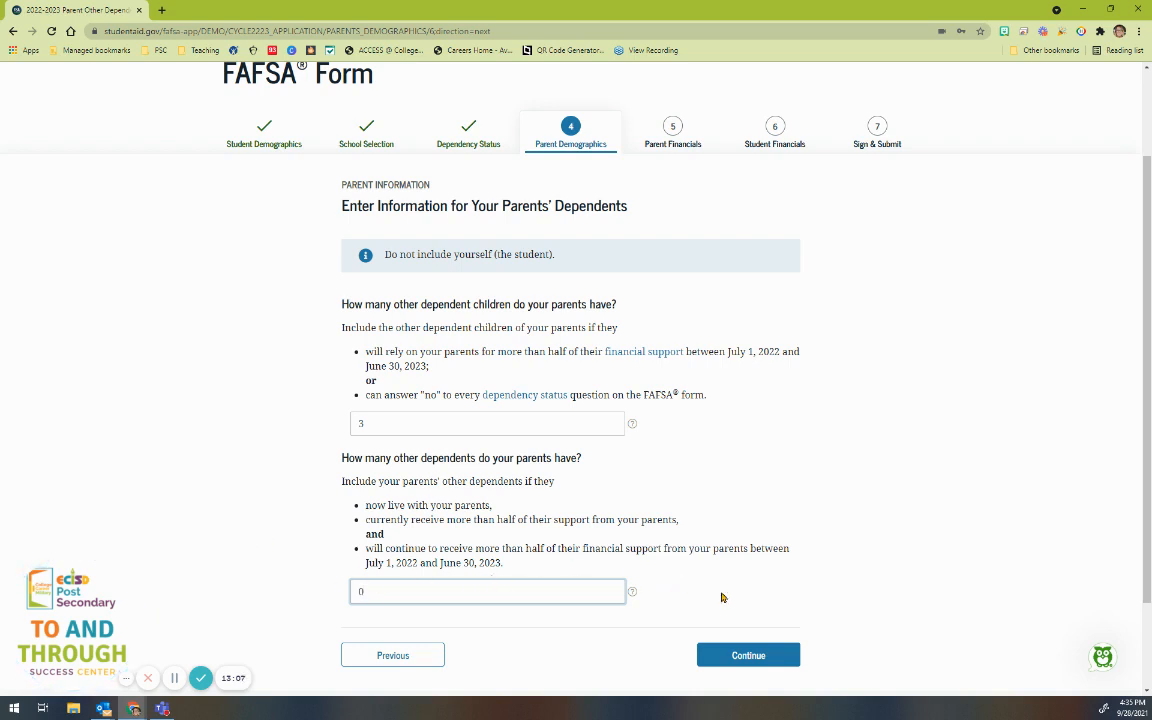
click(740, 652)
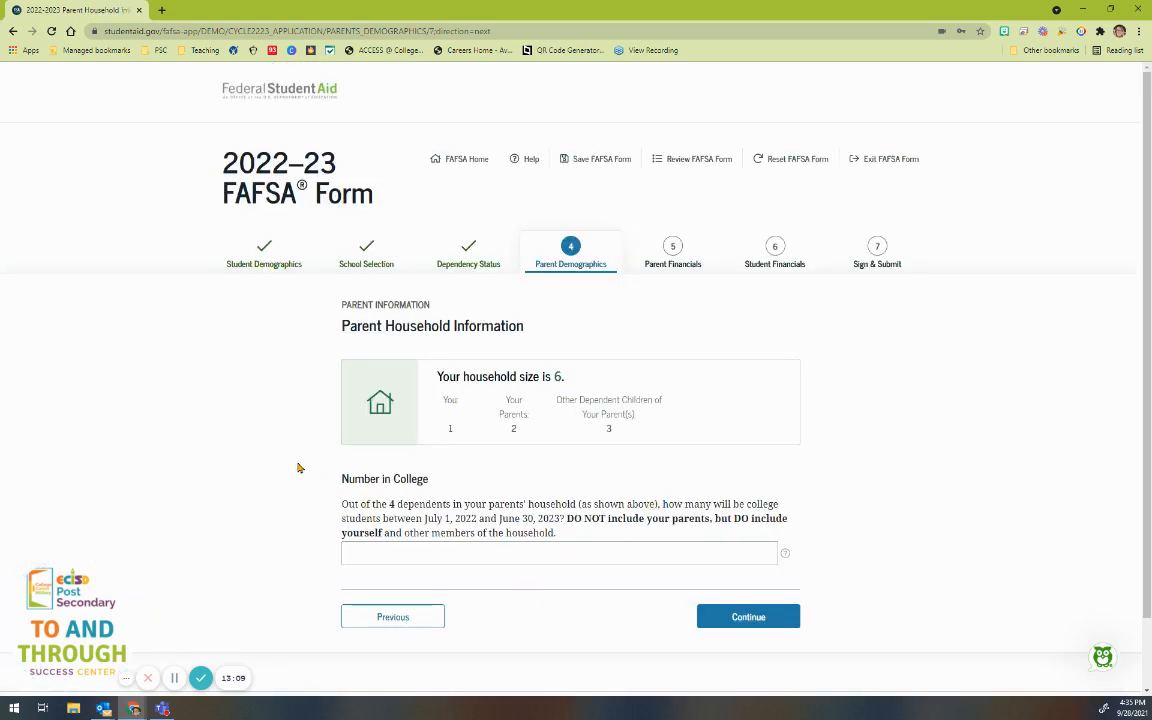
Step: Enter 1 as the number in college for the household of 6
scroll(267, 437, down, 1)
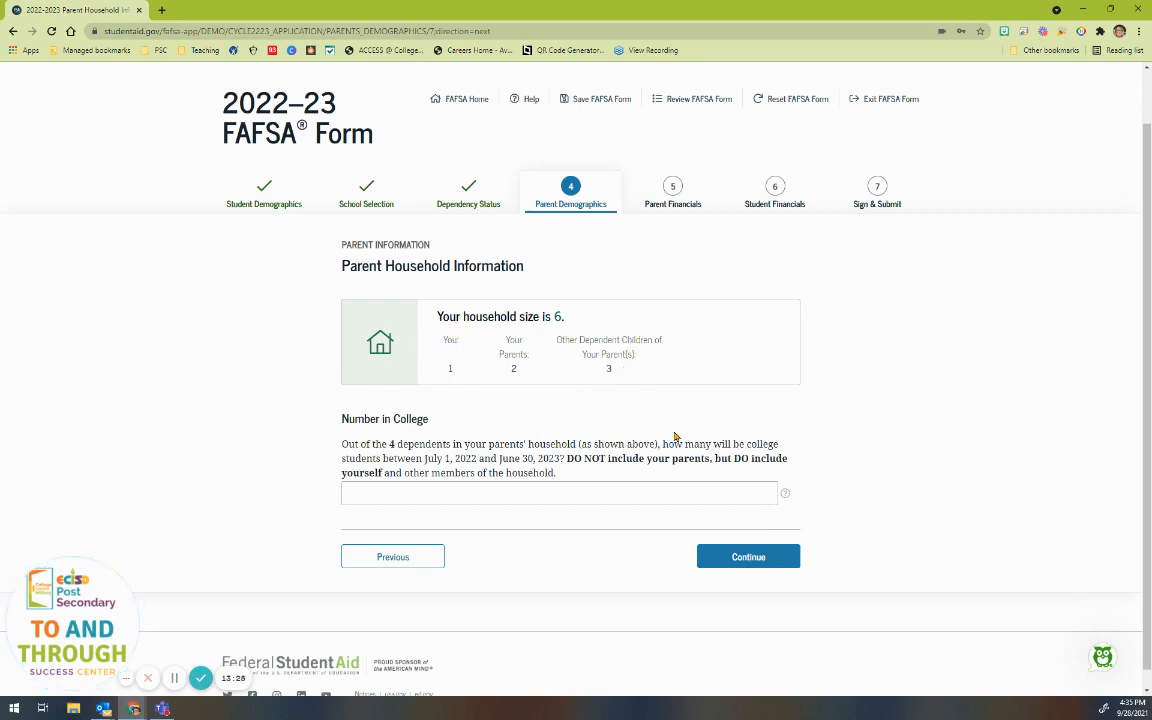
click(651, 487)
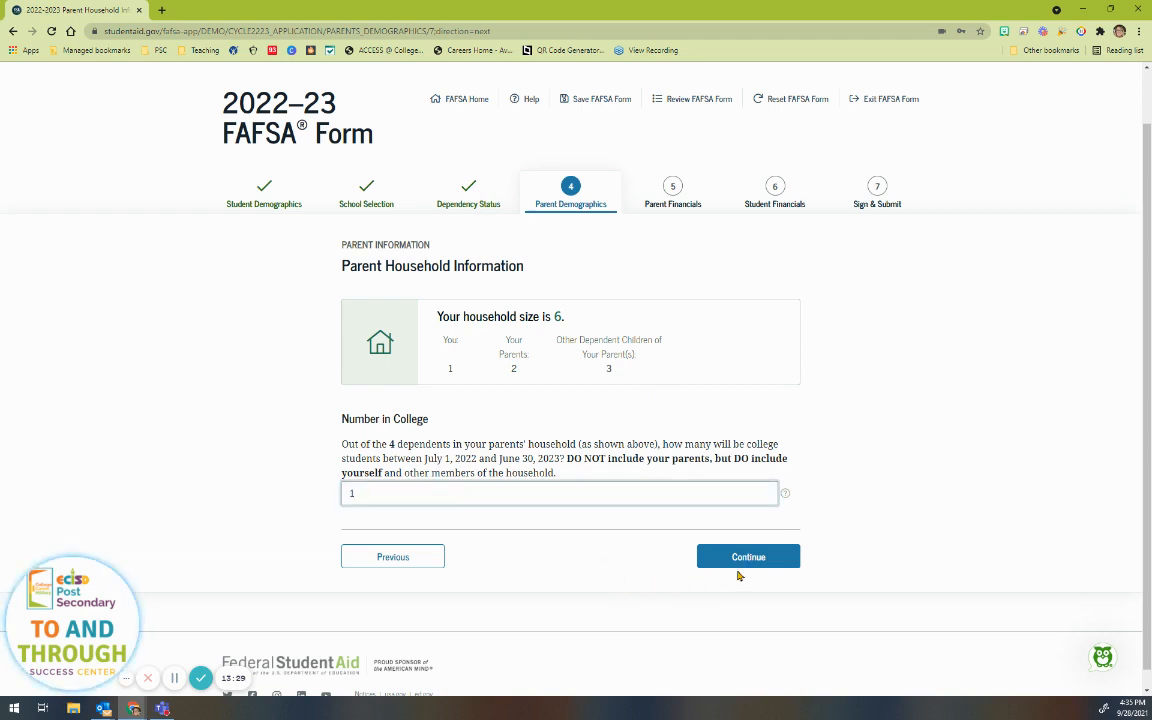
click(785, 556)
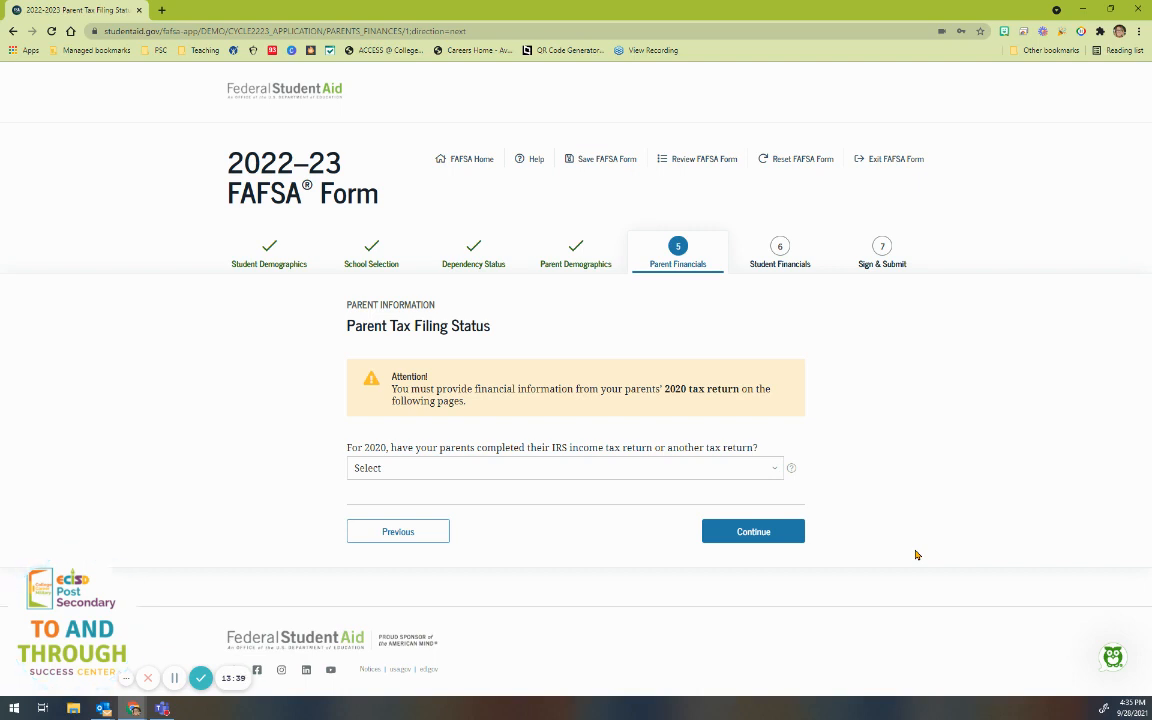
Step: Record the parents' 2020 return as already completed, IRS Form 1040, Married–filed joint return
click(741, 476)
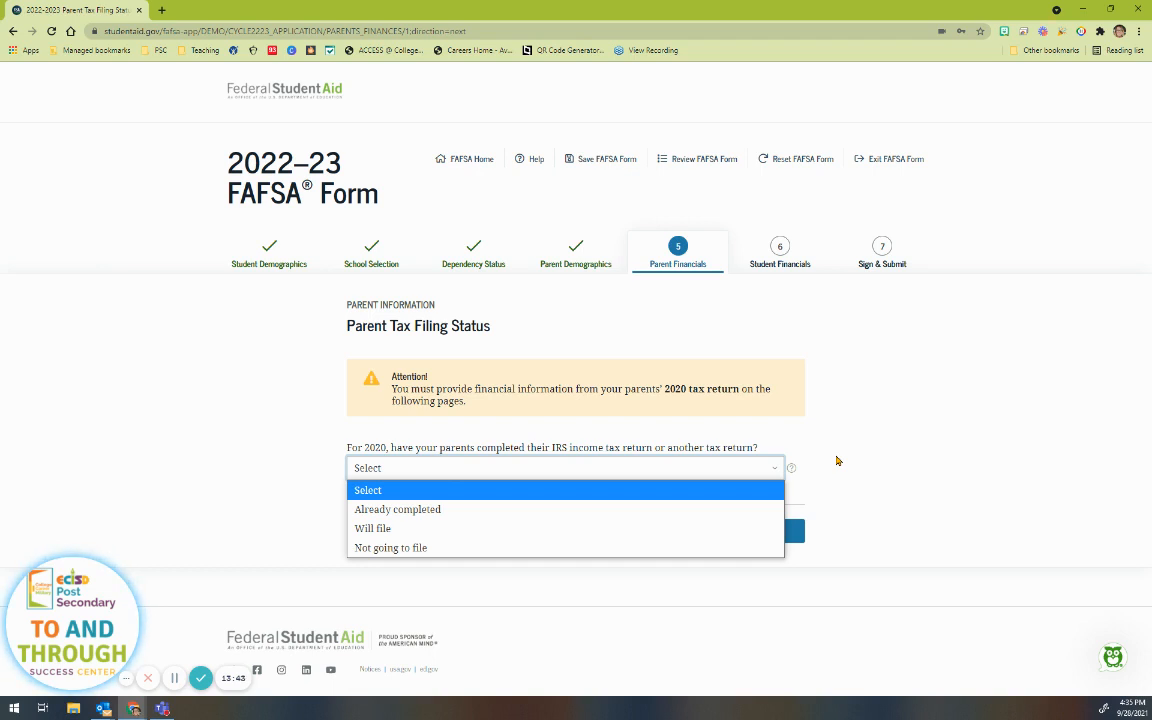
click(414, 511)
scroll(412, 525, down, 1)
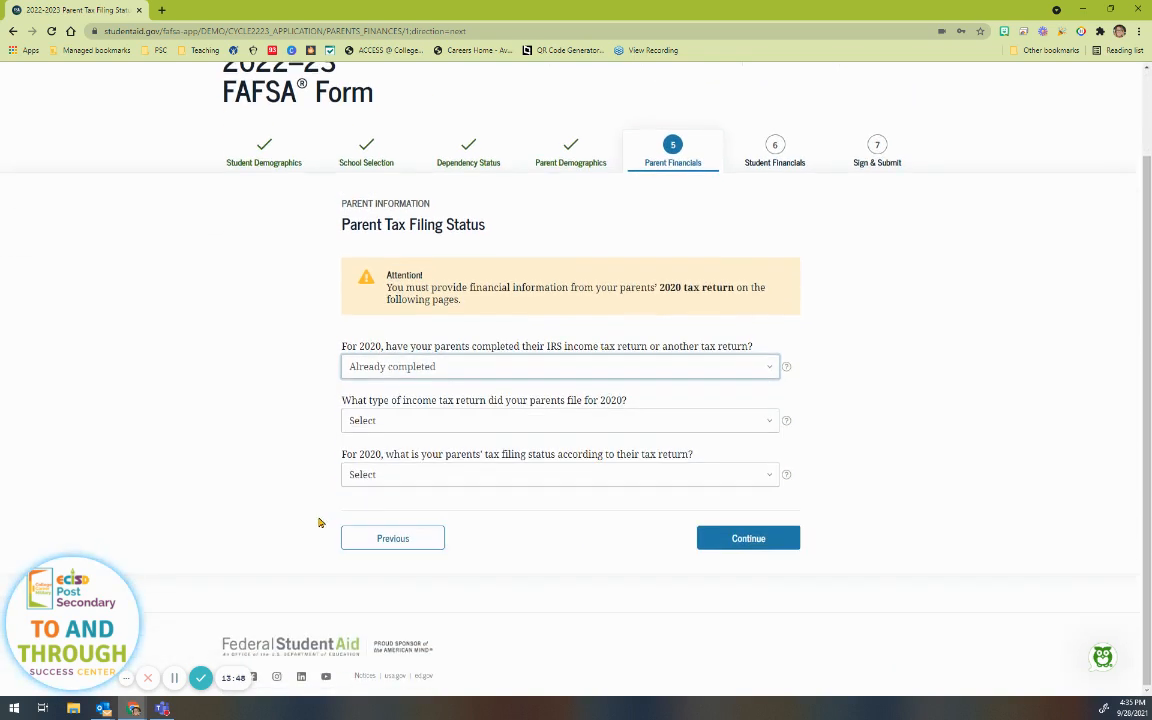
click(386, 421)
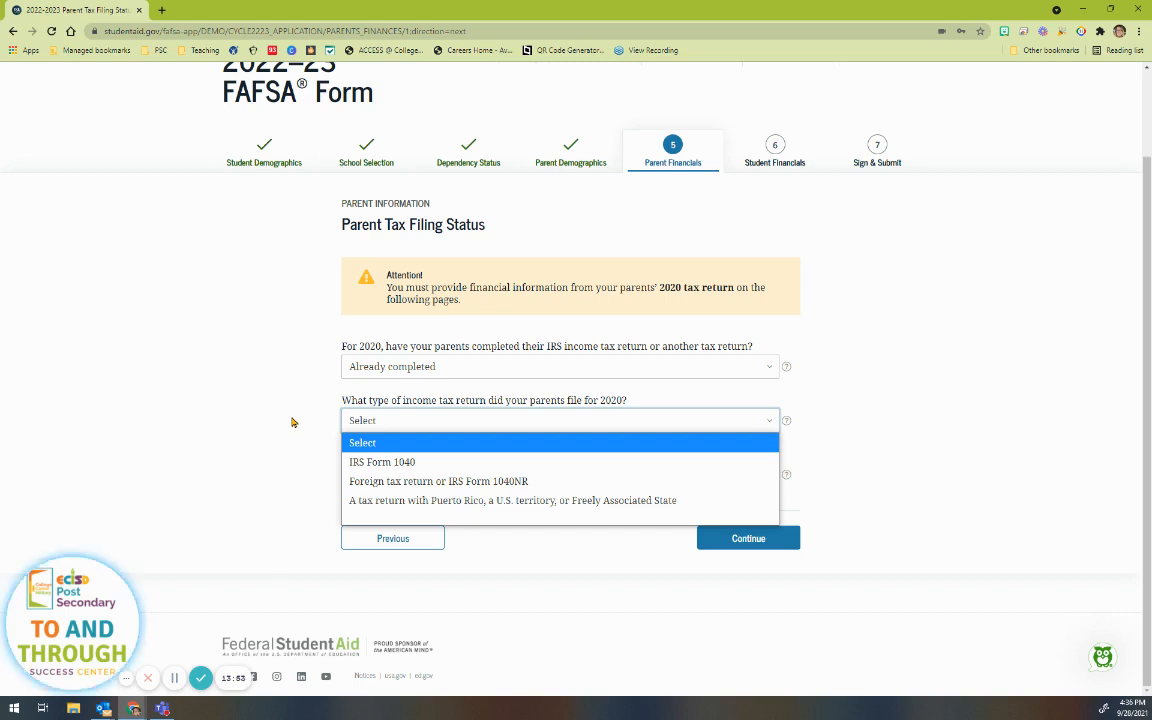
click(386, 466)
click(413, 476)
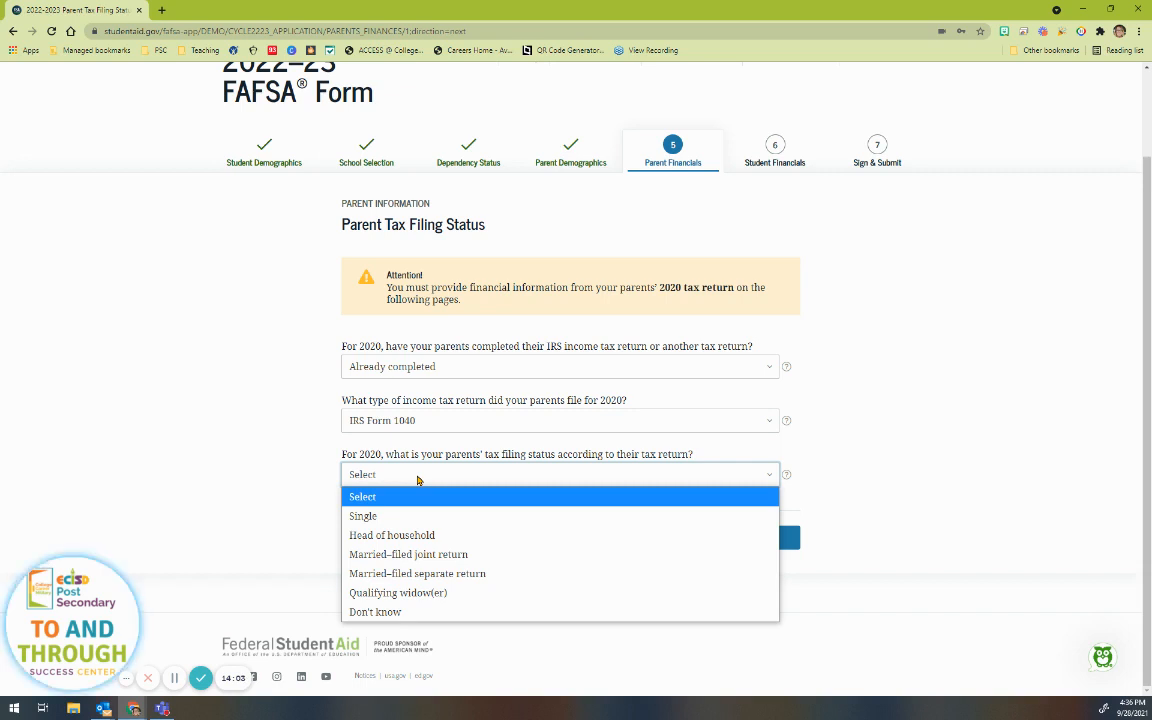
click(471, 562)
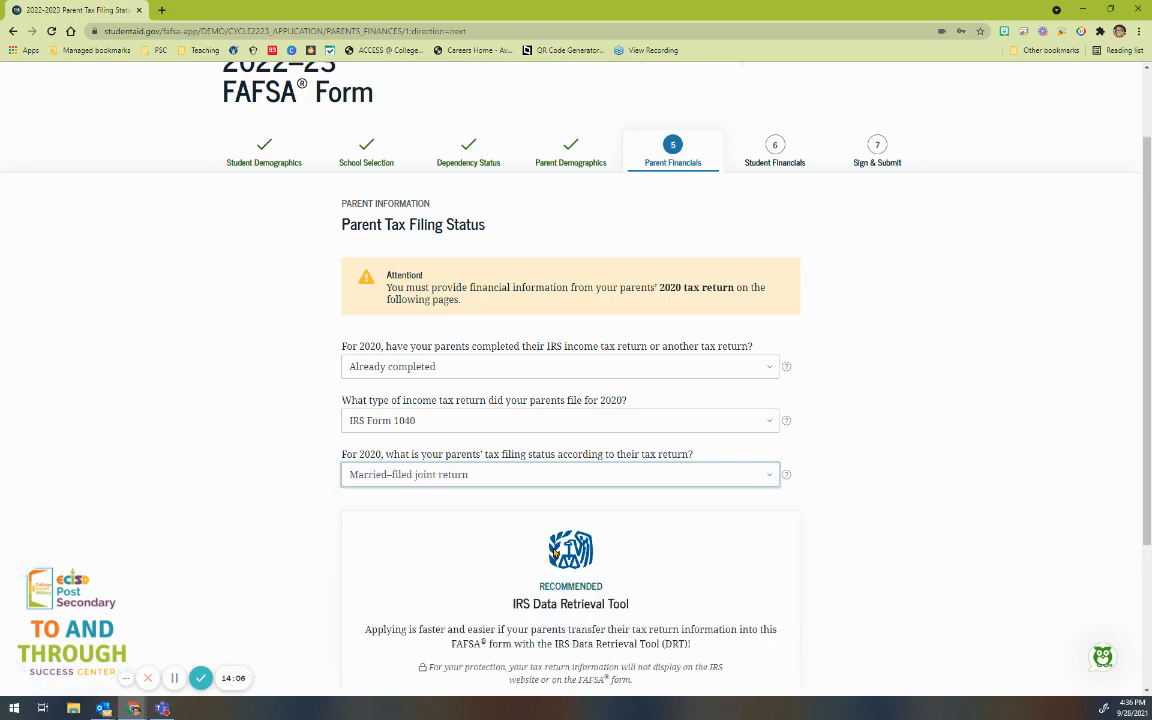
Step: Review the filing status help, then choose manual entry of parent tax info over the IRS tool
click(786, 477)
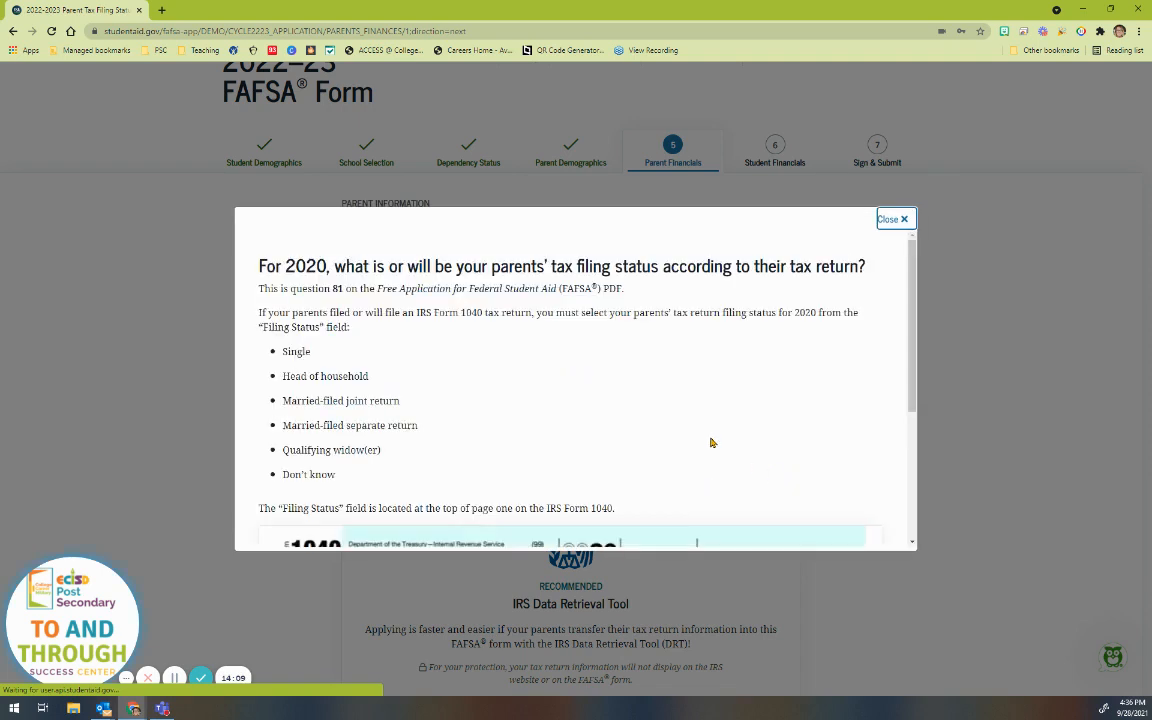
scroll(549, 393, down, 2)
scroll(549, 393, down, 2)
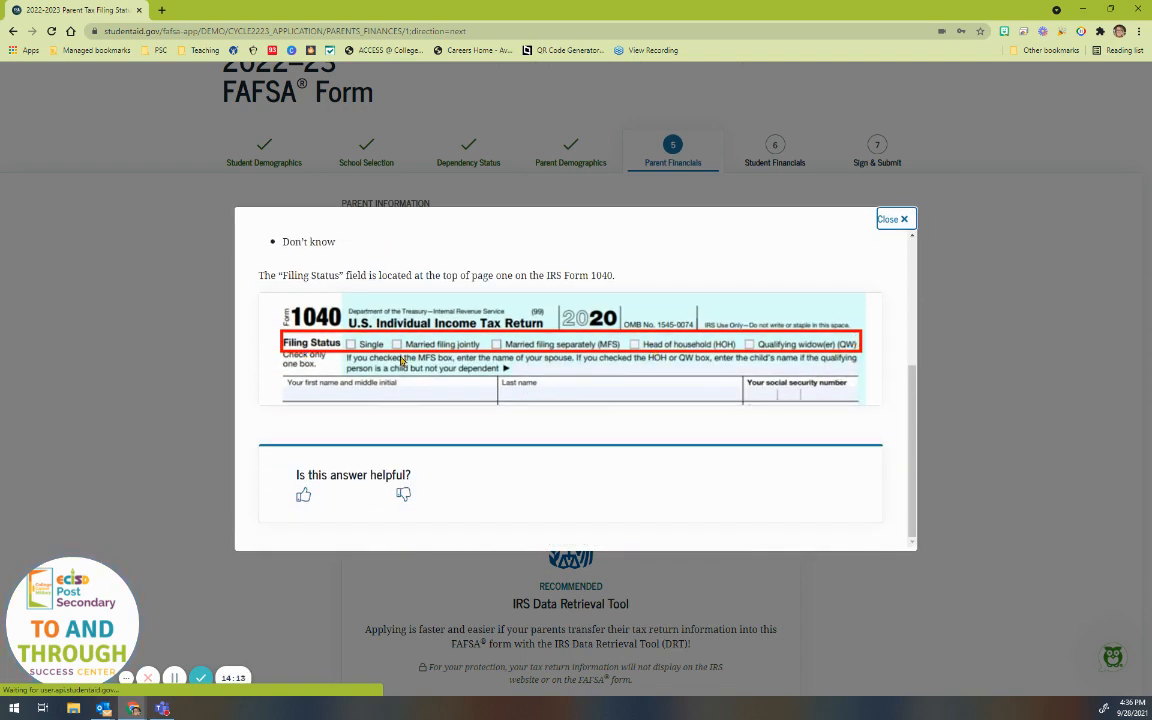
click(895, 219)
scroll(951, 470, down, 3)
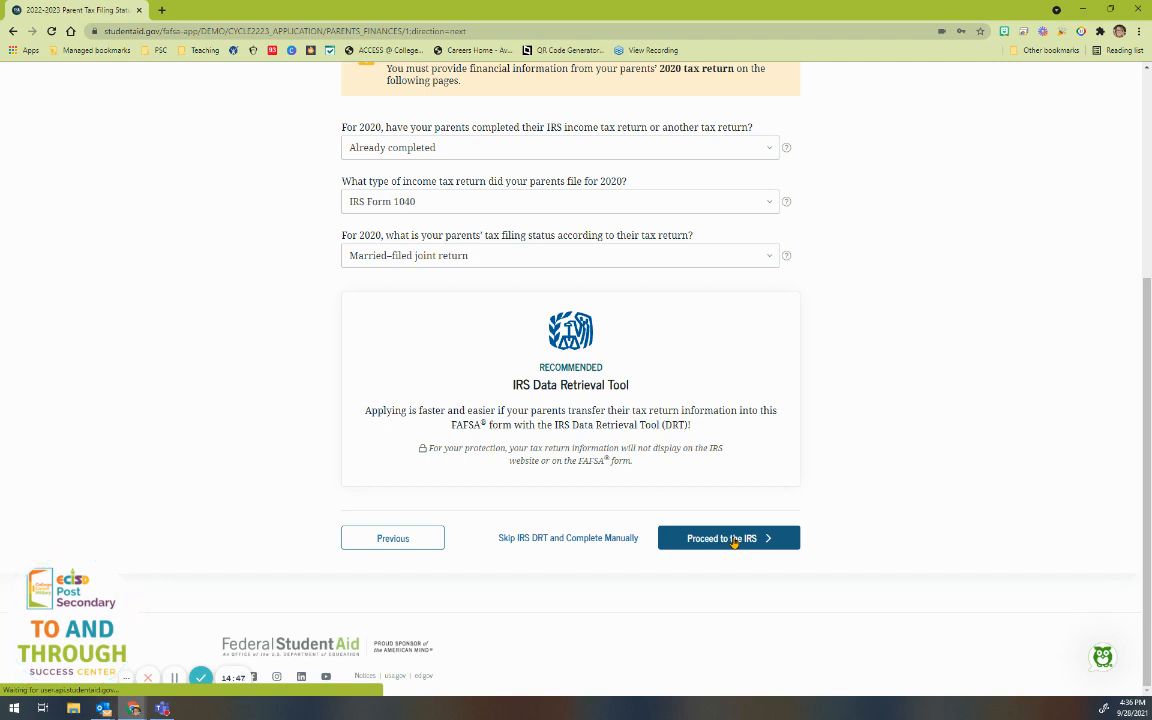
click(556, 541)
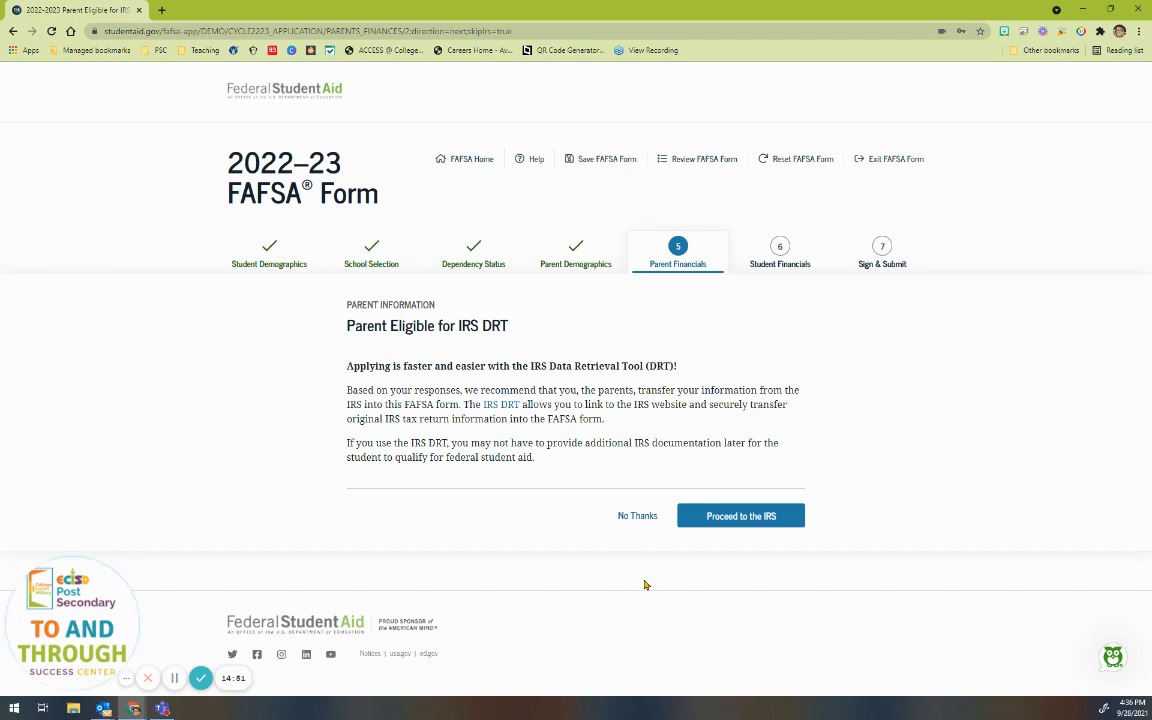
Step: Decline the IRS data transfer, review the AGI help, and enter $20,000 adjusted gross income
click(621, 516)
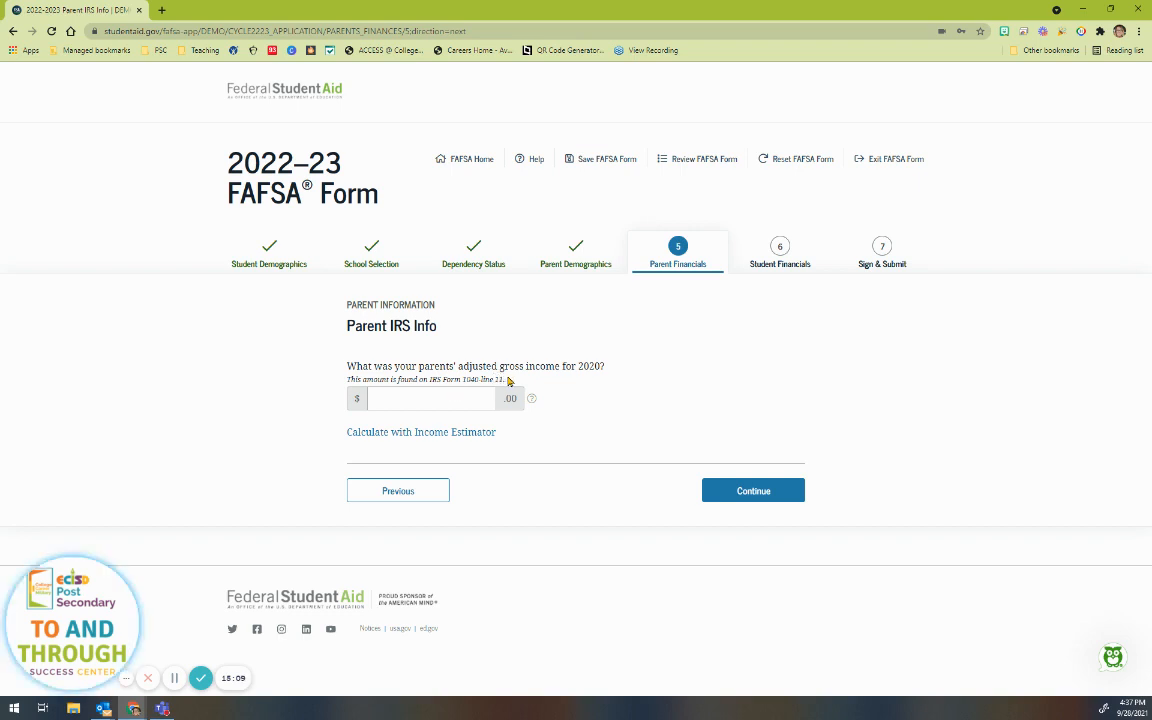
drag(508, 380, 347, 380)
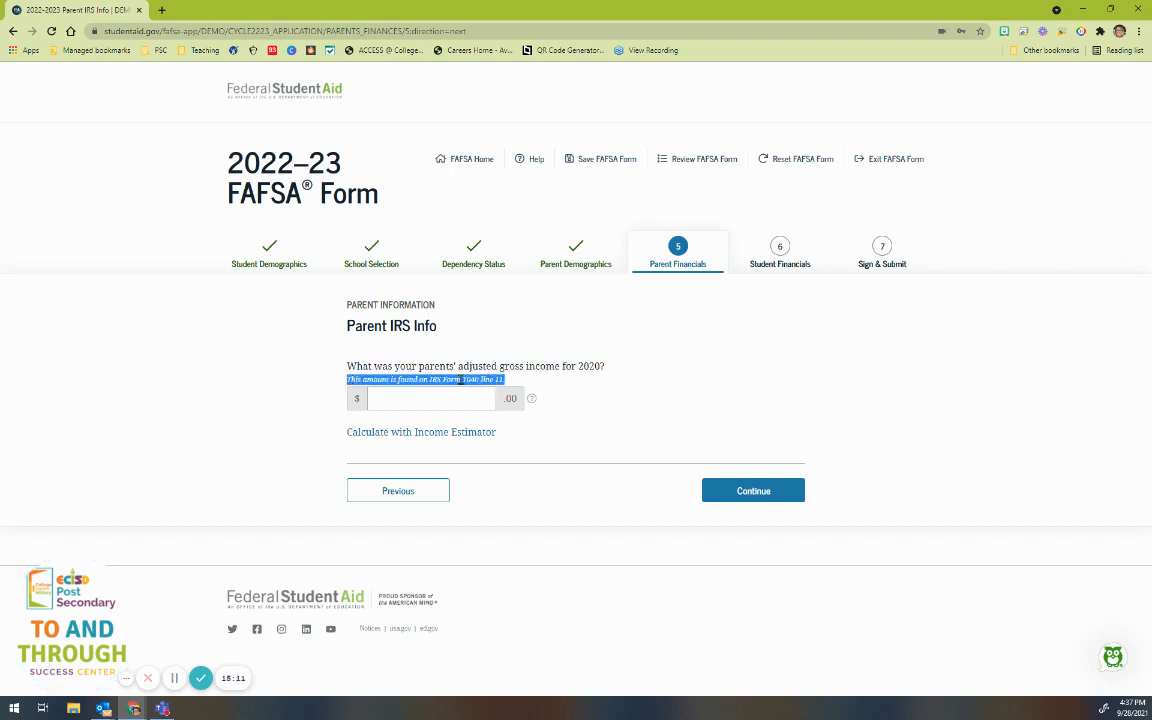
click(532, 400)
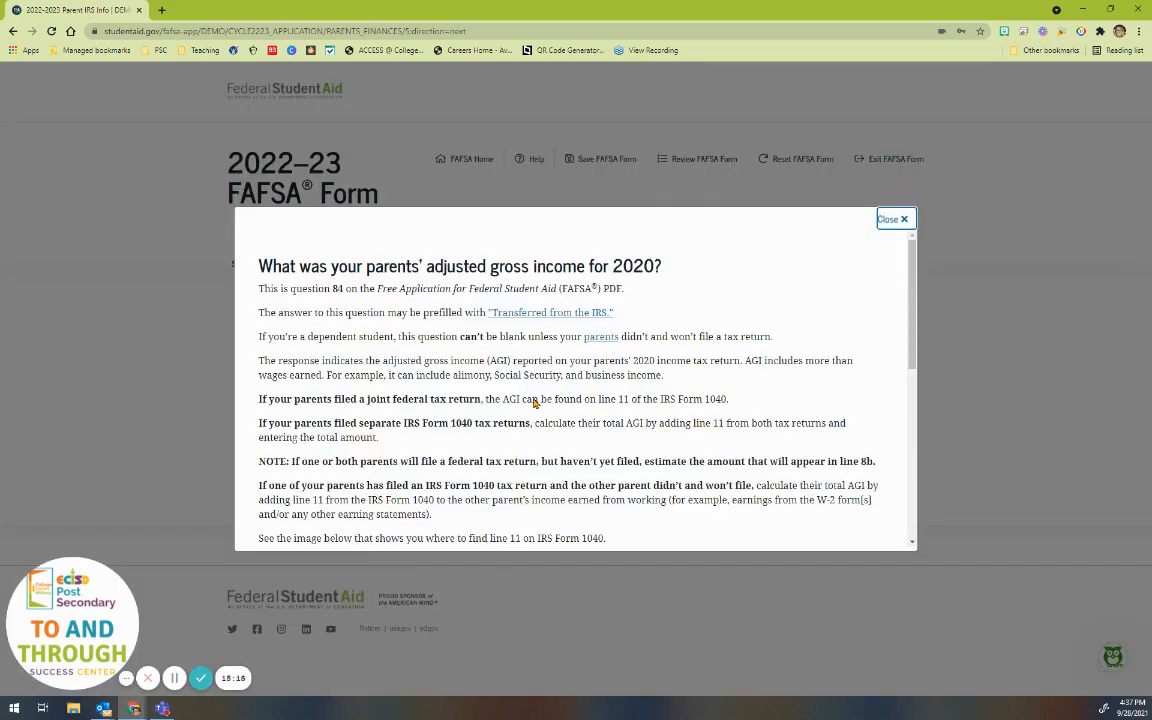
scroll(534, 402, down, 3)
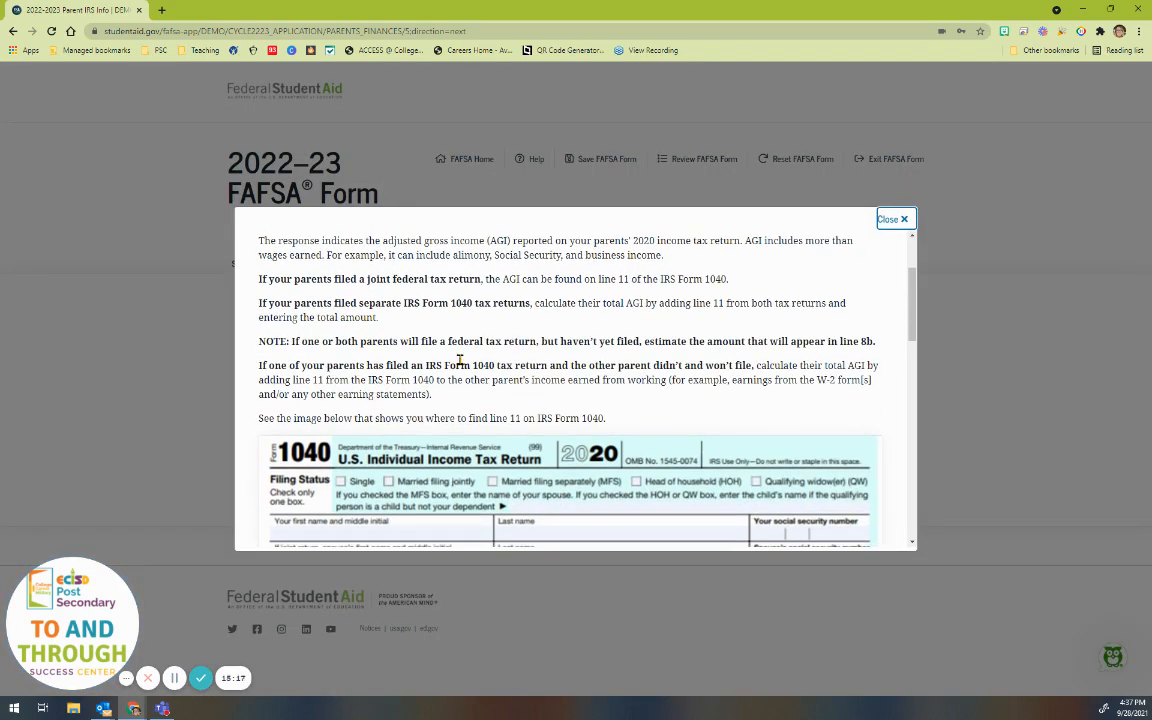
scroll(414, 323, down, 3)
scroll(453, 368, down, 1)
scroll(607, 401, down, 5)
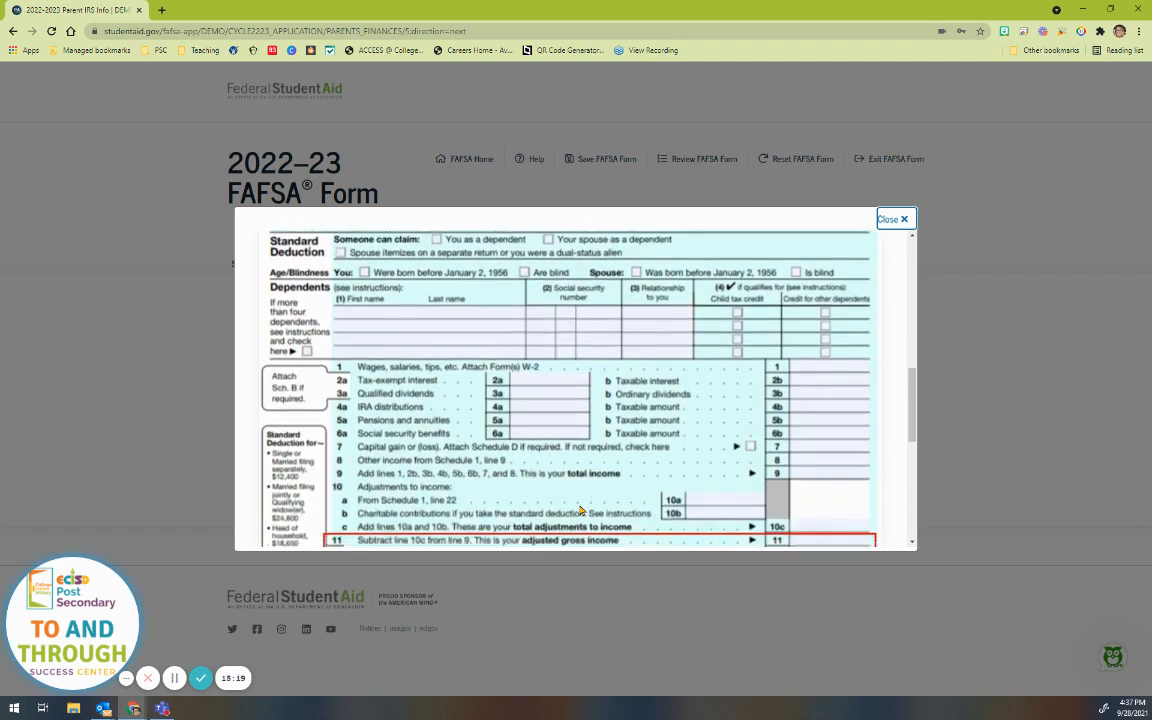
scroll(648, 450, down, 1)
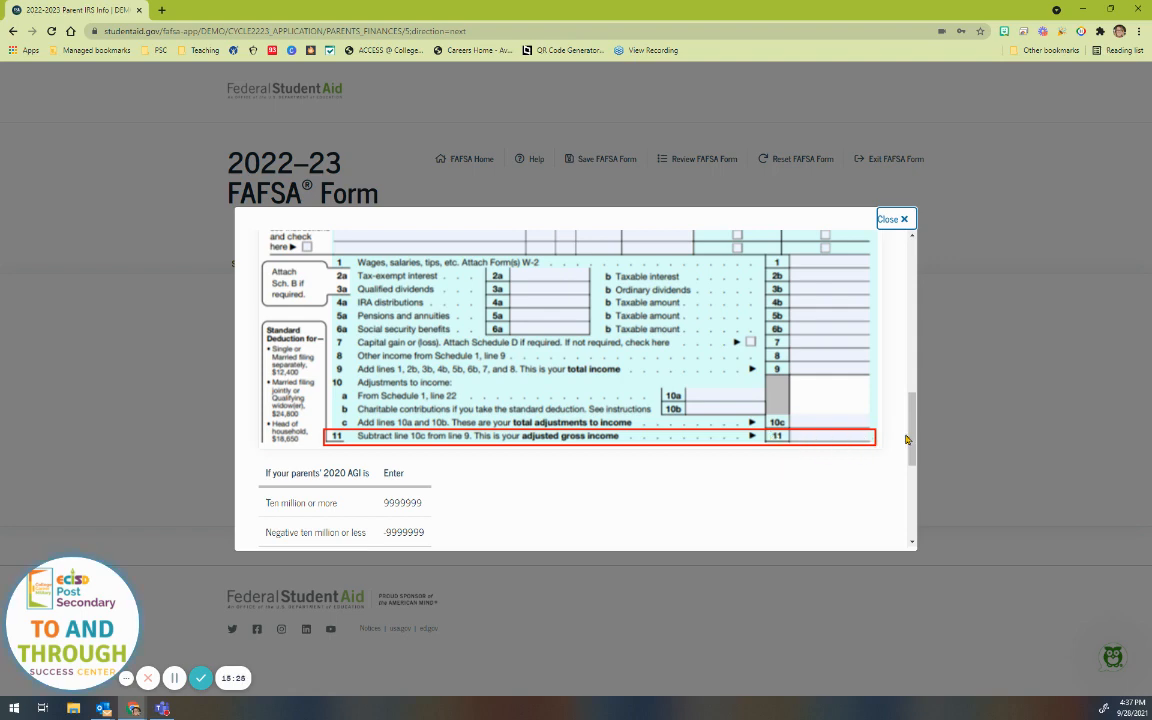
click(894, 218)
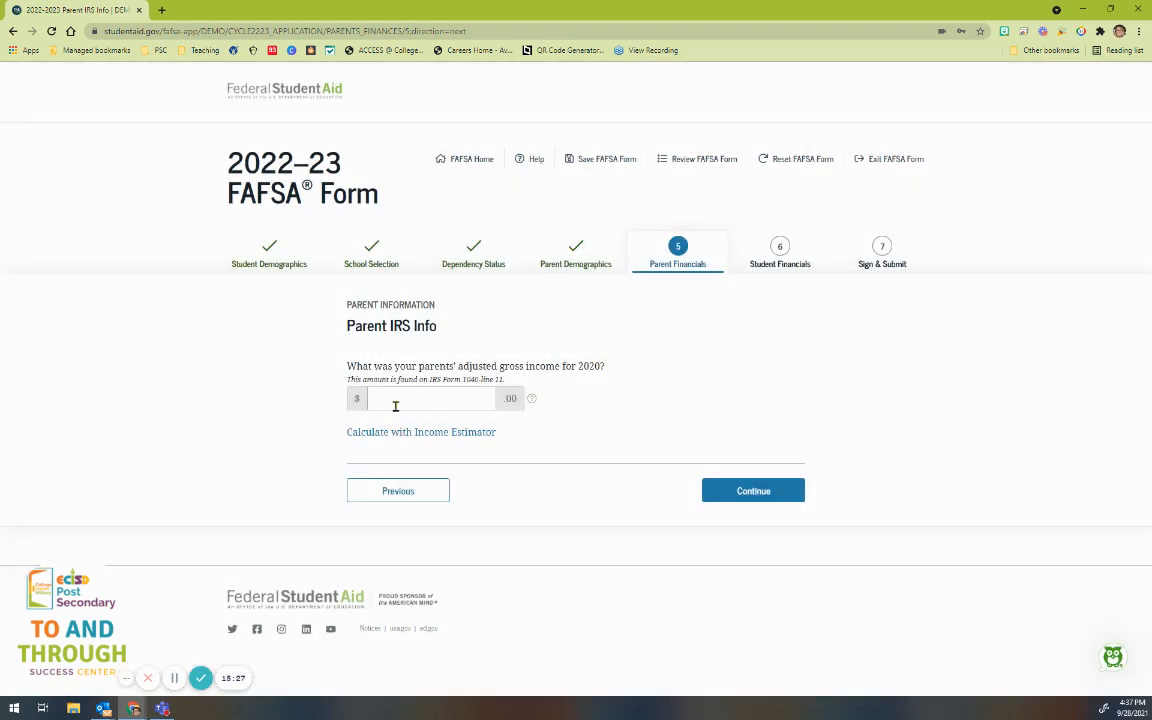
click(396, 402)
text(2000)
Step: Enter work earnings of $20,000 for Parent 1 and $0 for Parent 2
click(753, 491)
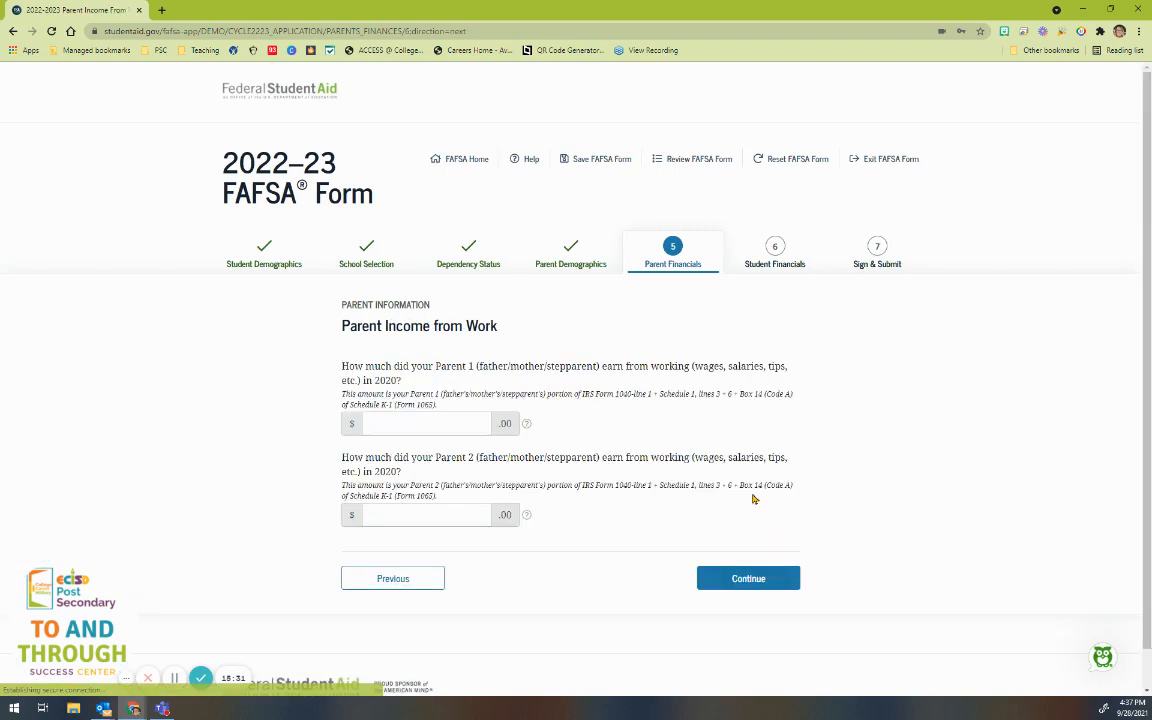
scroll(633, 504, down, 1)
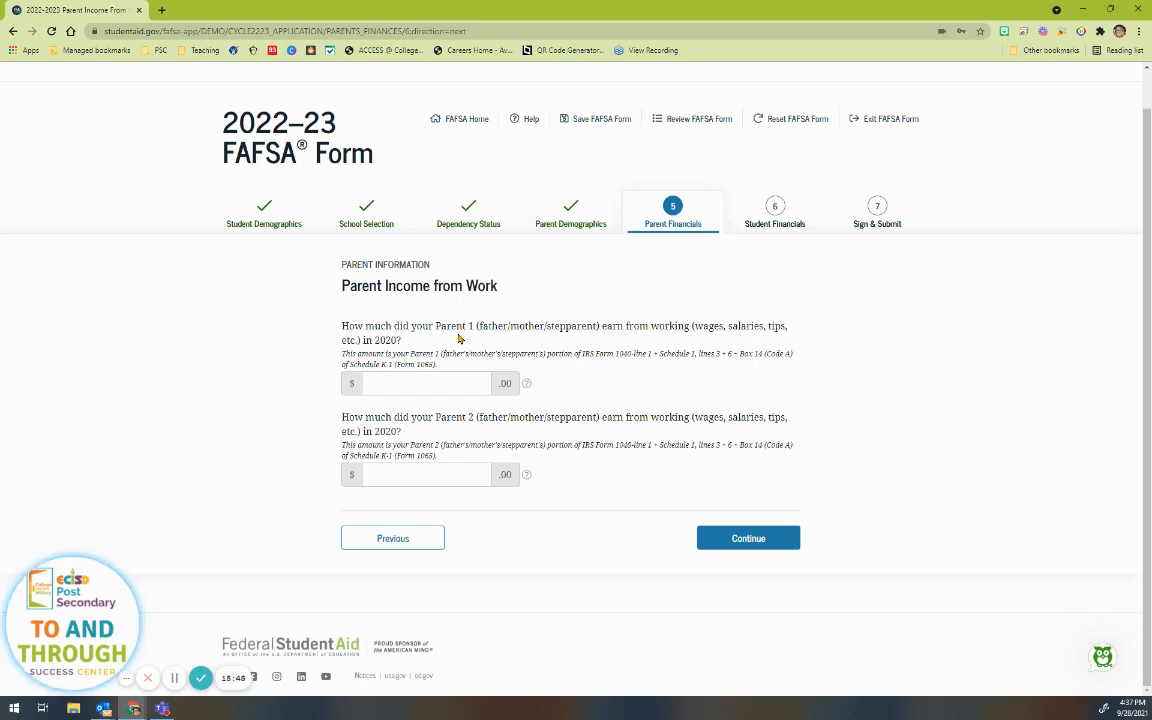
click(431, 383)
text(200)
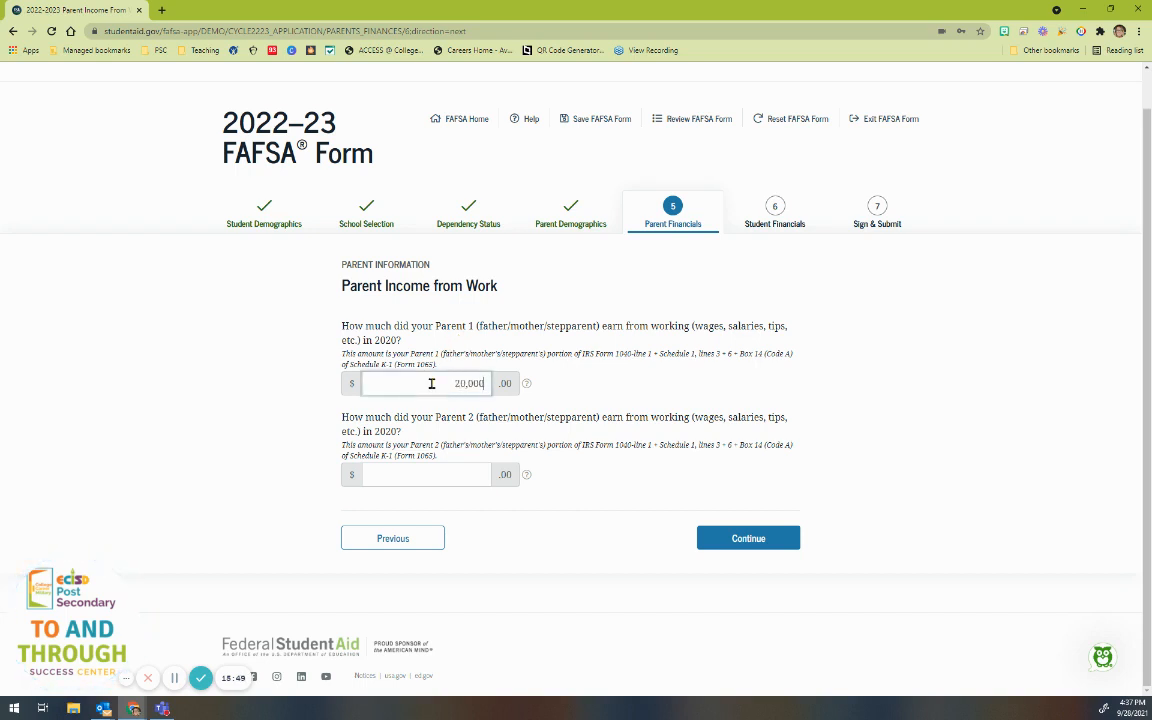
click(428, 472)
text(0)
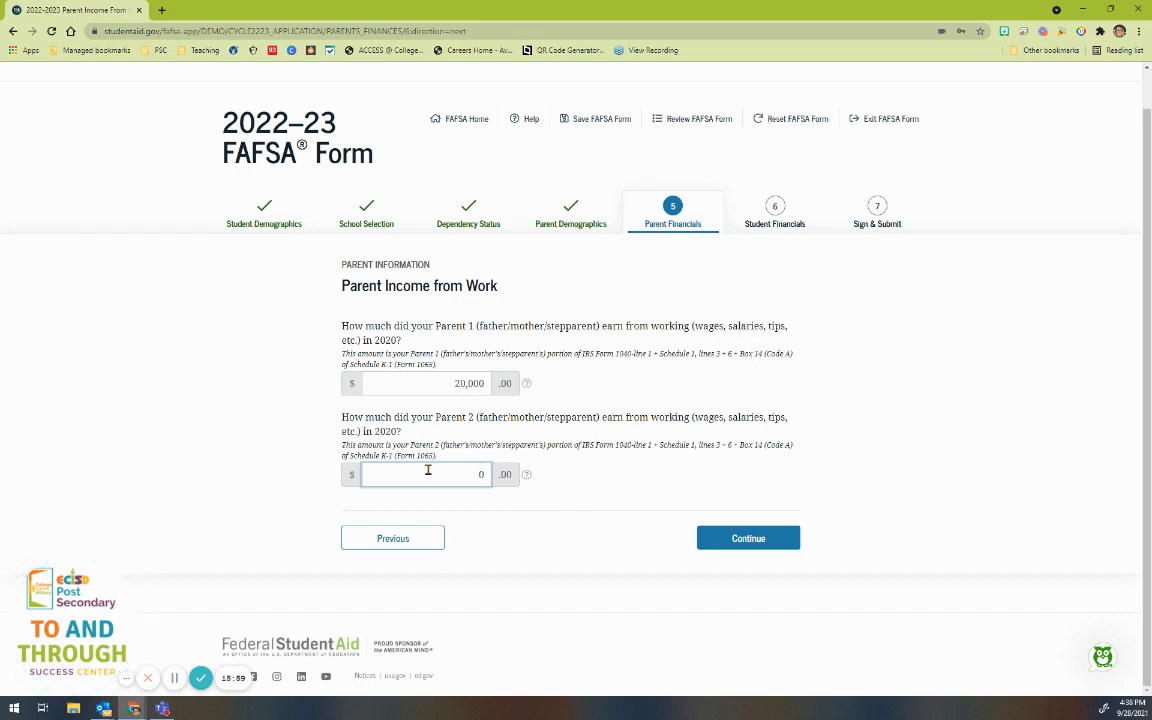
Step: Review the work earnings explanation, then submit the earnings amounts
click(527, 385)
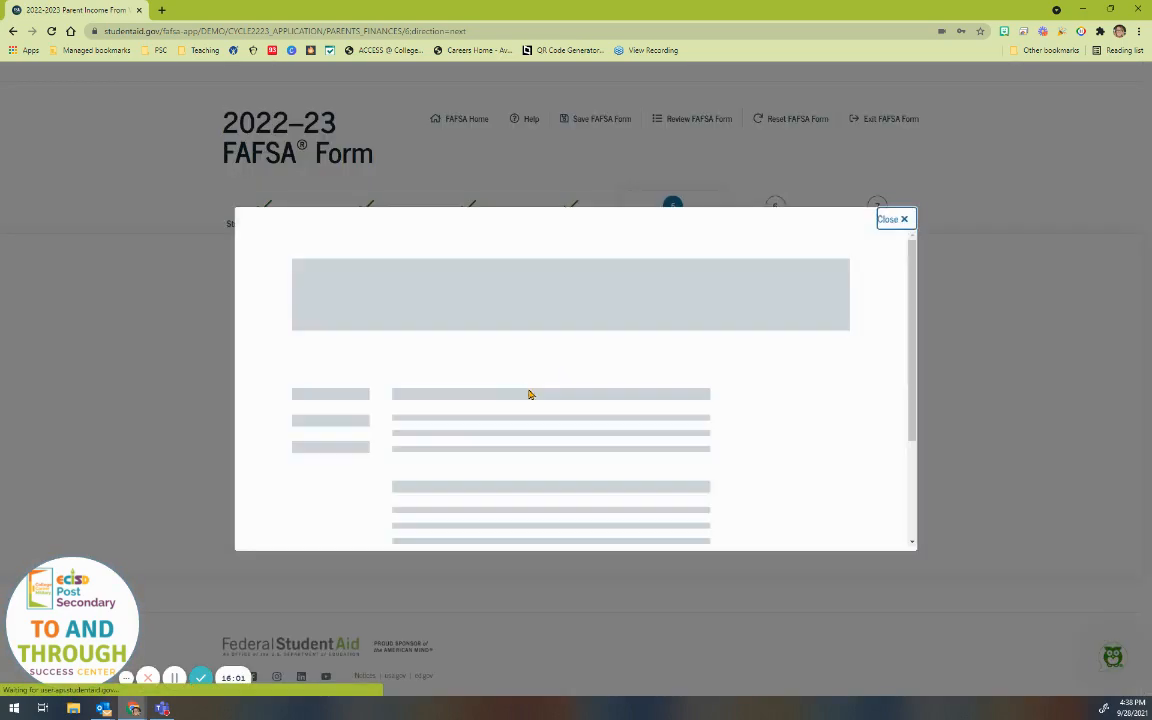
scroll(532, 400, down, 5)
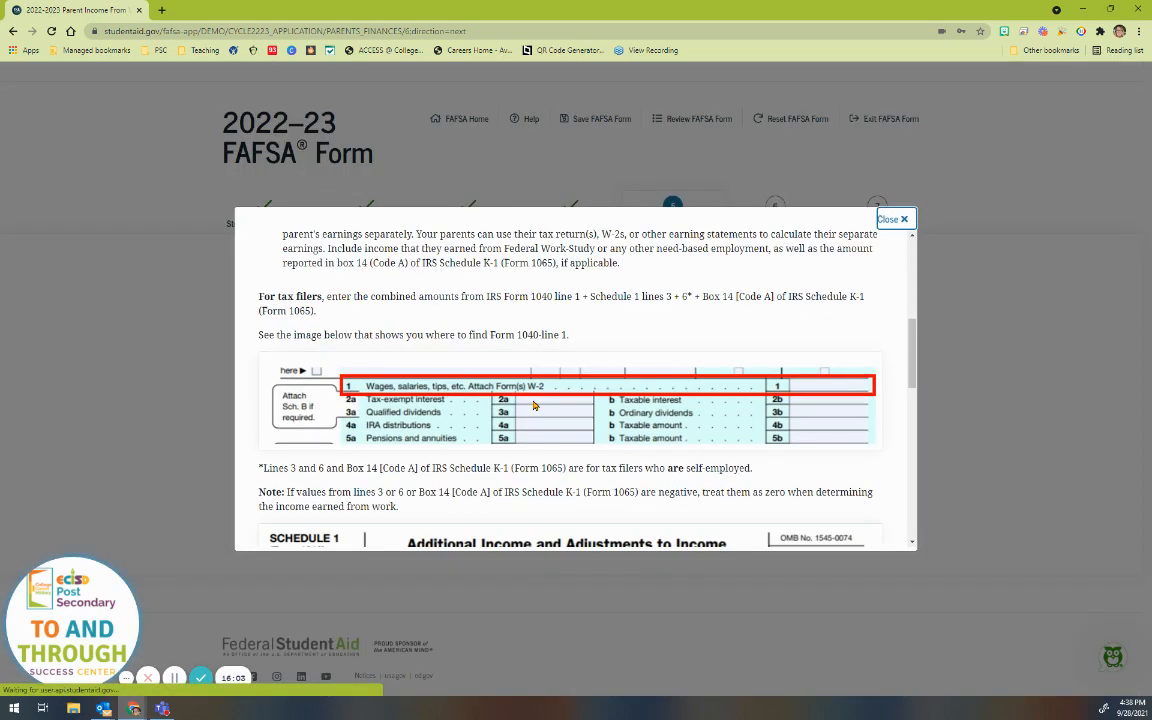
scroll(533, 405, down, 10)
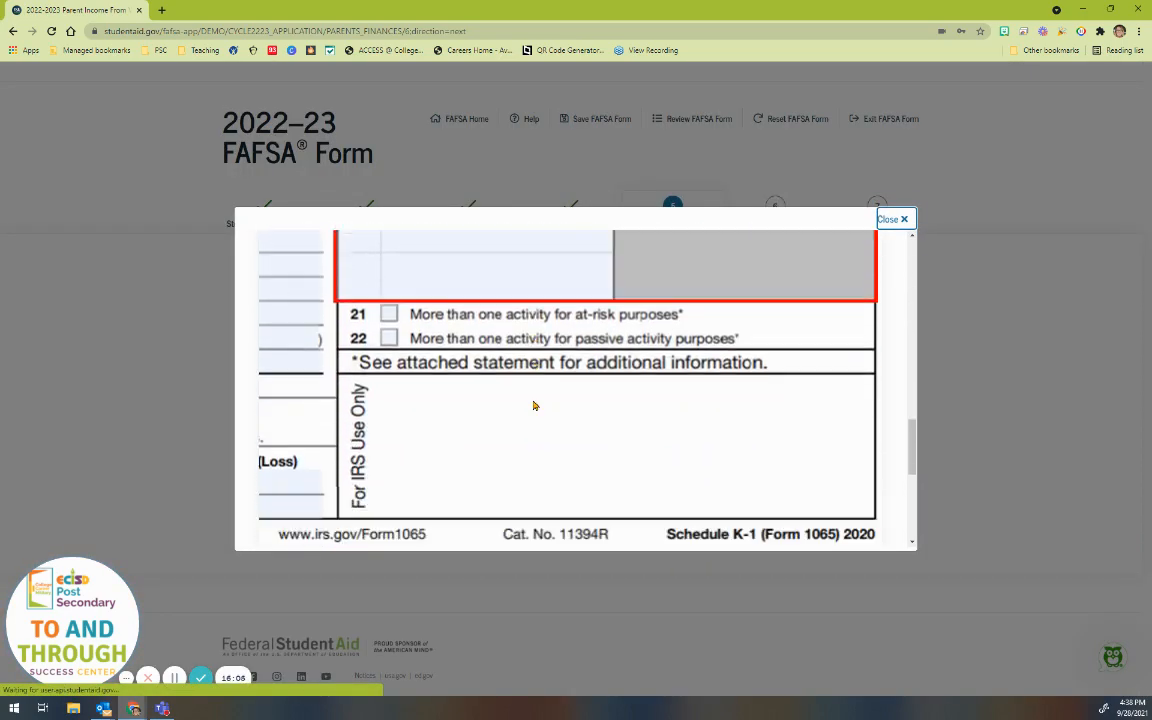
scroll(534, 405, down, 5)
click(890, 219)
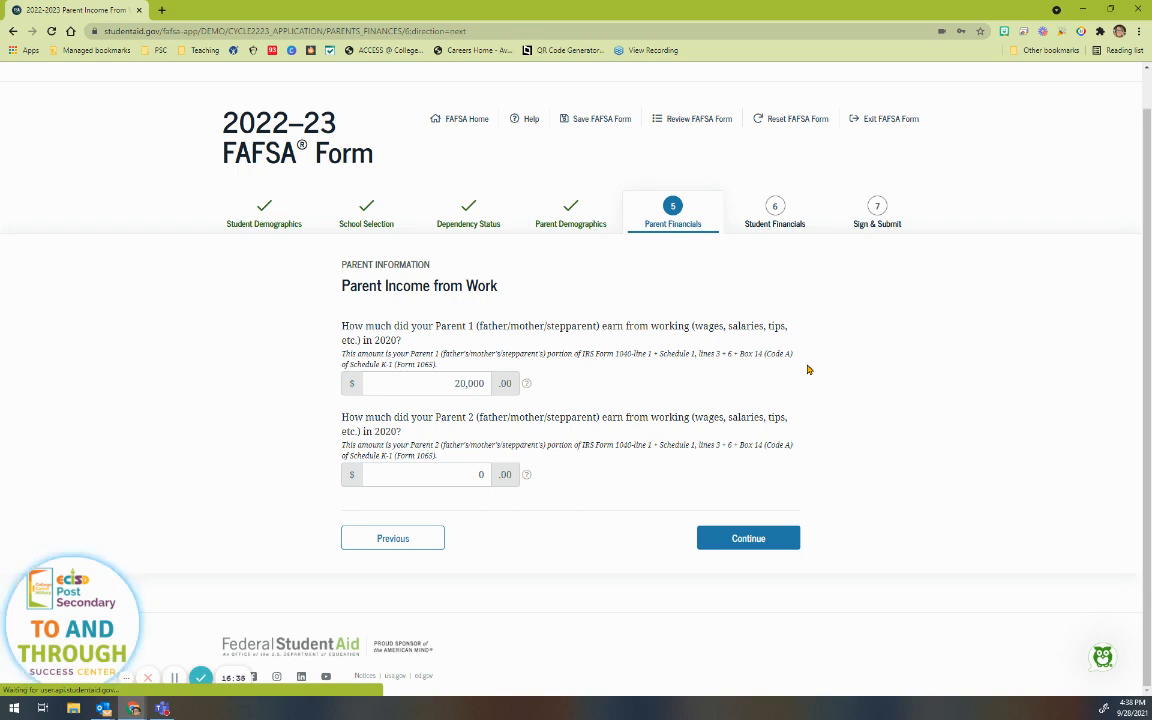
click(752, 538)
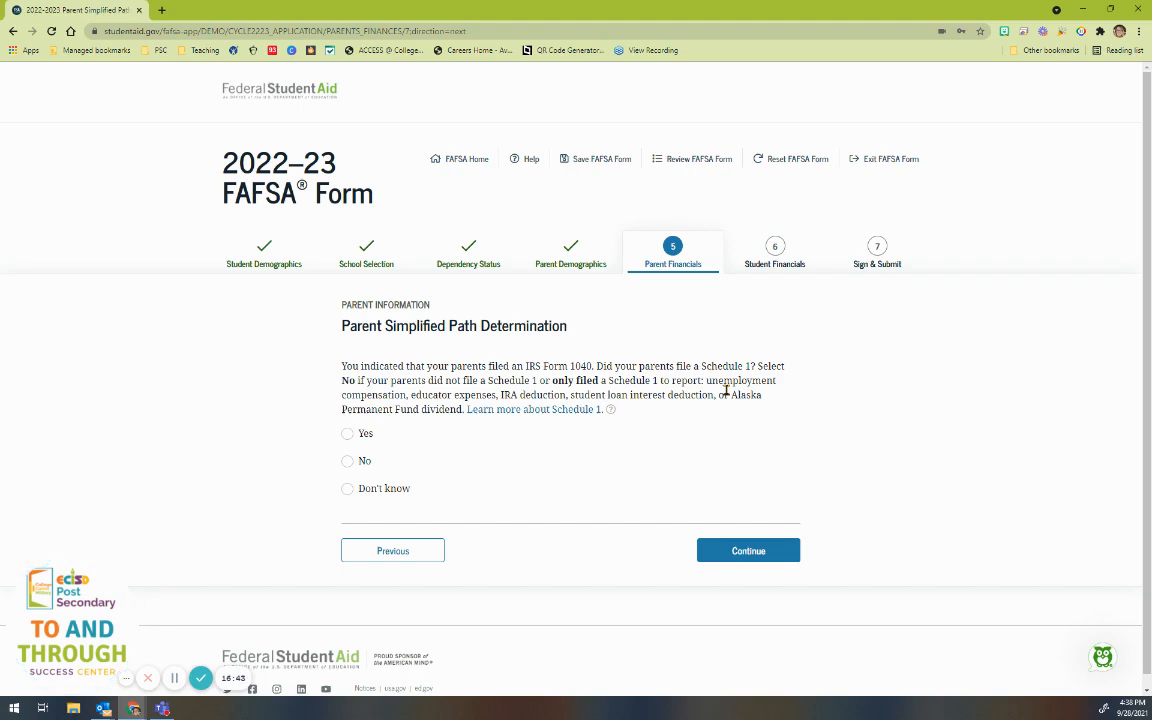
Step: After checking the Schedule 1 help, answer No to the parents filing a Schedule 1
click(611, 410)
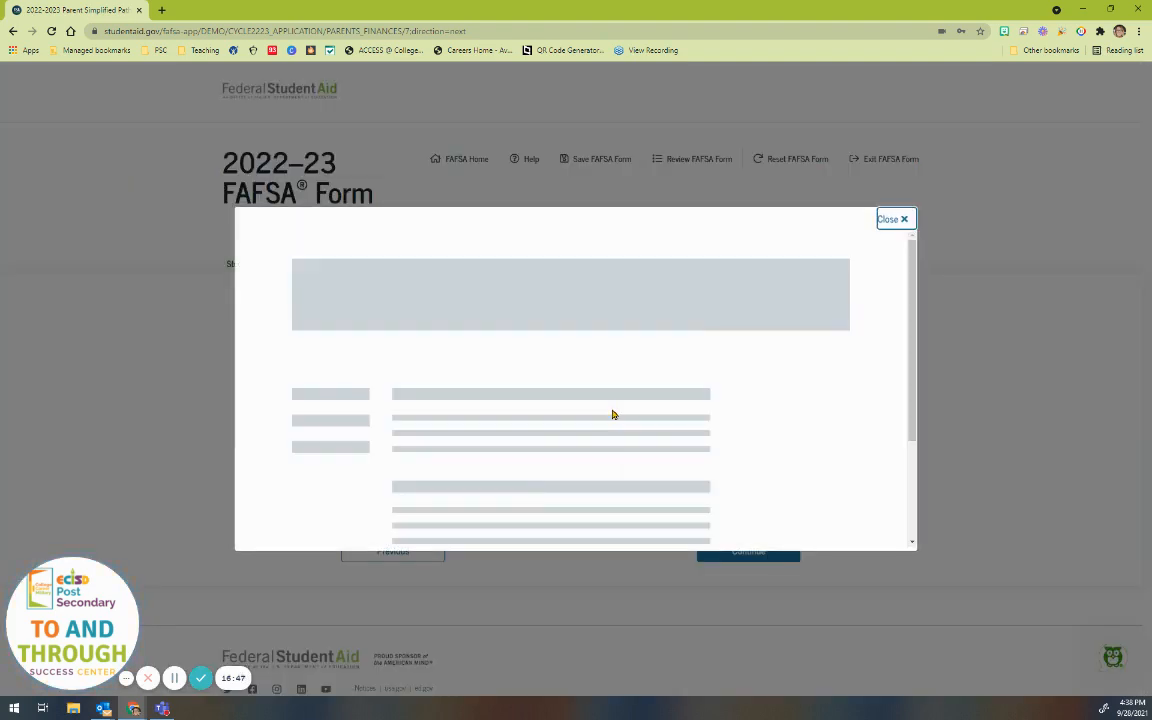
scroll(605, 413, down, 5)
scroll(496, 355, up, 5)
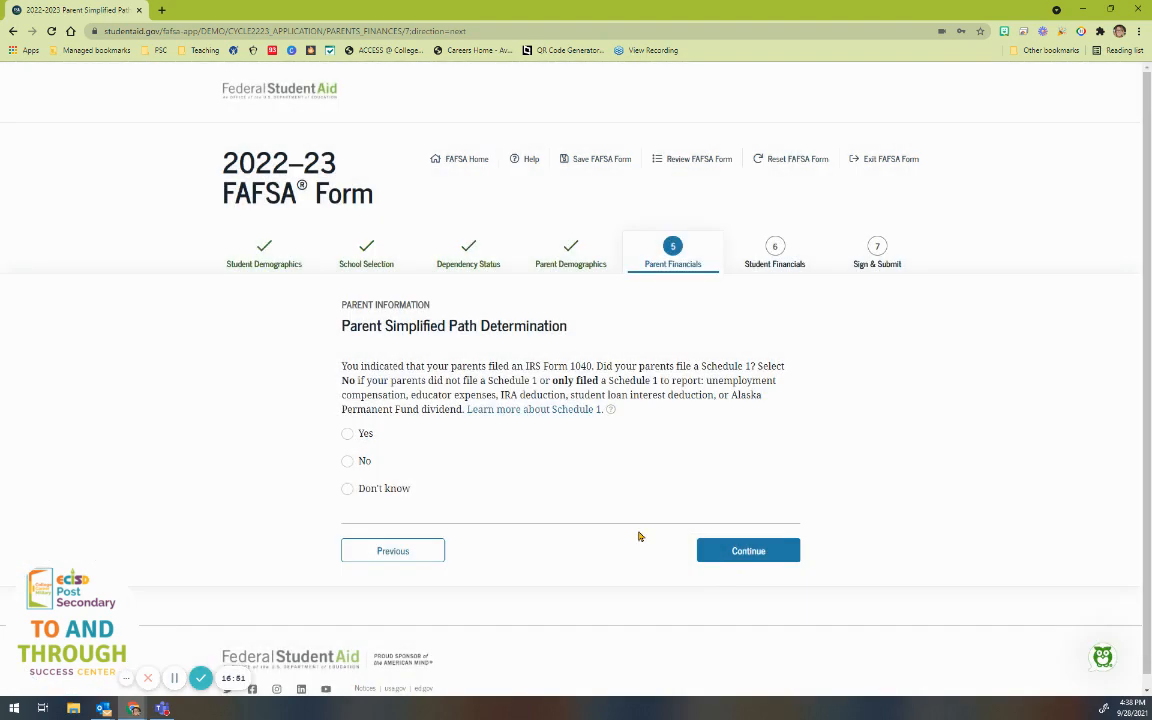
click(346, 461)
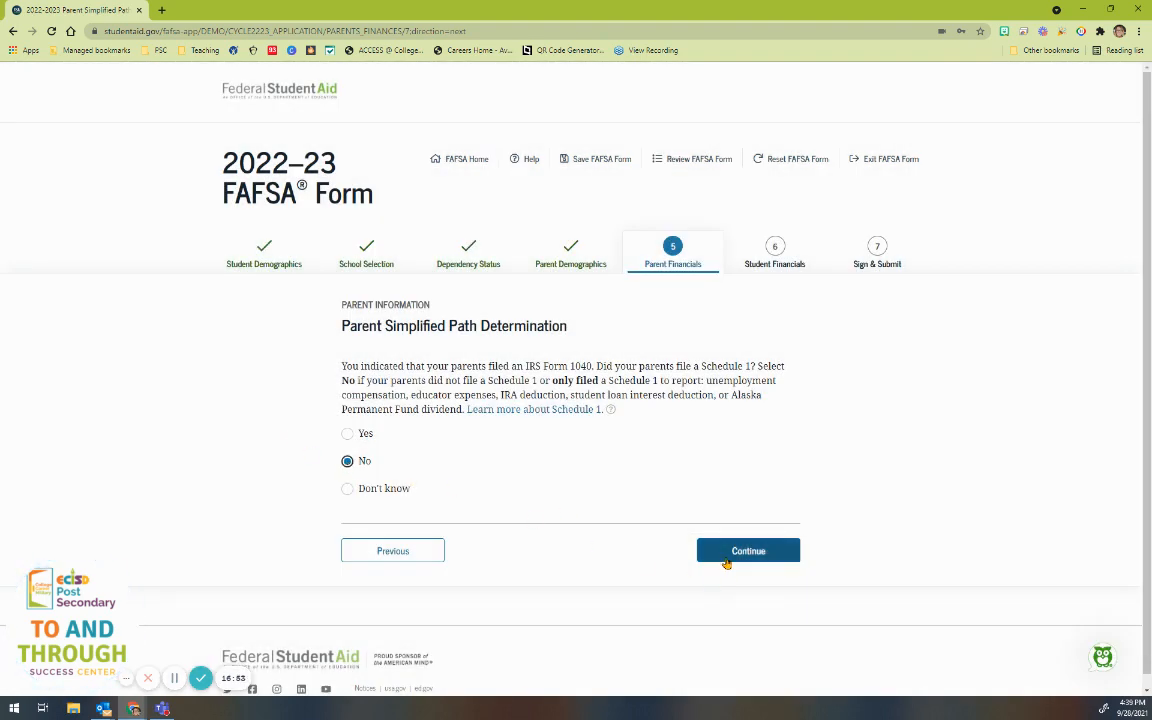
click(727, 558)
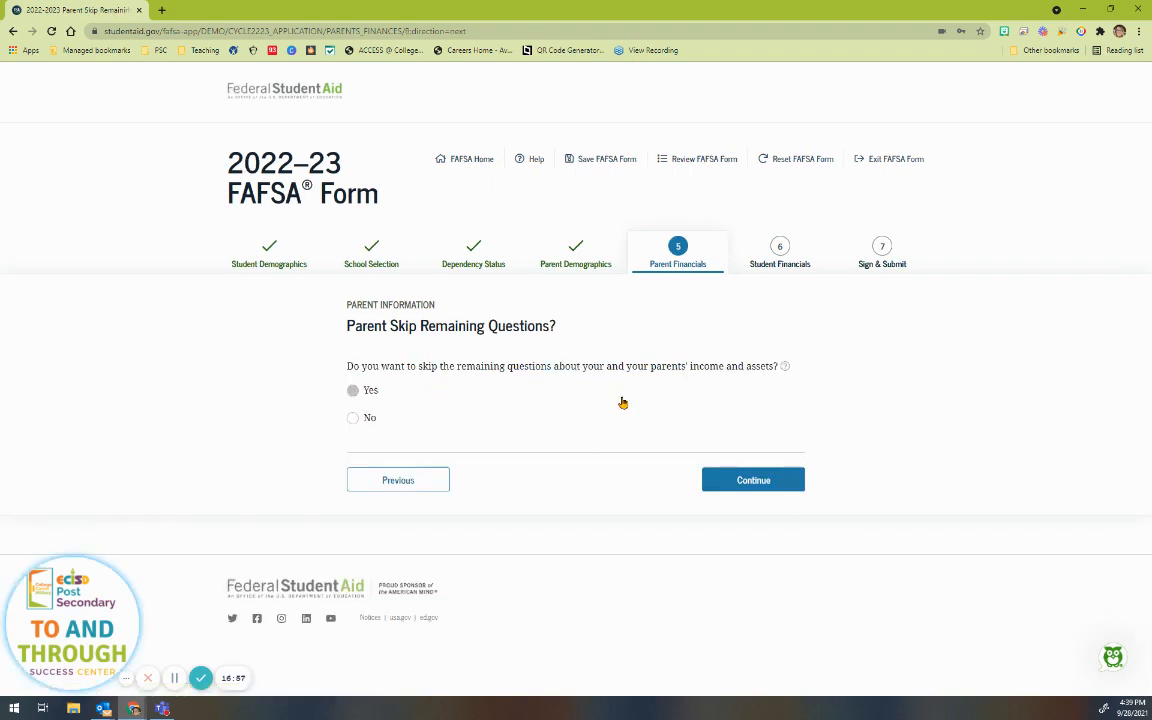
Step: After reading the help, choose Yes to skip the remaining parent income and asset questions
click(783, 367)
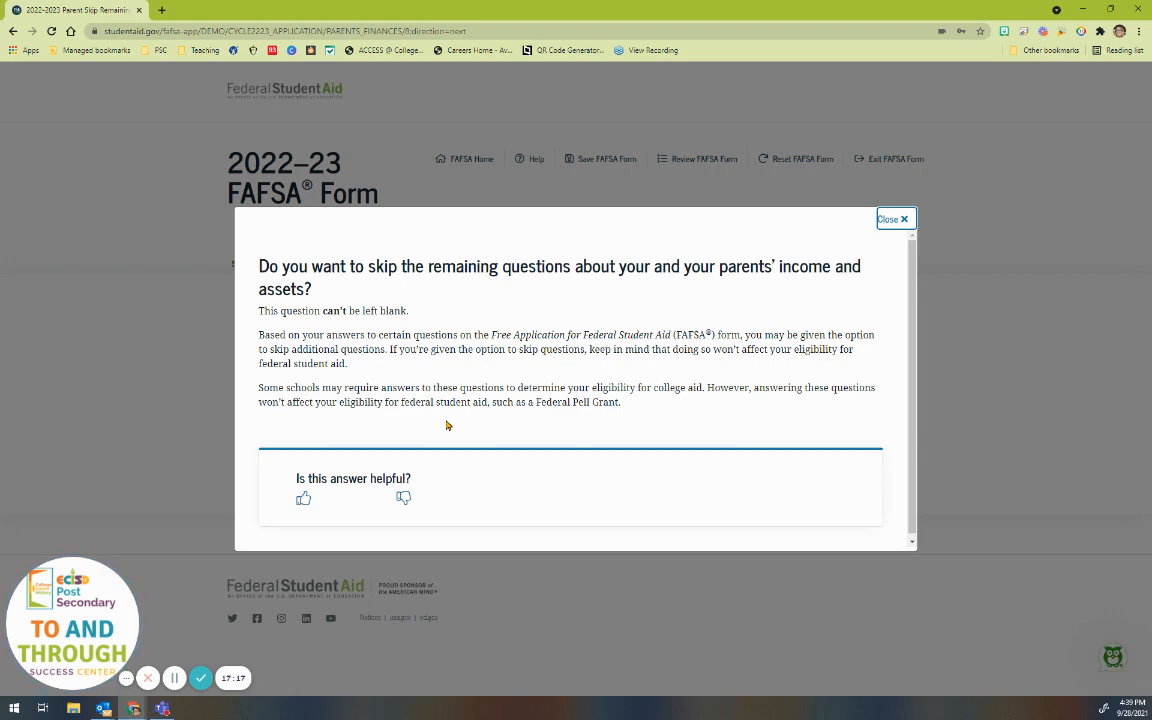
click(895, 219)
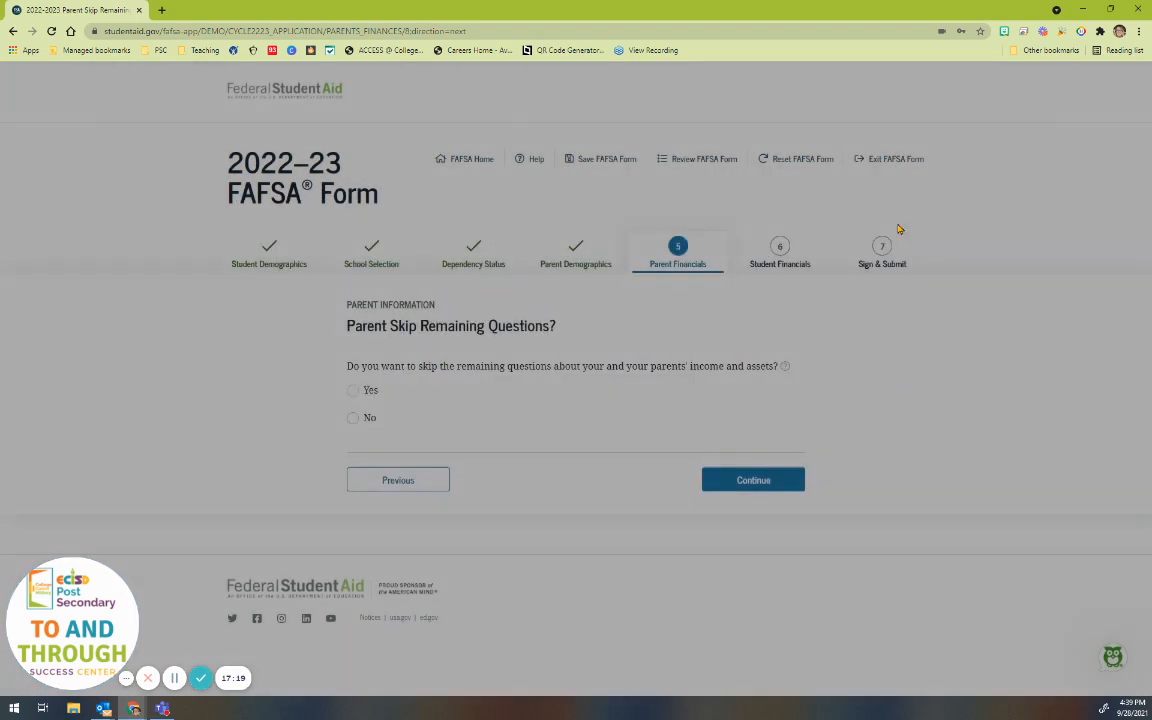
click(351, 391)
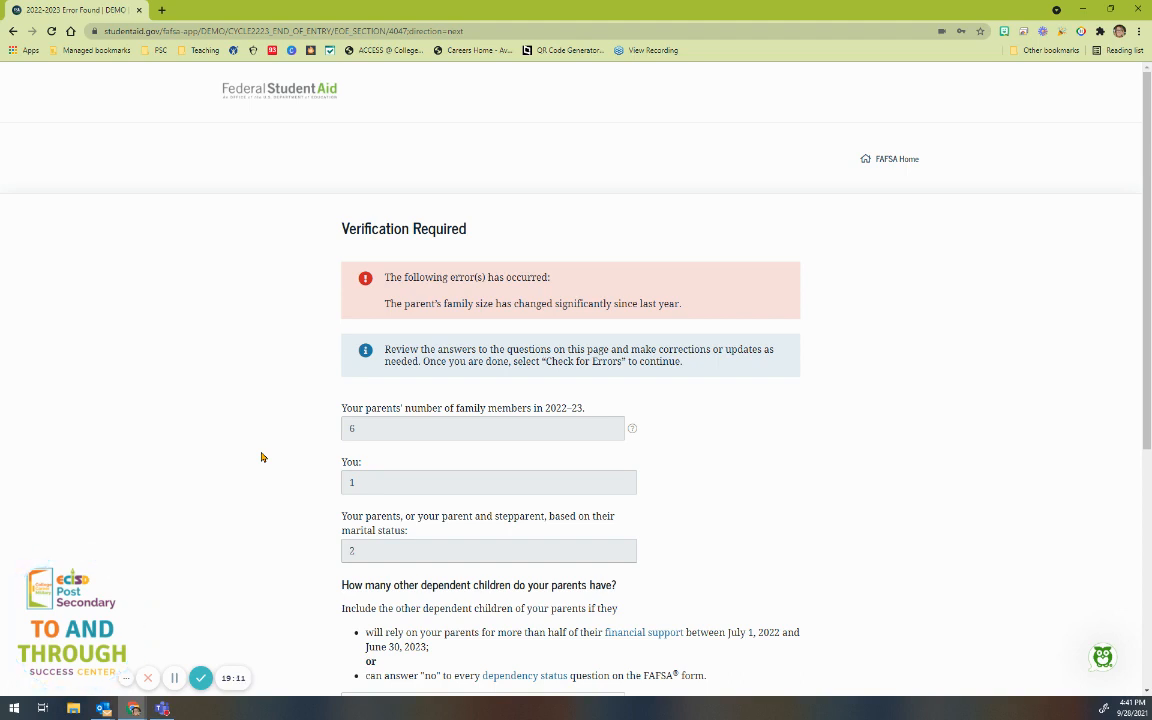
Step: Run Check for Errors on the family-size Verification Required page
scroll(262, 457, down, 2)
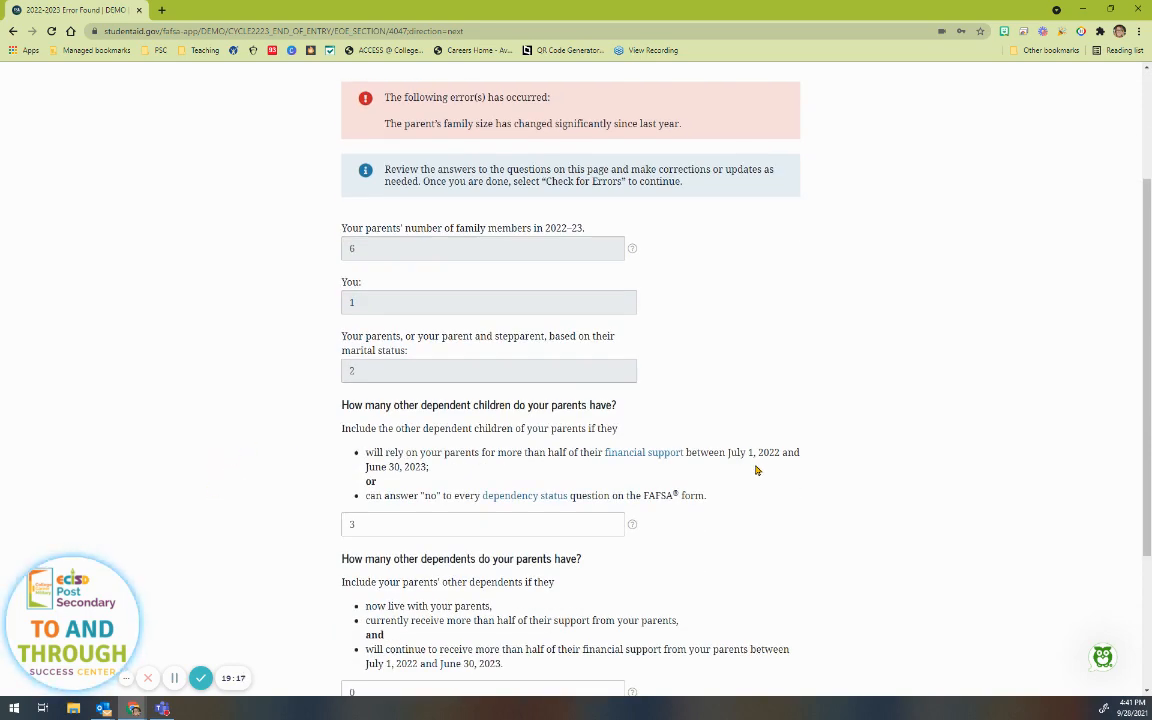
scroll(756, 470, down, 2)
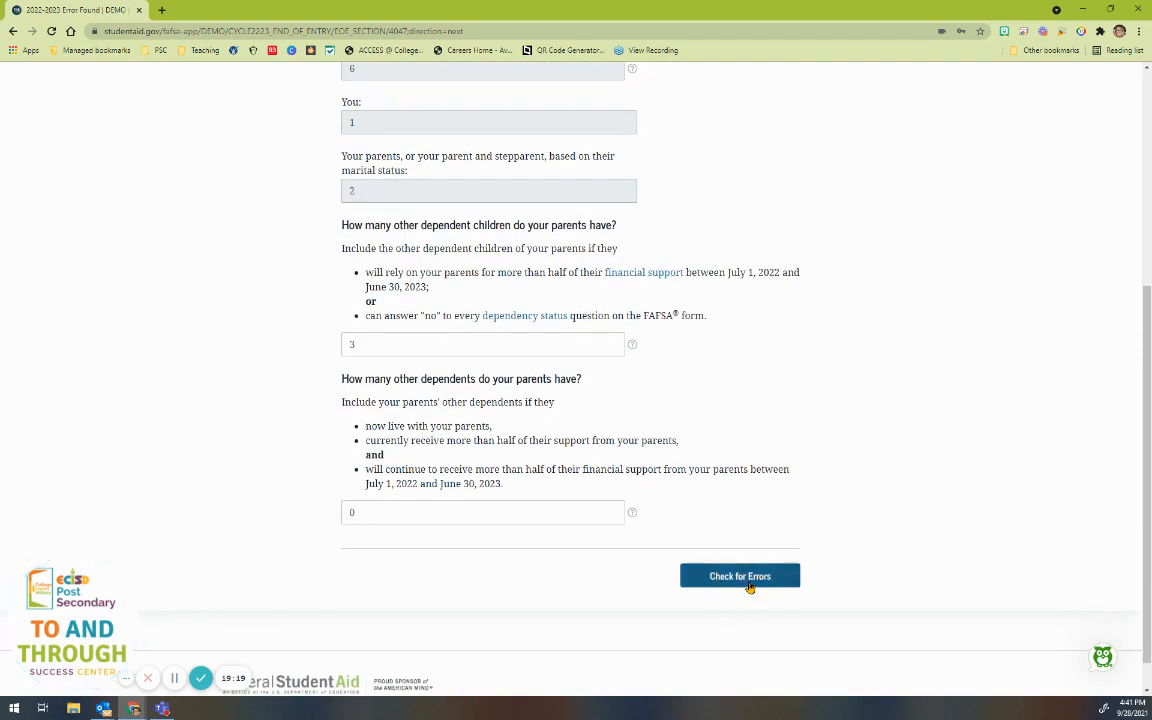
click(748, 584)
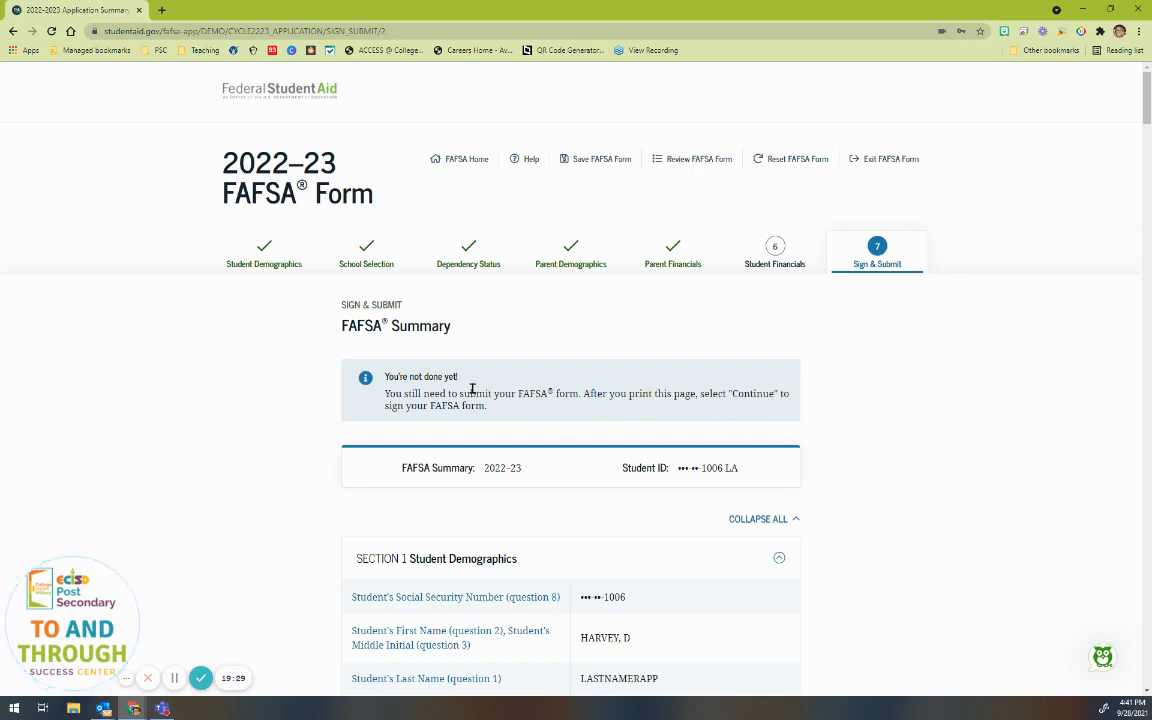
triple_click(384, 380)
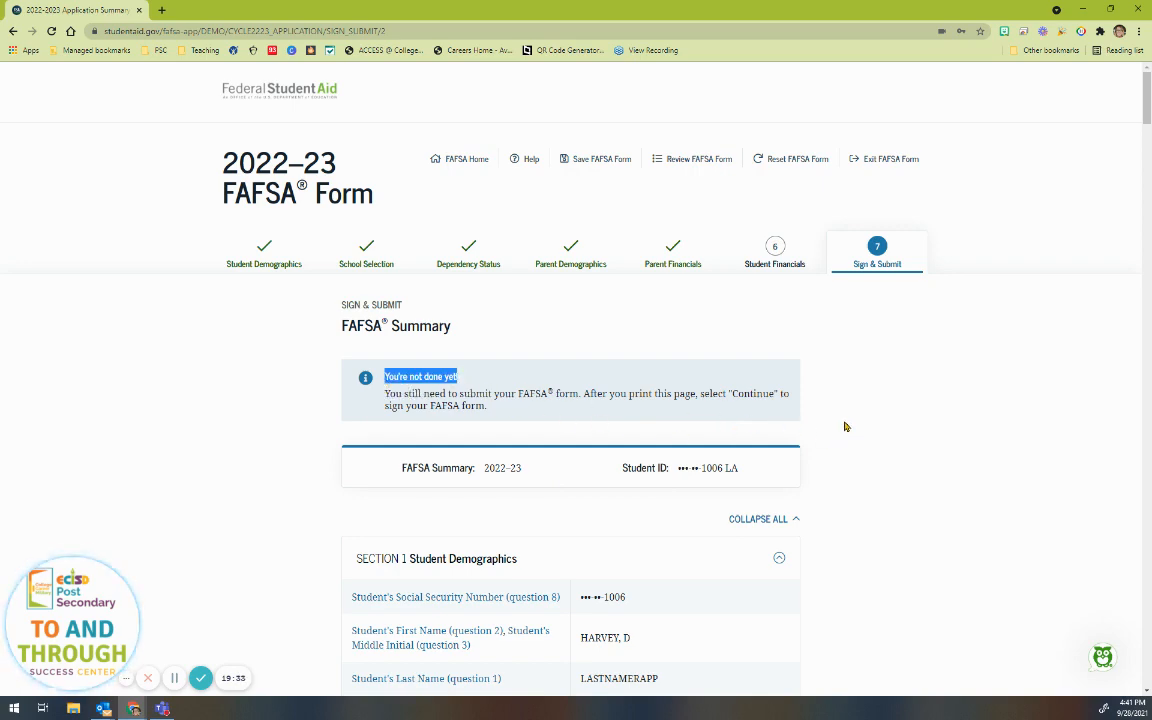
scroll(844, 427, down, 4)
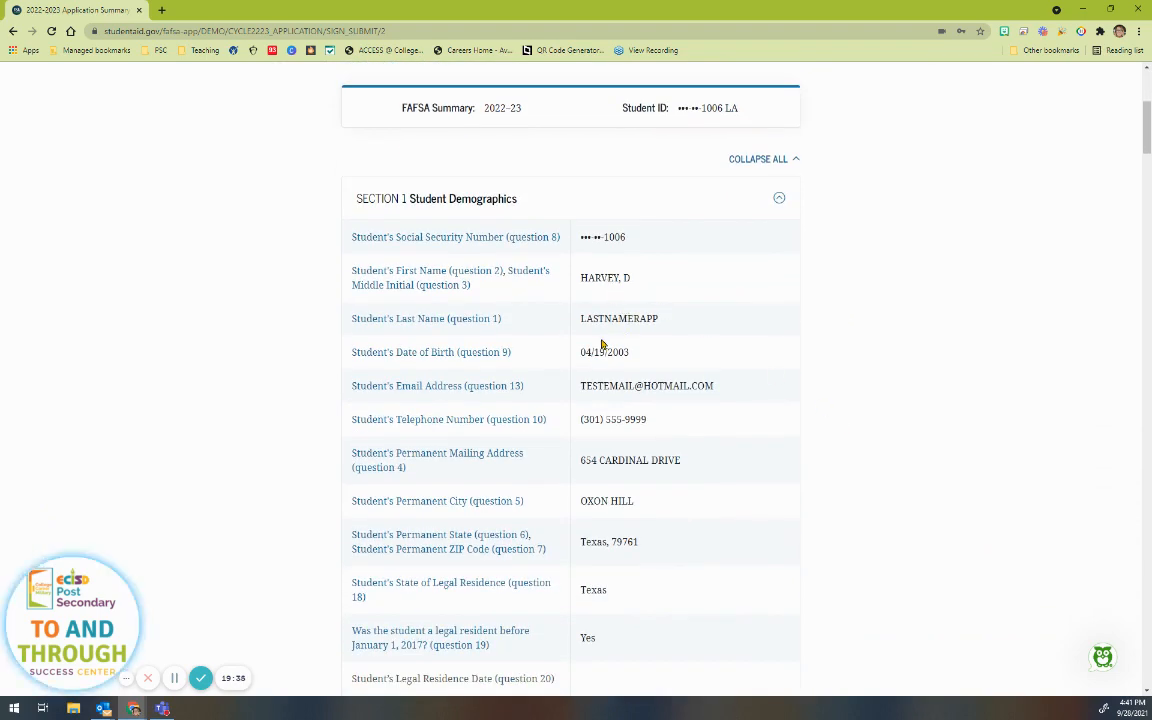
scroll(658, 486, down, 3)
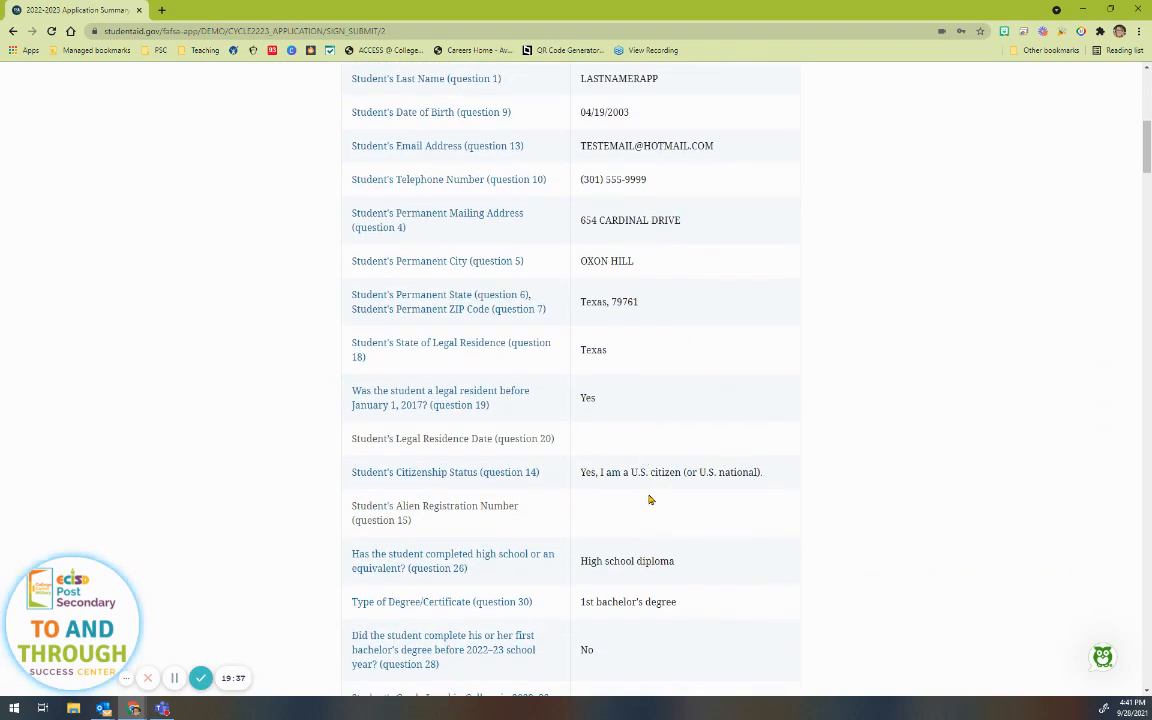
scroll(649, 499, down, 6)
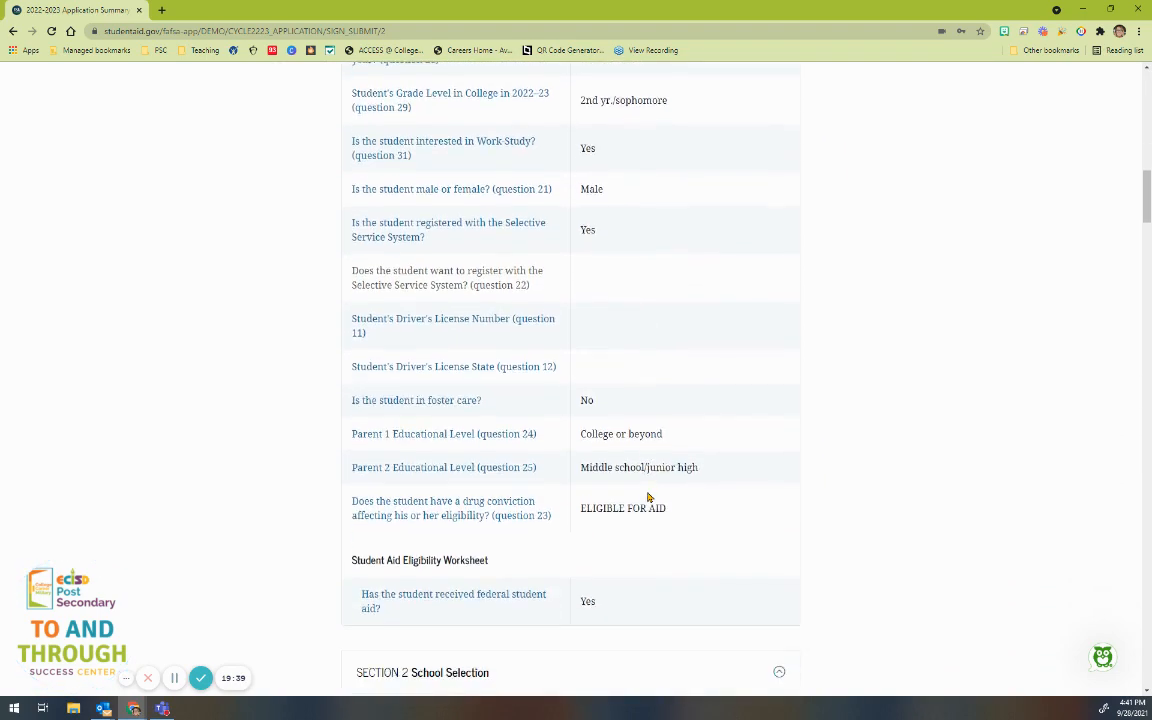
scroll(648, 497, down, 8)
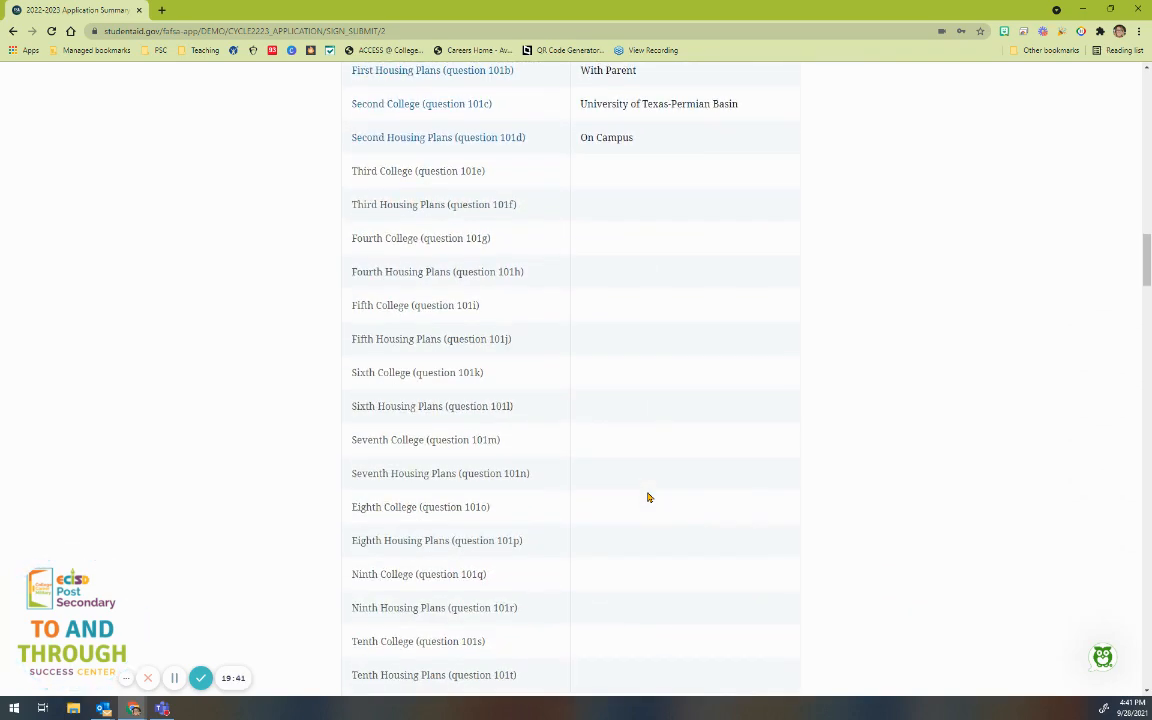
scroll(648, 497, down, 10)
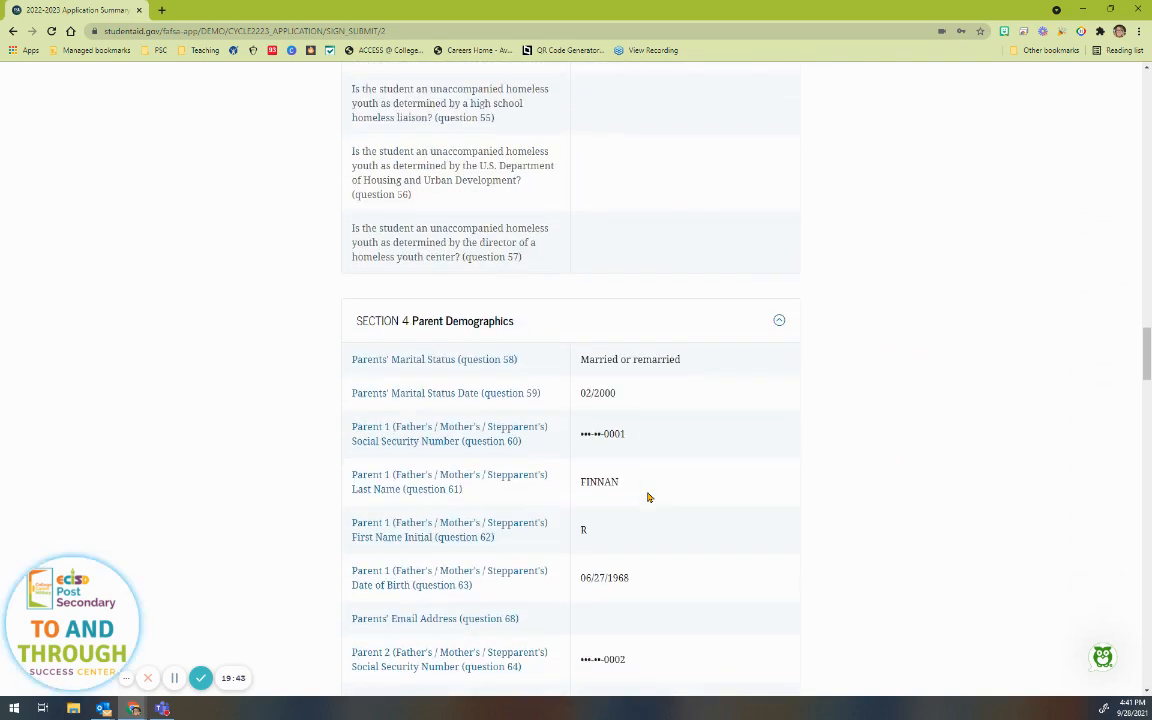
scroll(645, 520, down, 5)
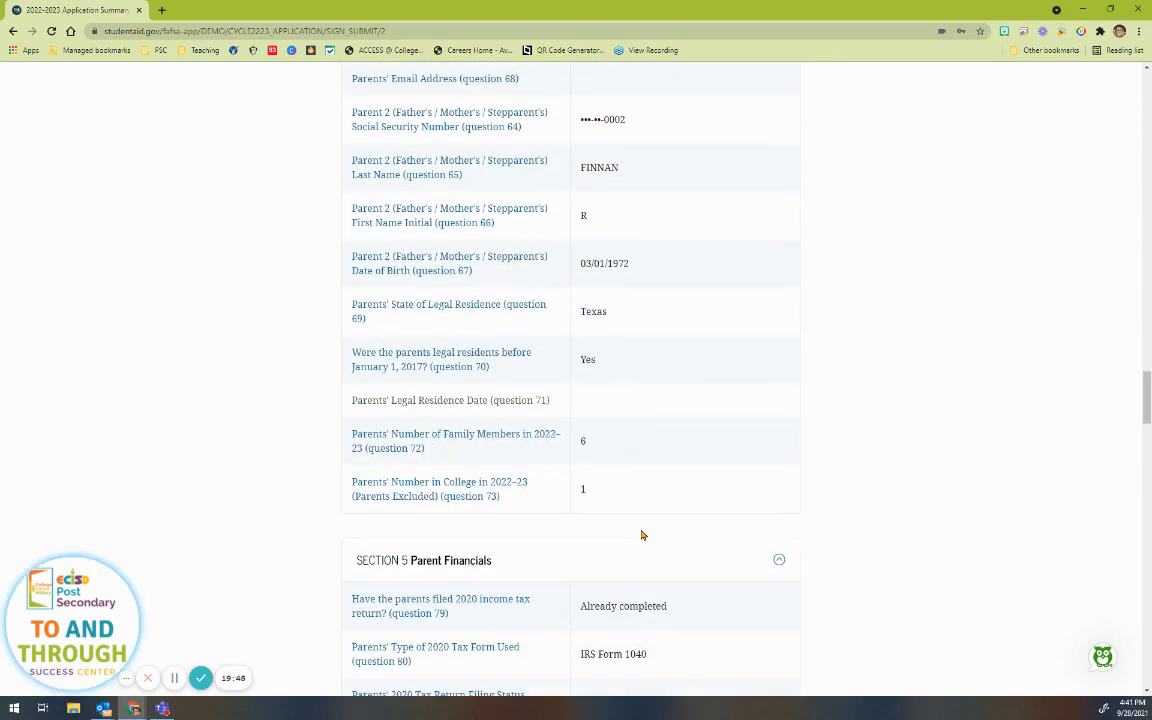
scroll(642, 535, down, 5)
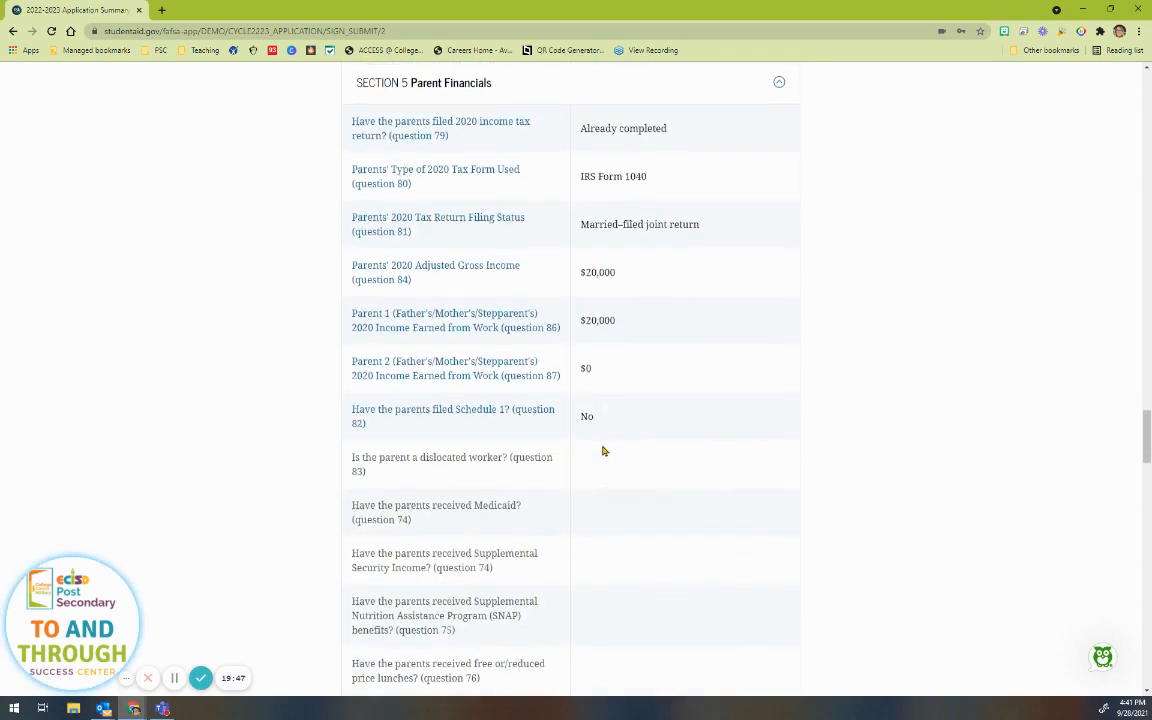
scroll(603, 451, down, 4)
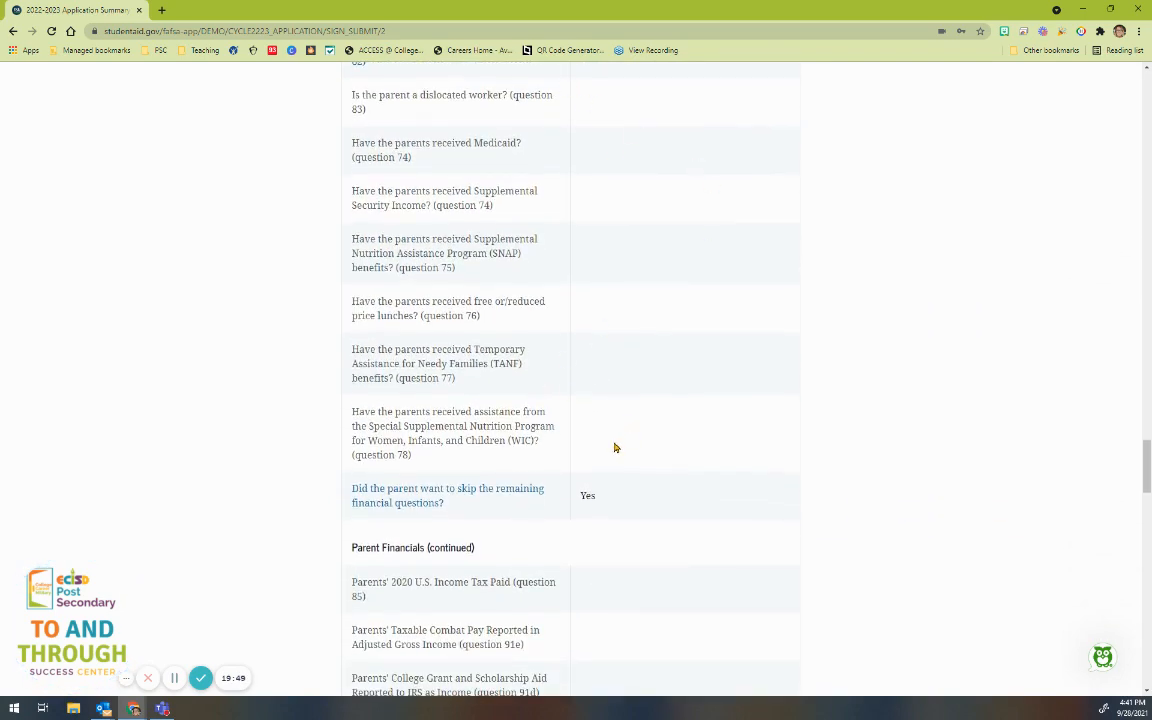
scroll(630, 447, down, 4)
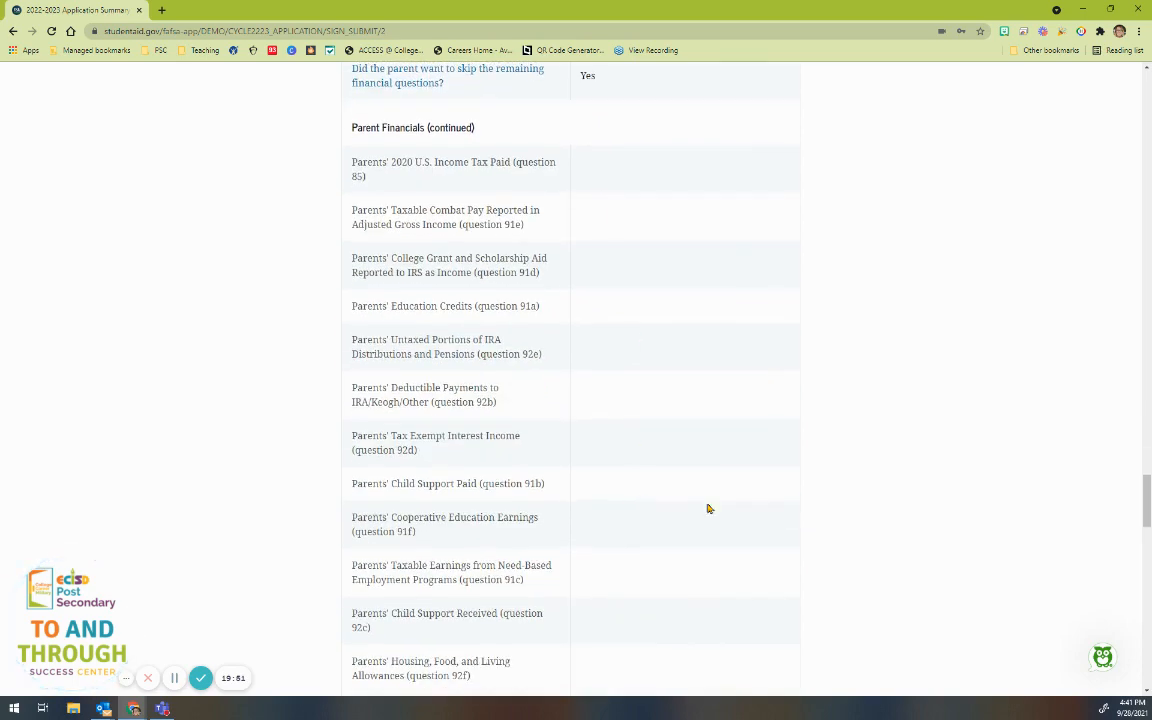
scroll(600, 605, down, 10)
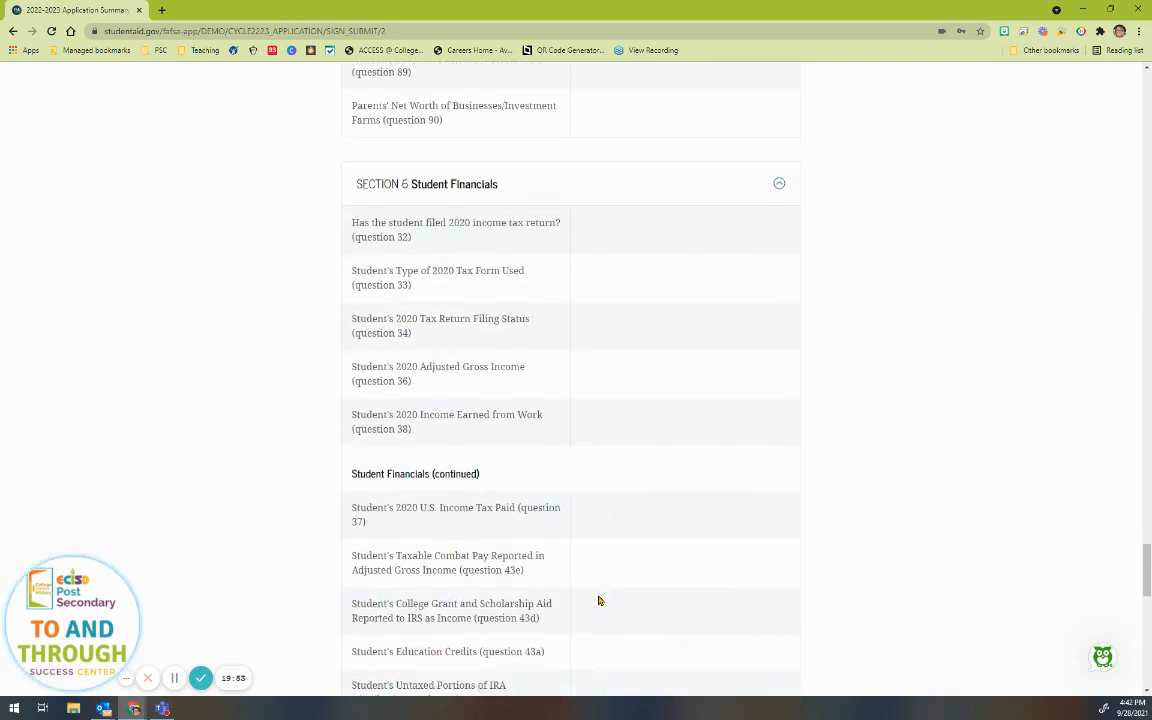
scroll(599, 600, down, 12)
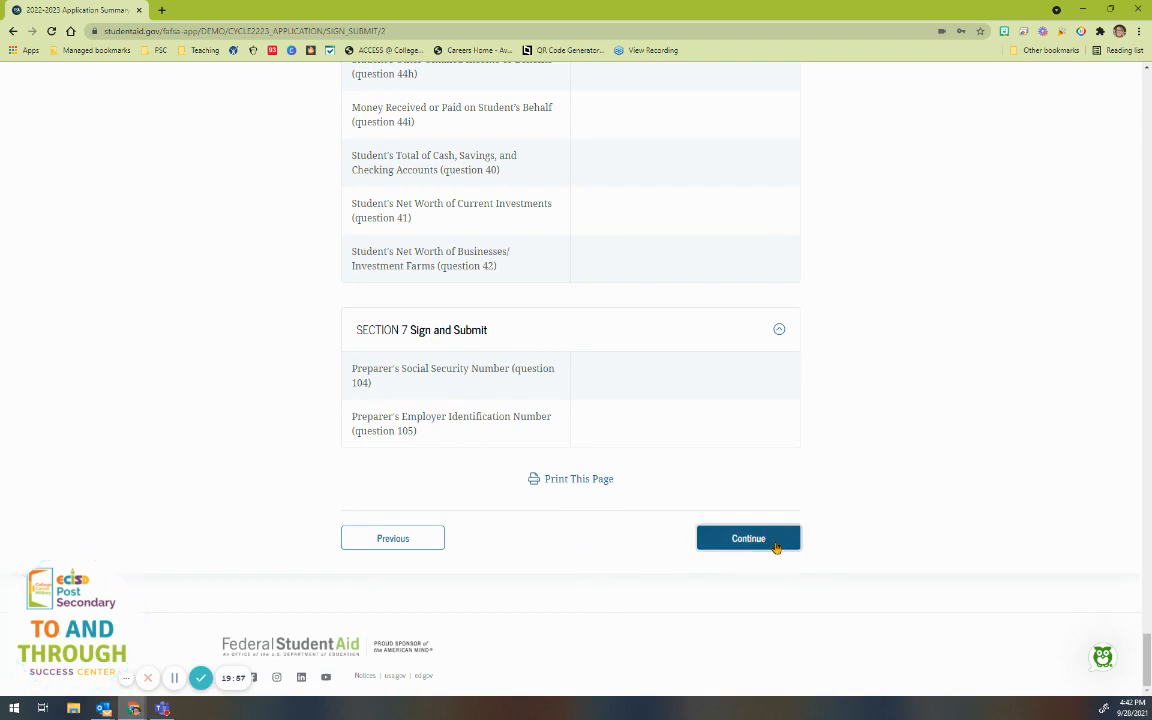
Step: Agree to the student certification terms and sign the FAFSA form as the student
click(799, 547)
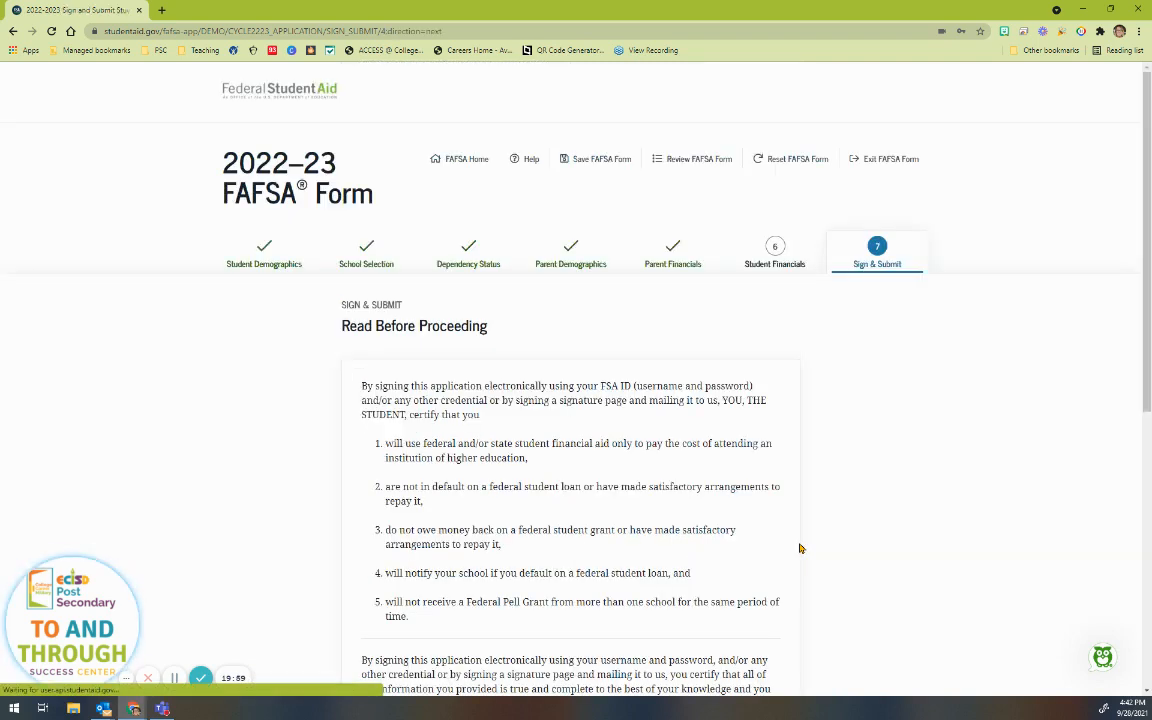
scroll(797, 535, down, 5)
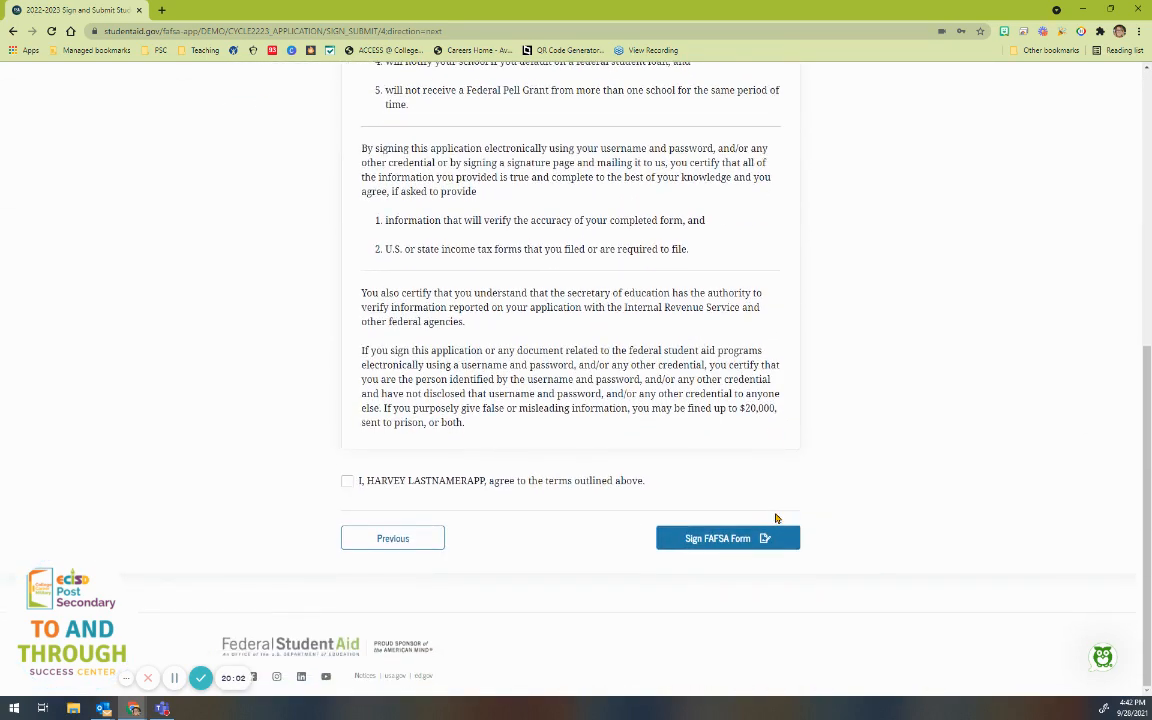
click(347, 482)
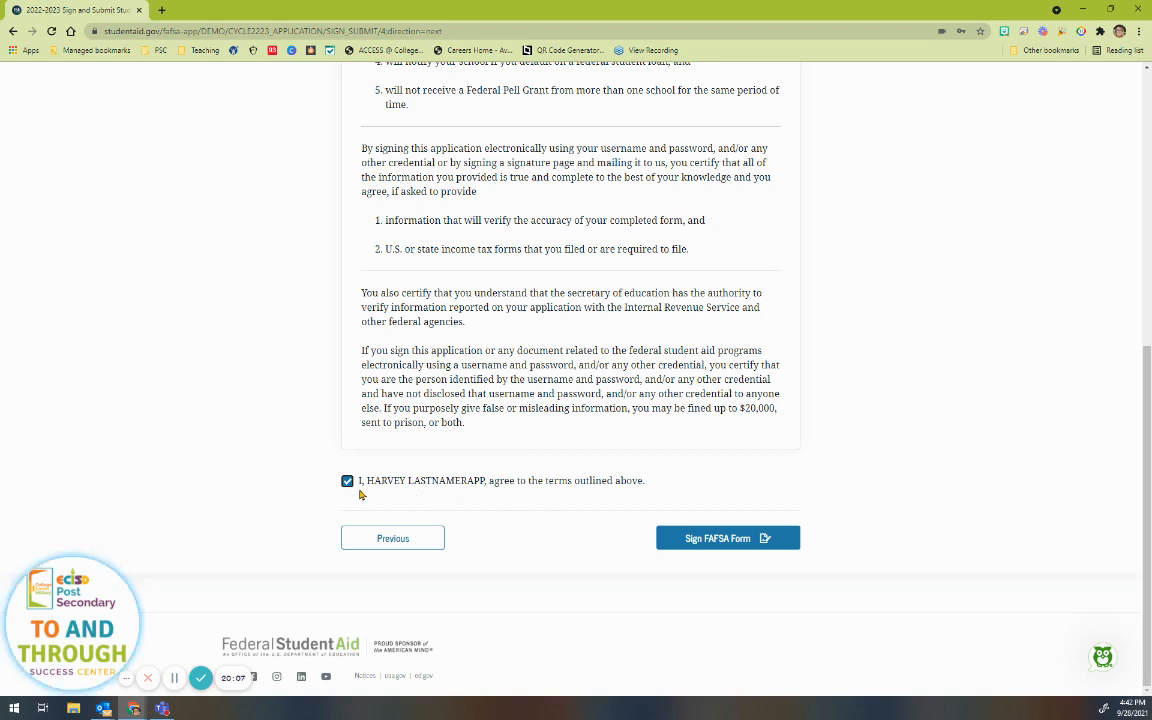
click(728, 540)
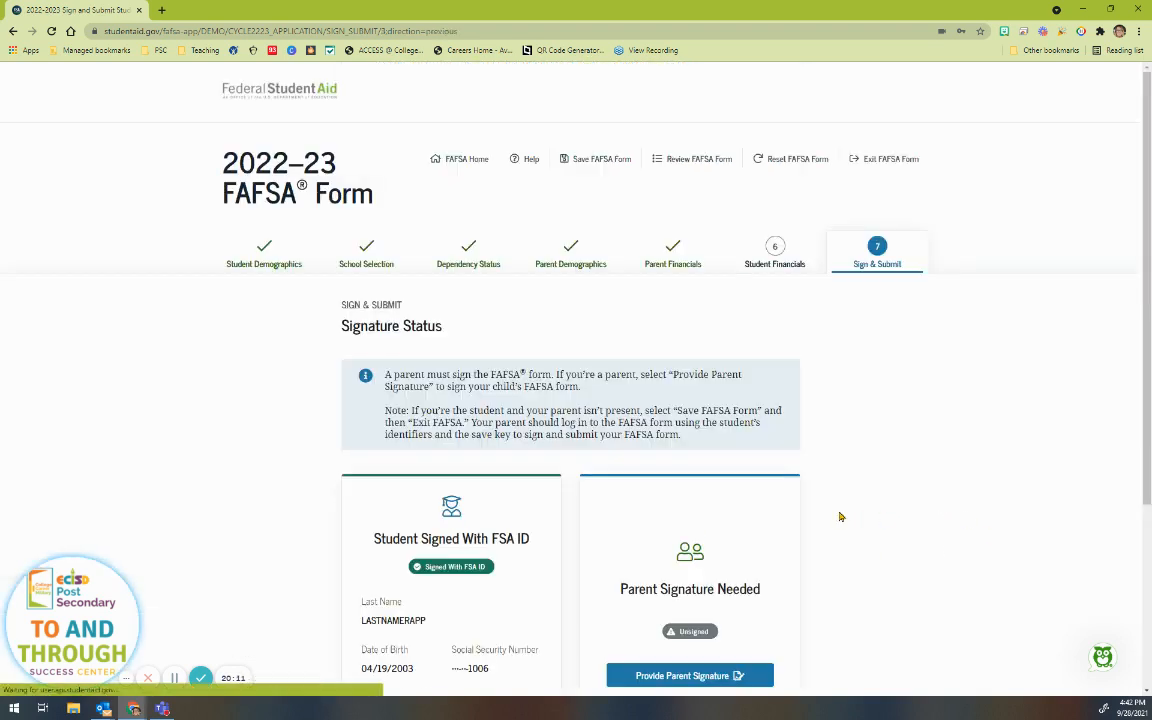
Step: Choose Provide Parent Signature and pick Parent 1 on the 'Which parent are you?' page
scroll(540, 580, down, 2)
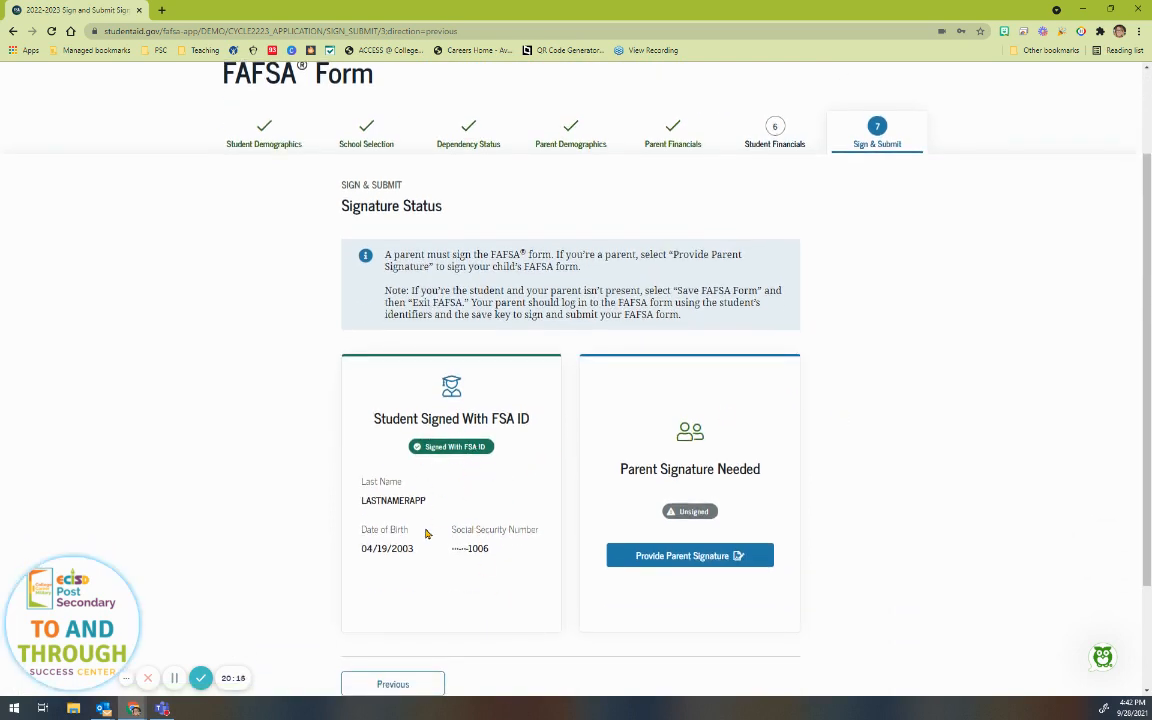
scroll(600, 537, down, 1)
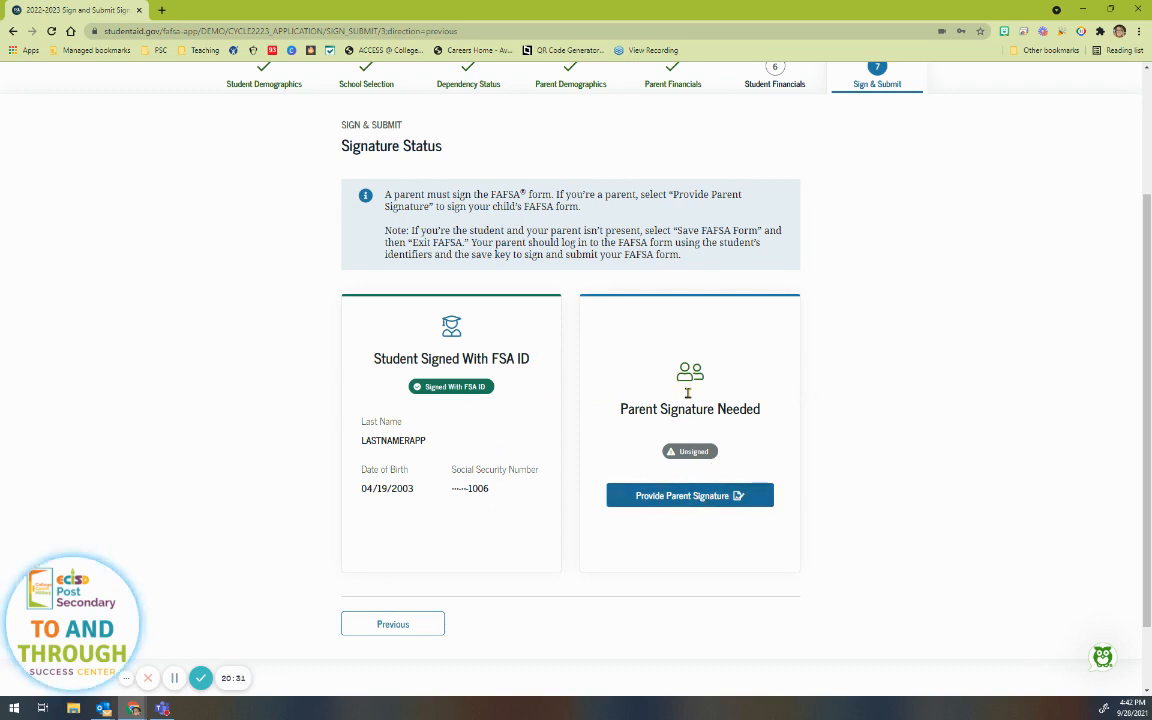
click(700, 496)
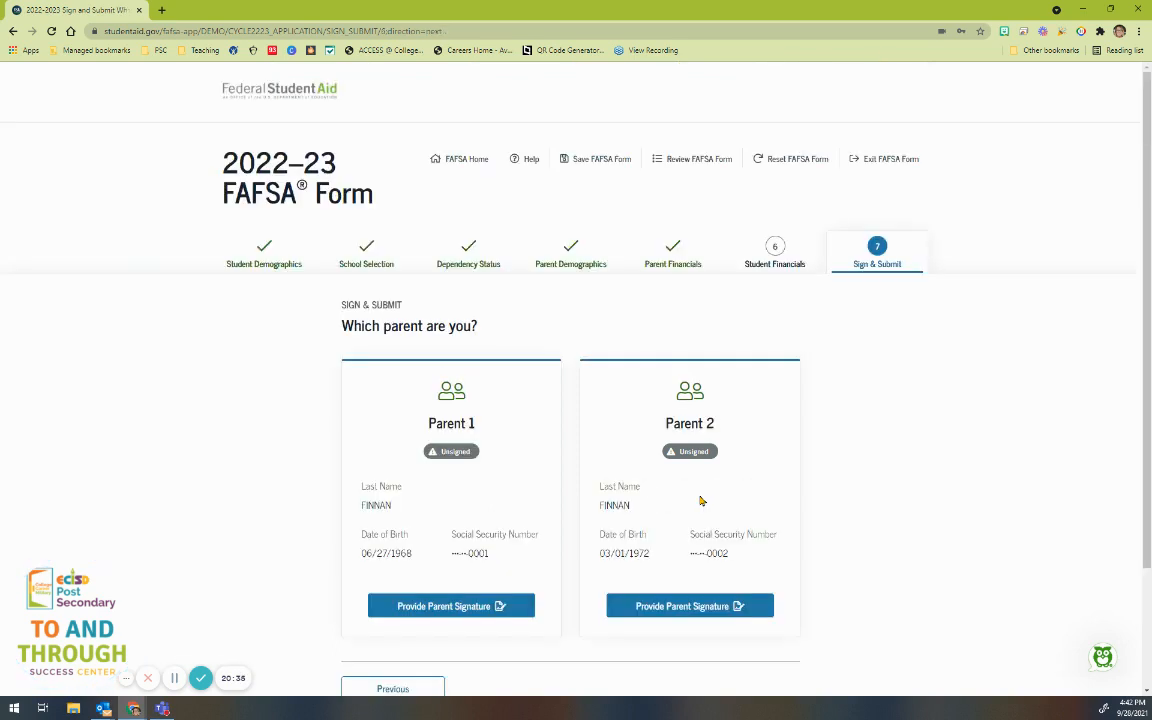
scroll(836, 527, down, 2)
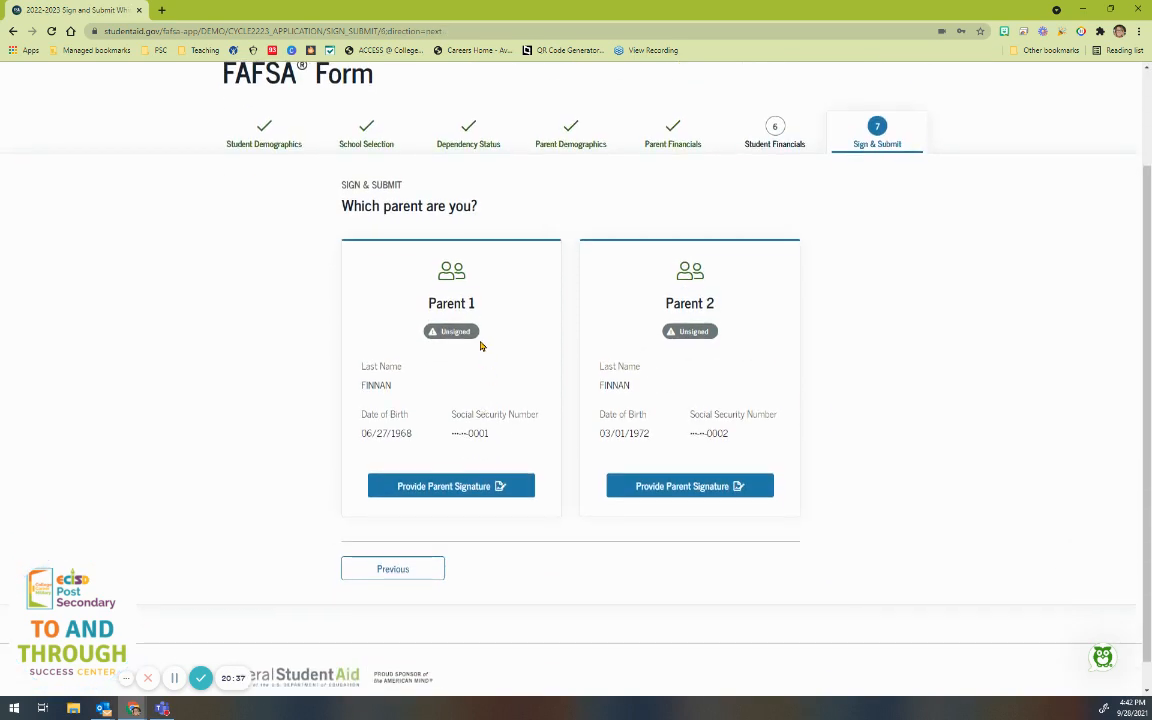
click(451, 486)
scroll(523, 522, down, 3)
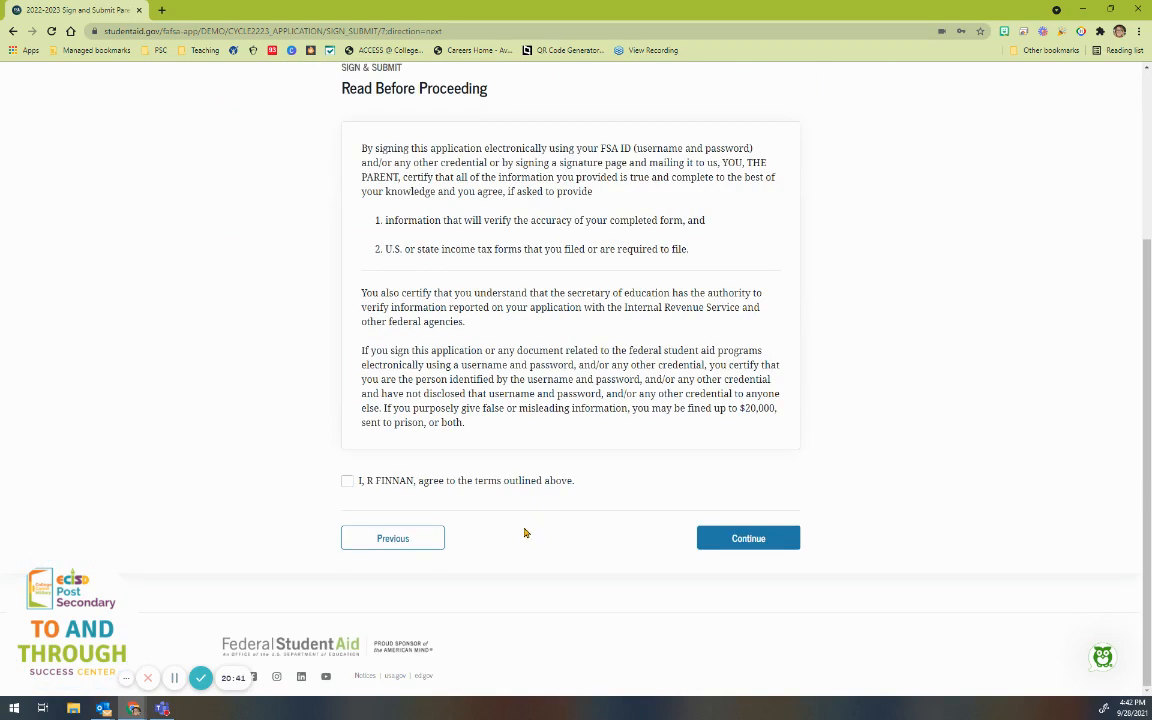
Step: Agree to Parent 1's terms, clear the autofilled username, and go to Other Options to Sign and Submit
click(347, 480)
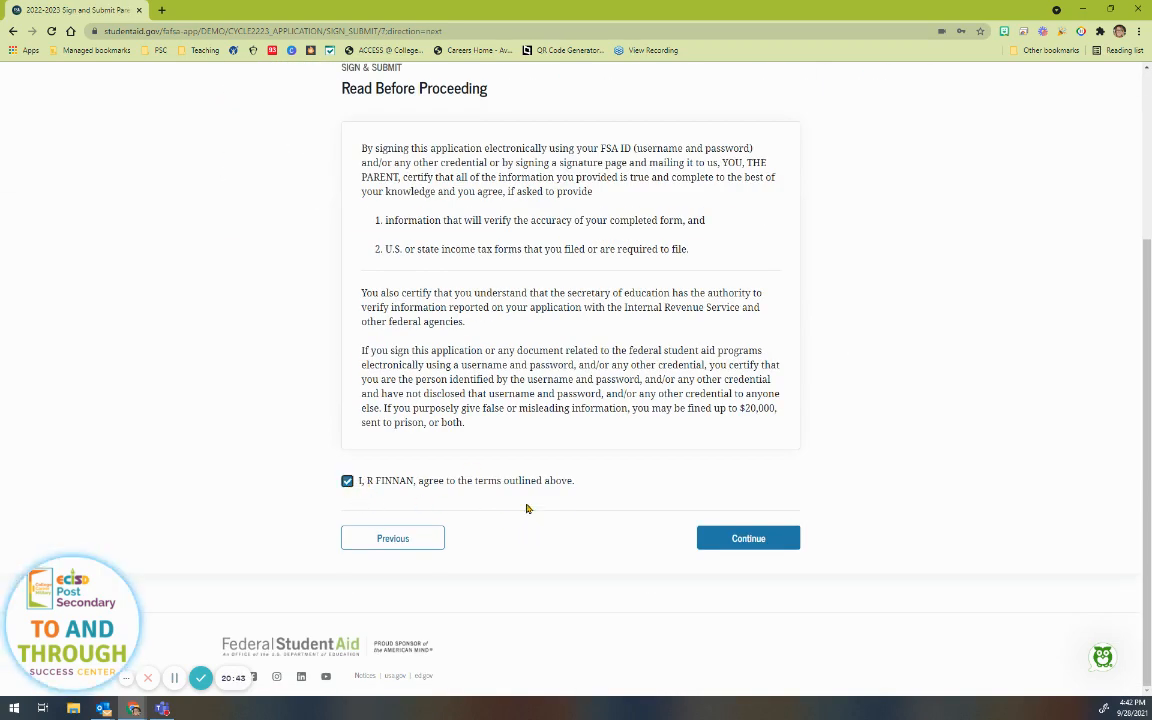
click(748, 538)
scroll(513, 588, down, 2)
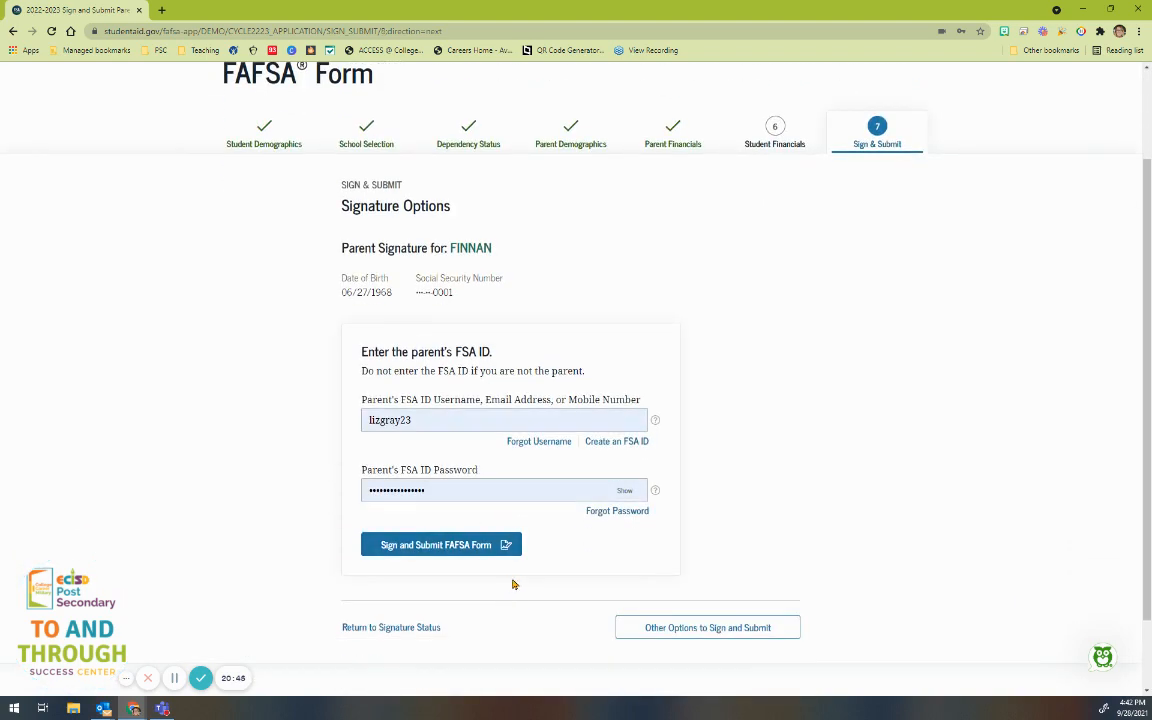
double_click(412, 420)
key(BackSpace)
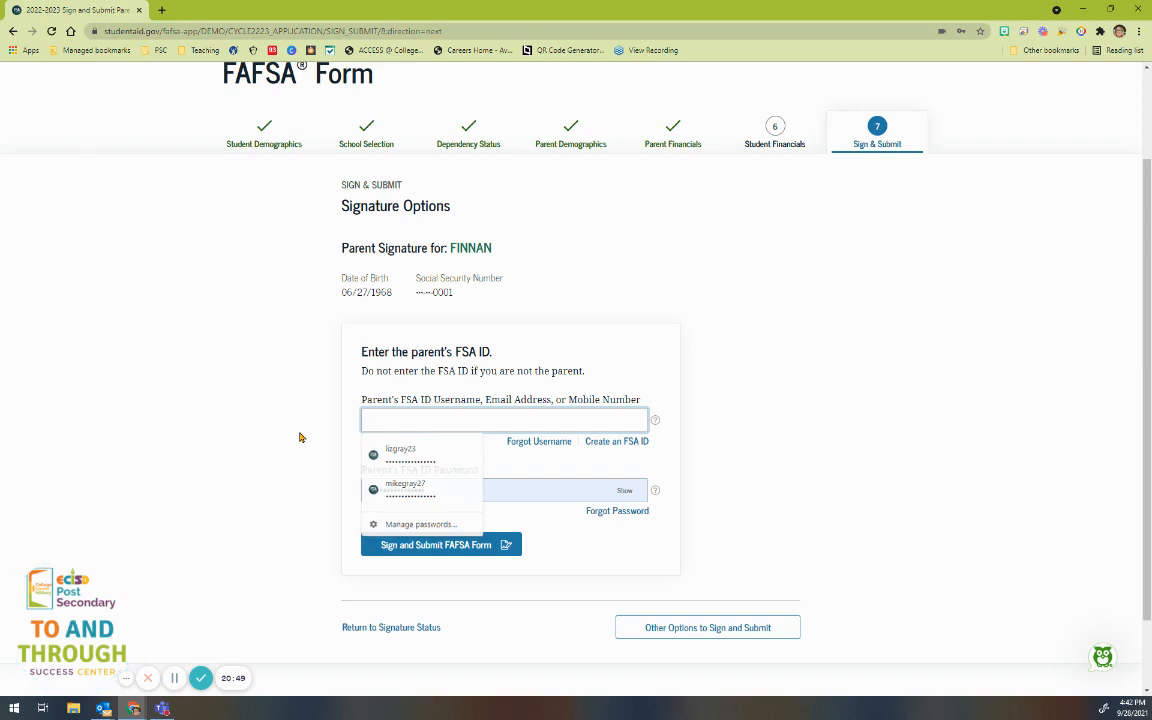
click(293, 448)
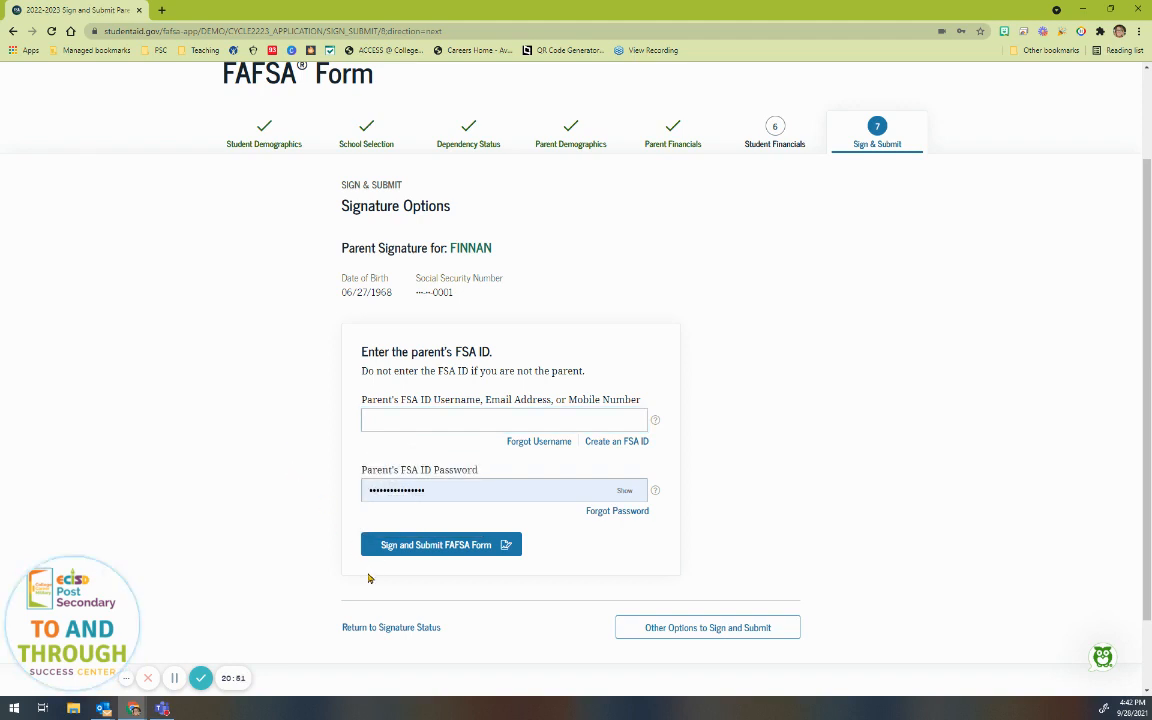
click(690, 630)
Step: Select 'Submit without signatures' for the parent and continue to Signature Status
scroll(660, 600, down, 3)
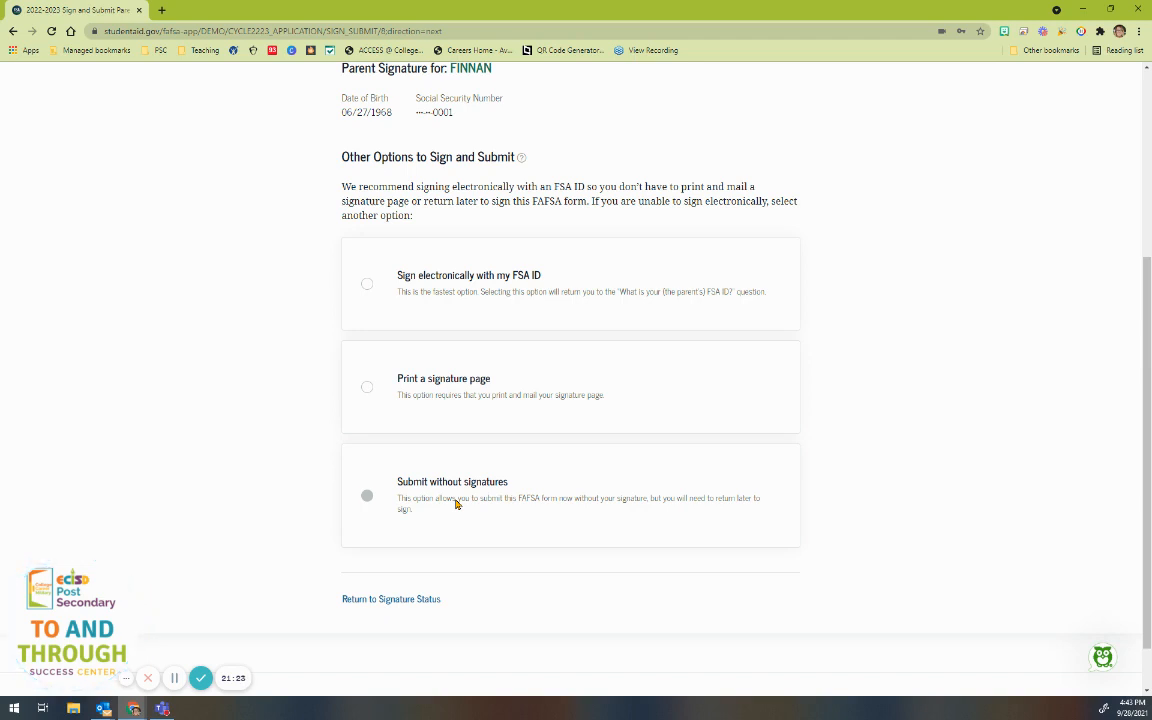
click(398, 485)
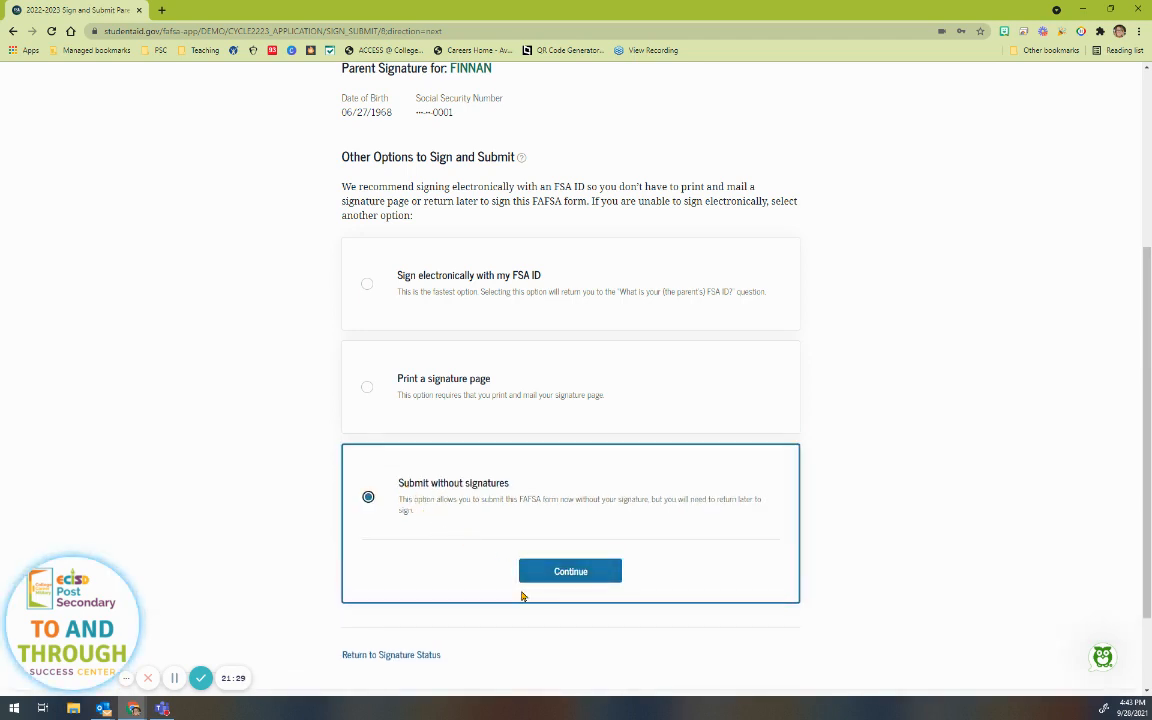
click(536, 578)
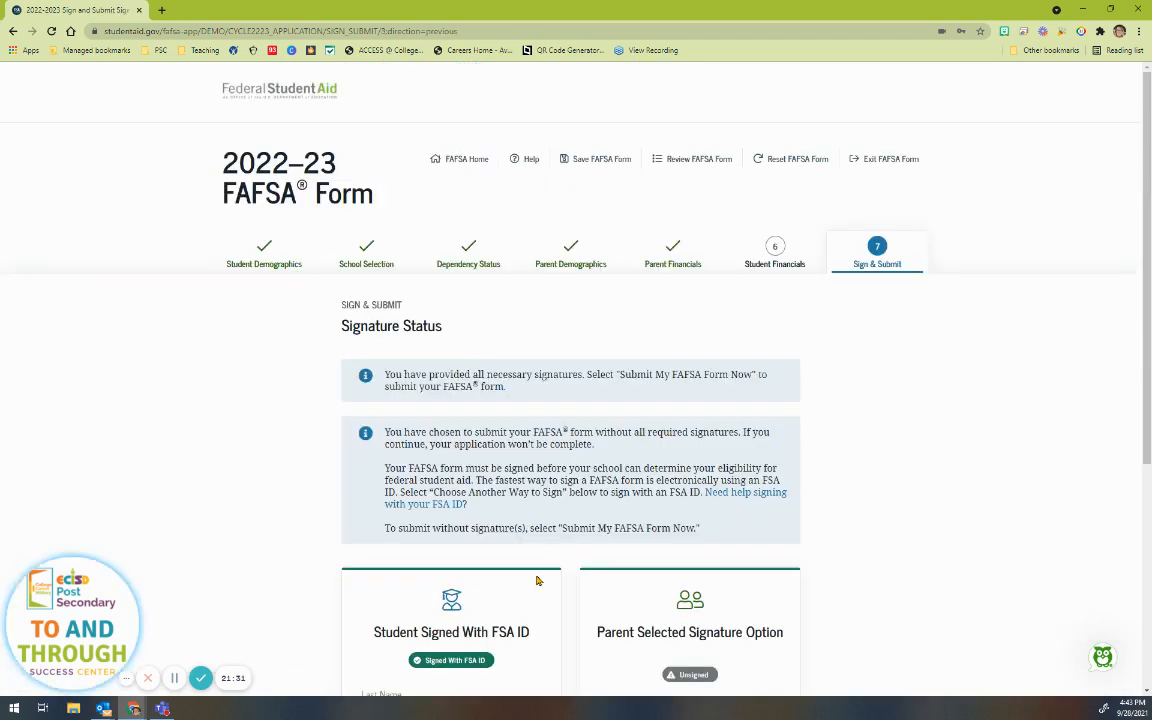
Step: Submit the 2022–23 FAFSA form with Submit My FAFSA Form Now
scroll(709, 521, down, 4)
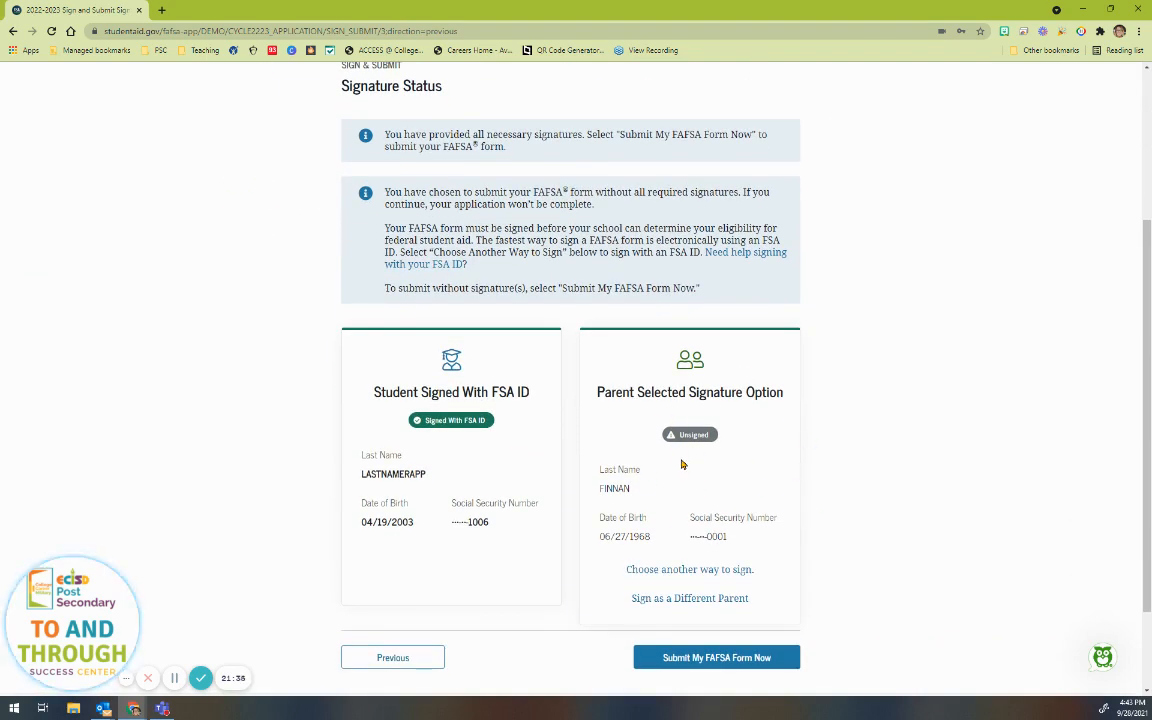
scroll(816, 536, down, 2)
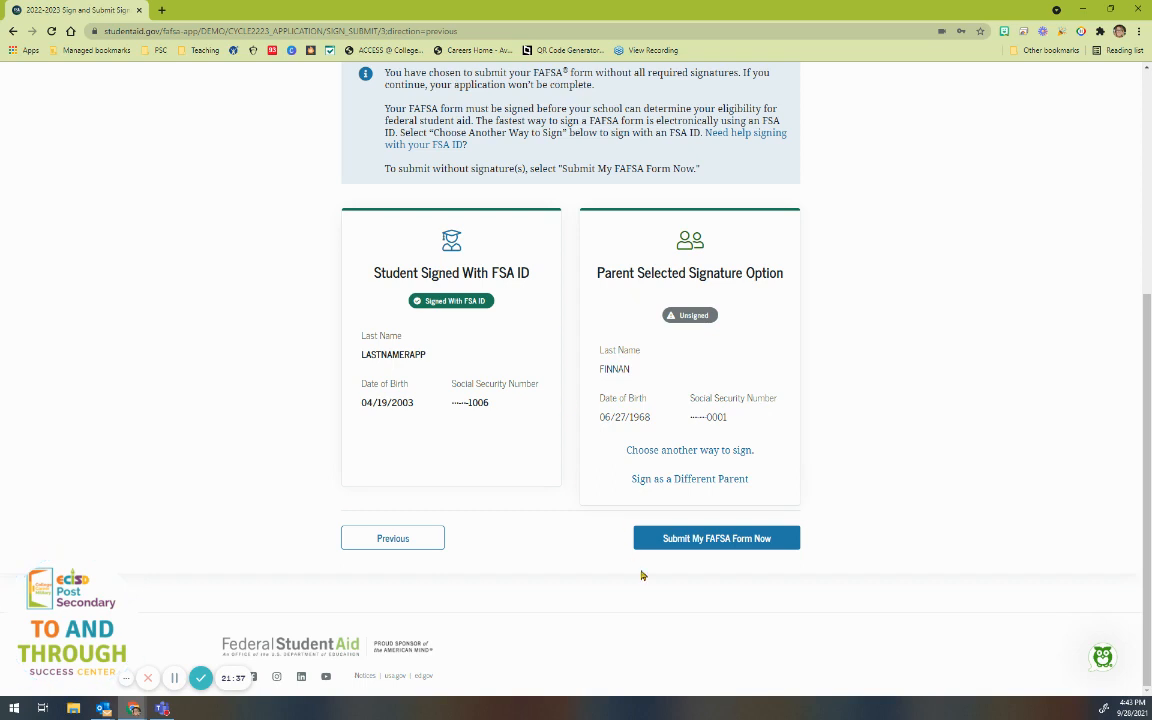
click(705, 545)
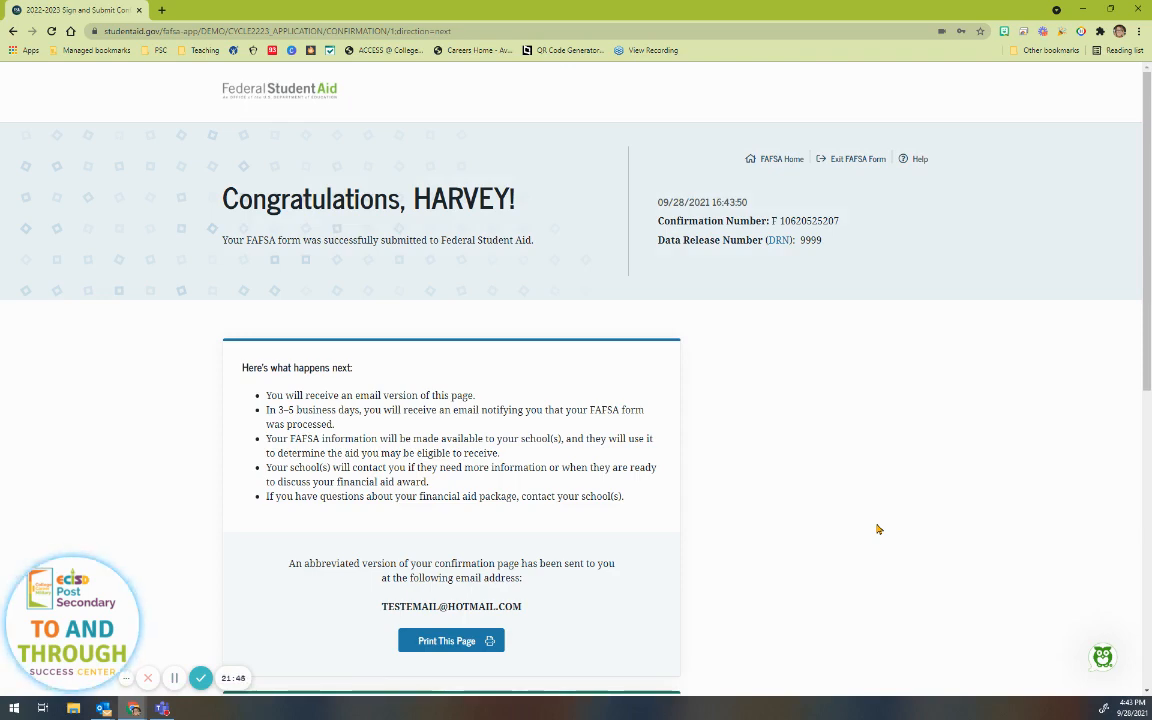
scroll(836, 542, down, 2)
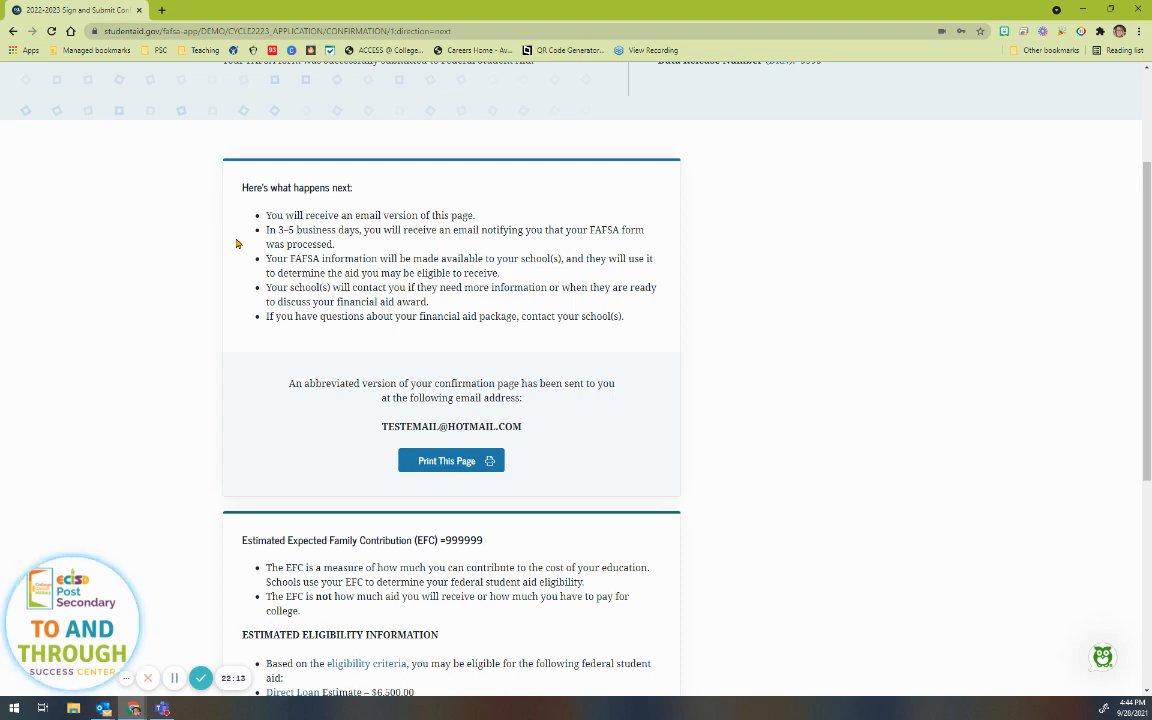
scroll(211, 291, down, 4)
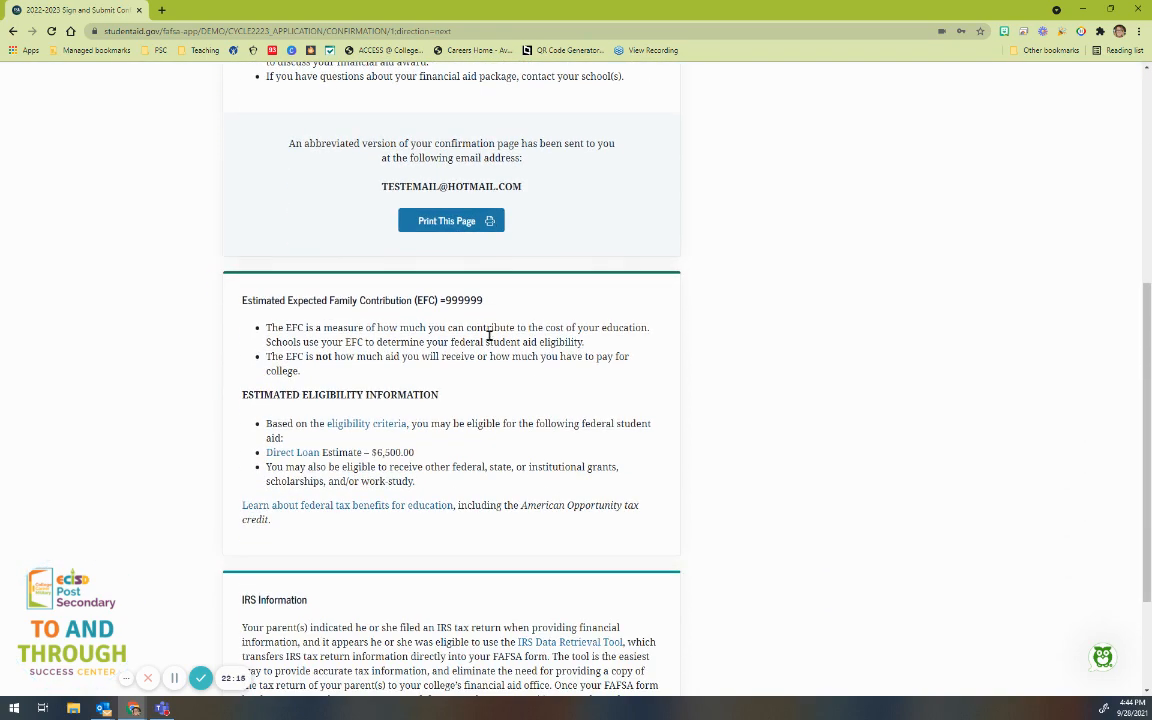
drag(482, 300, 243, 301)
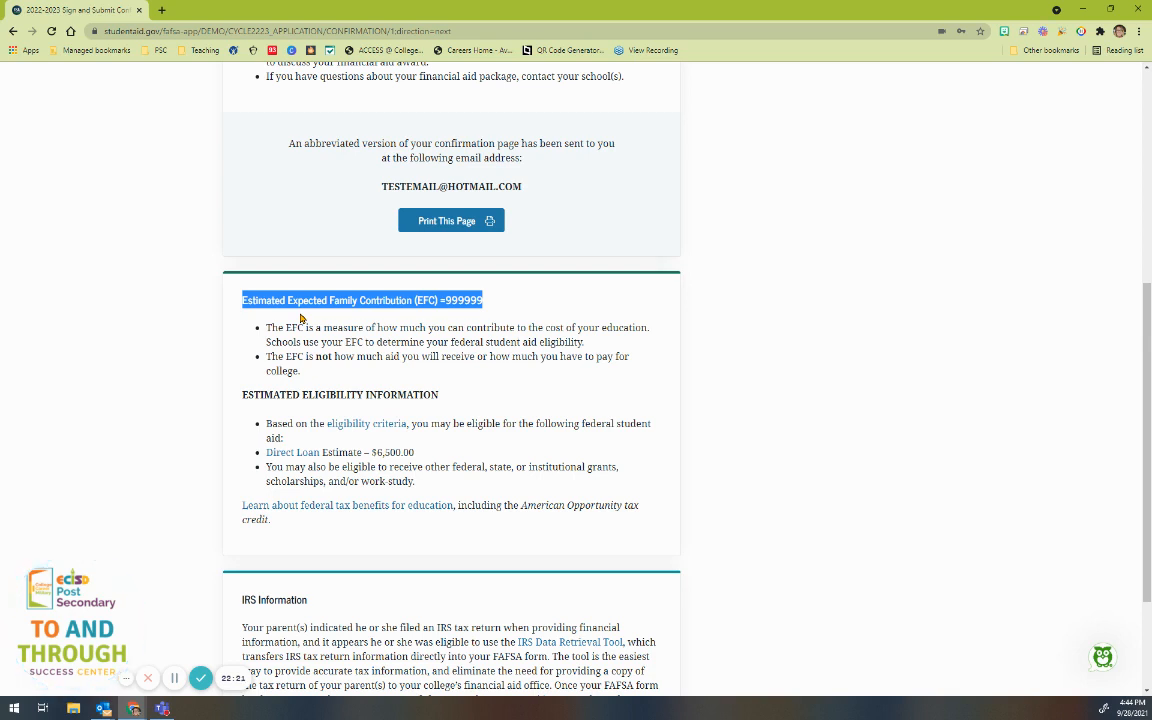
click(472, 336)
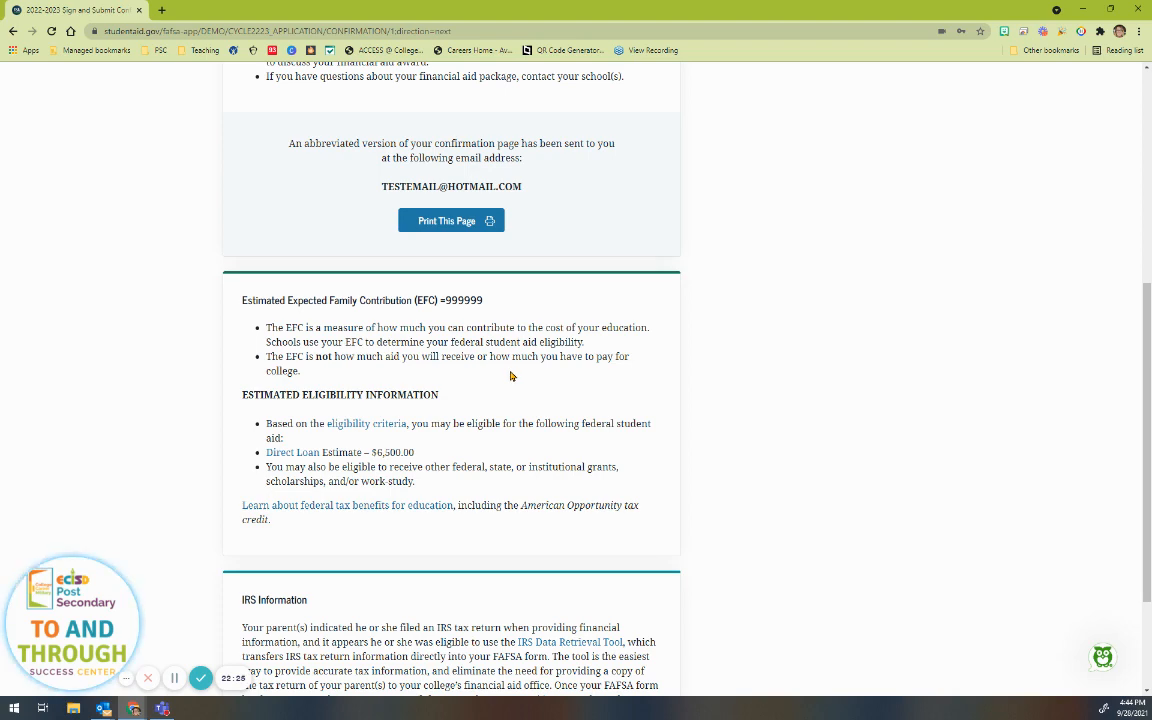
scroll(510, 376, up, 5)
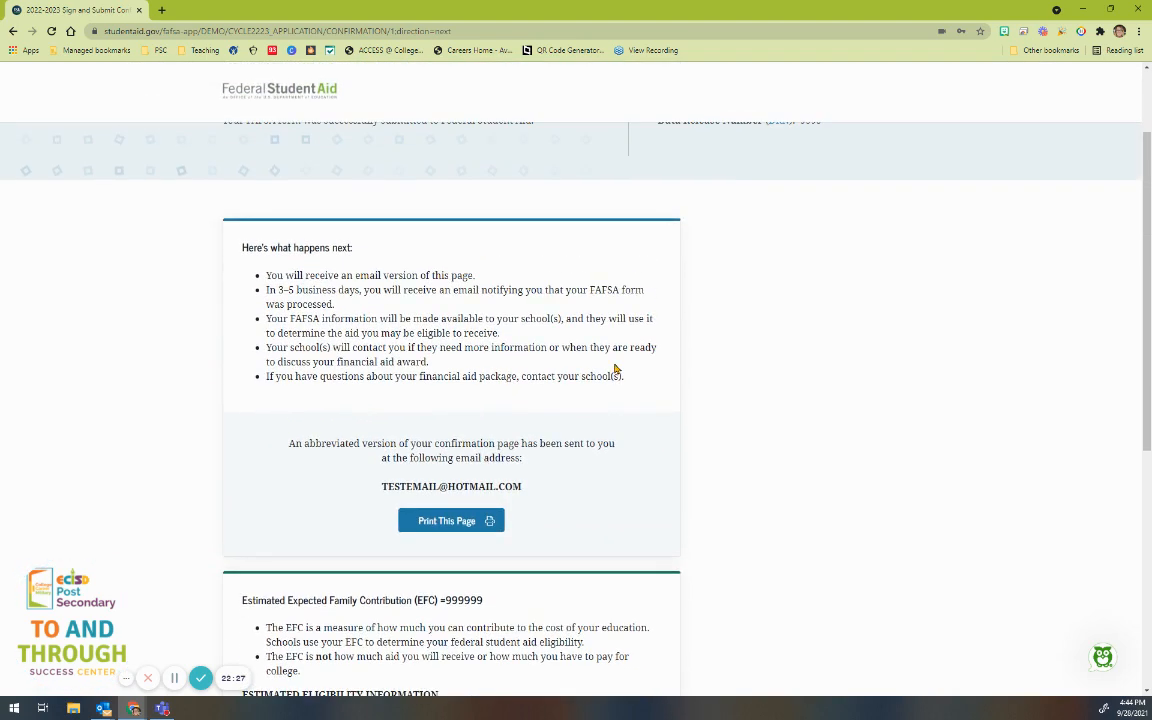